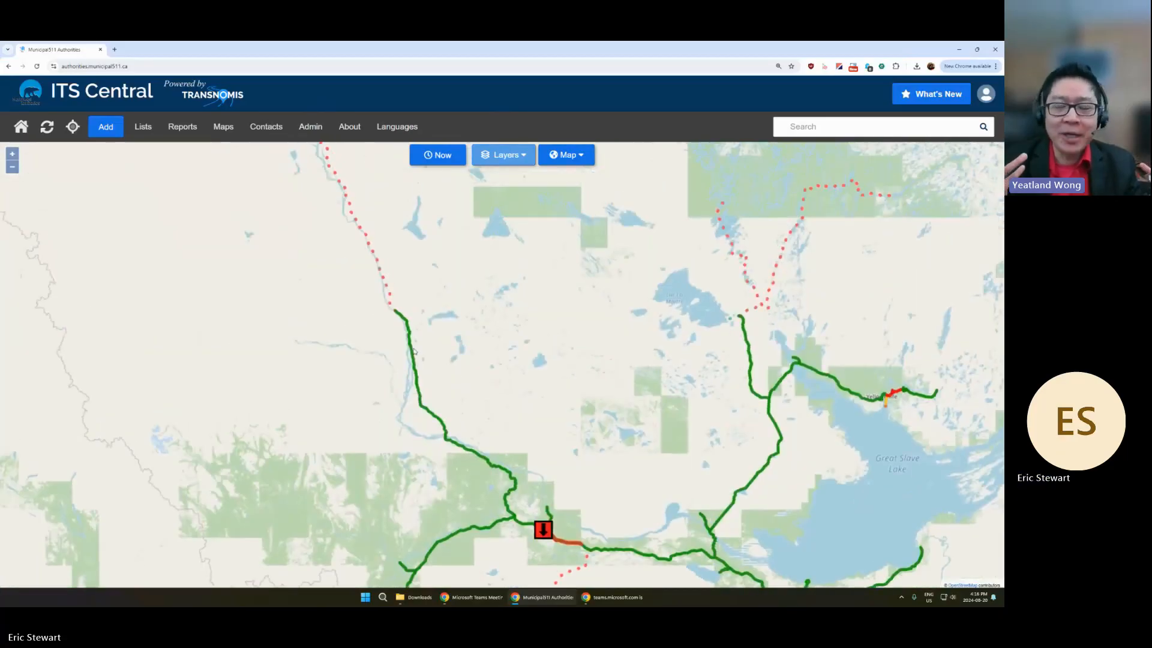
Step: View the road condition details of the green Highway 1 segment from Ndulee Ferry to Wrigley, and close them
scroll(412, 354, "up", 1)
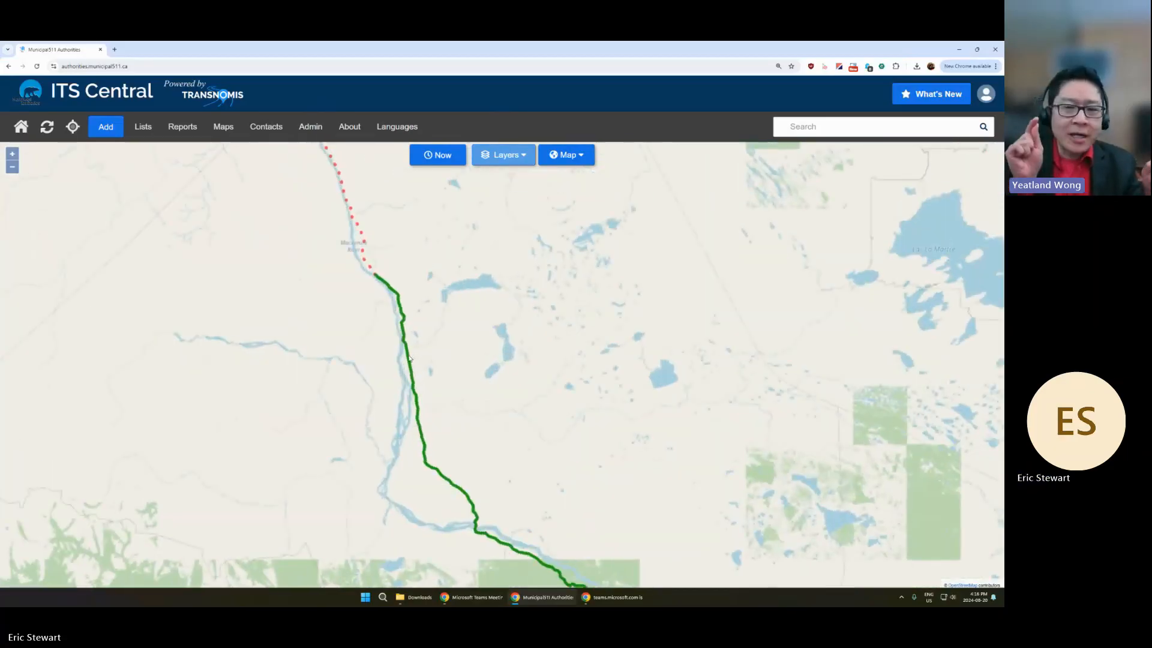
scroll(410, 358, "up", 1)
scroll(420, 261, "down", 1)
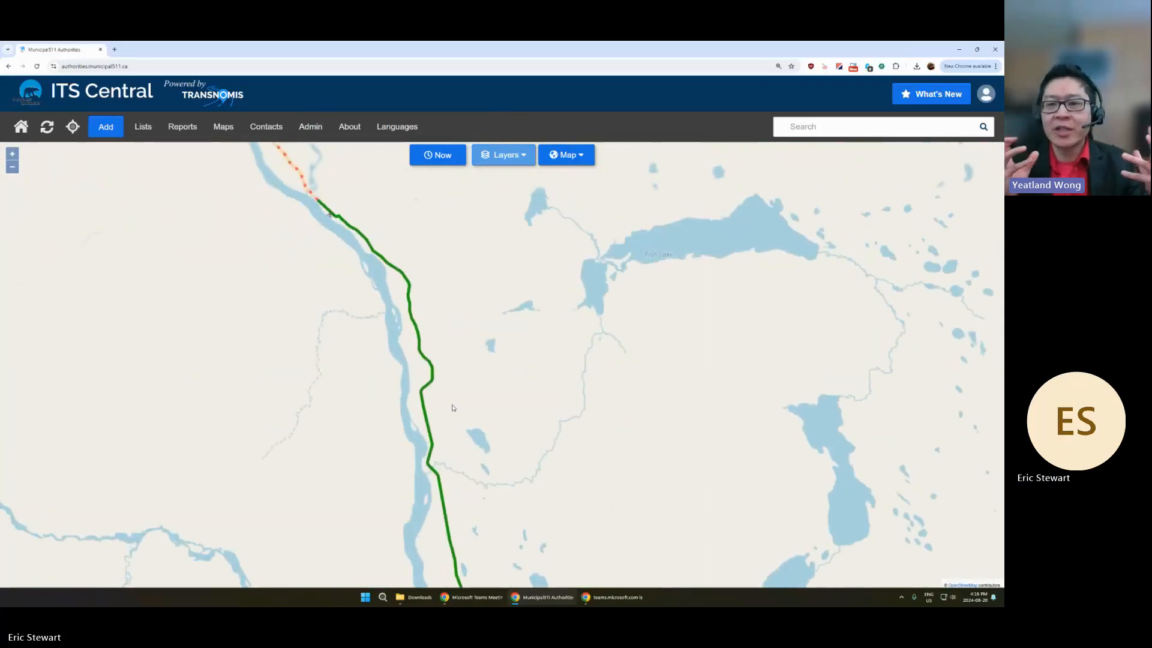
left_click_drag(403, 255, 431, 384)
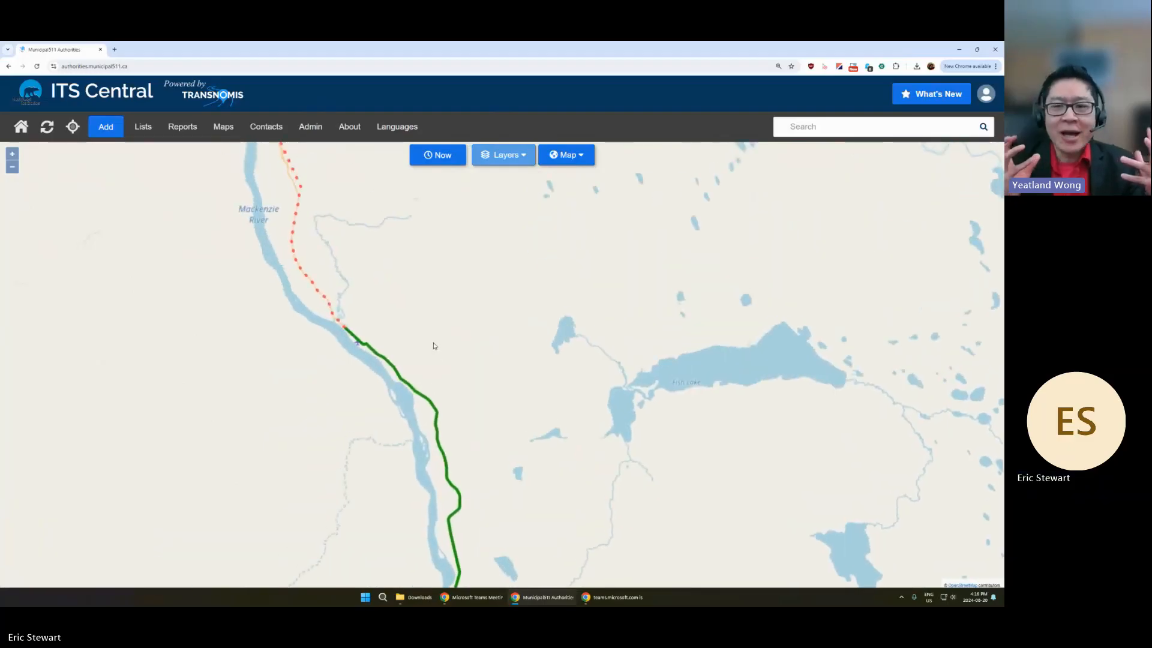
left_click_drag(434, 343, 443, 367)
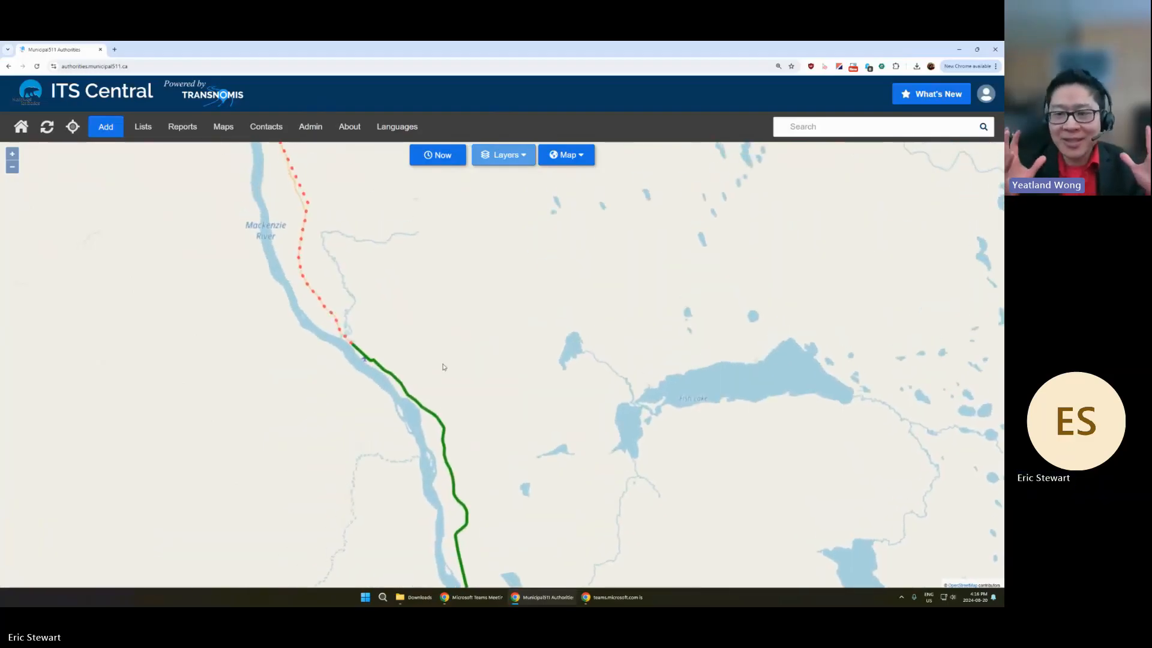
left_click(415, 393)
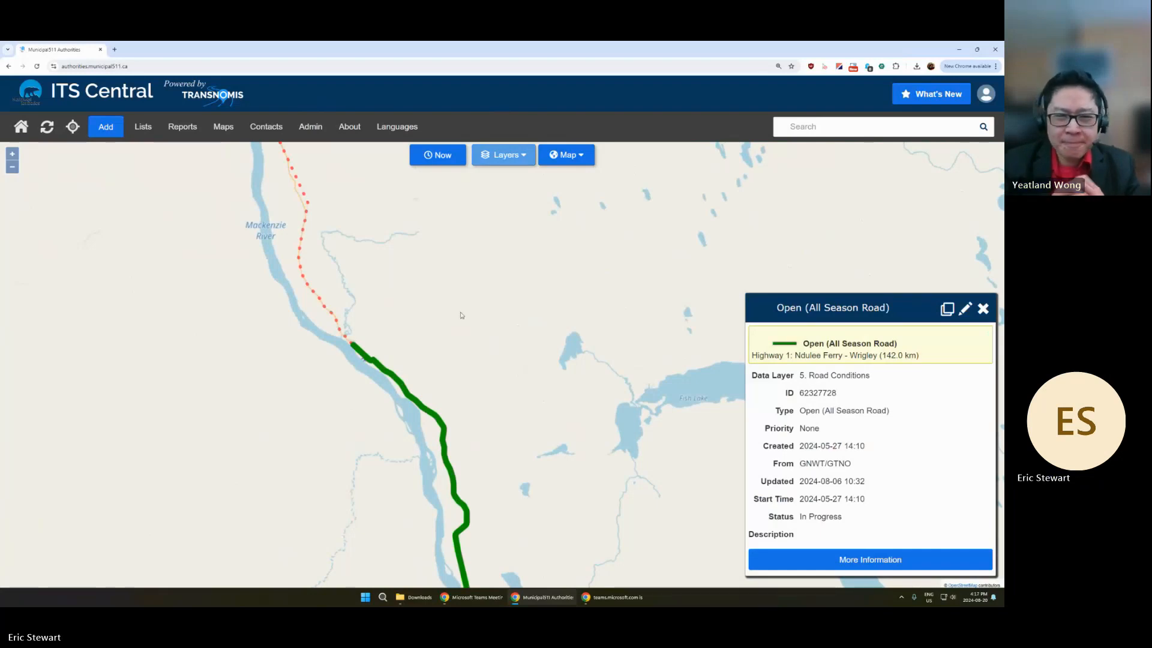
left_click(984, 309)
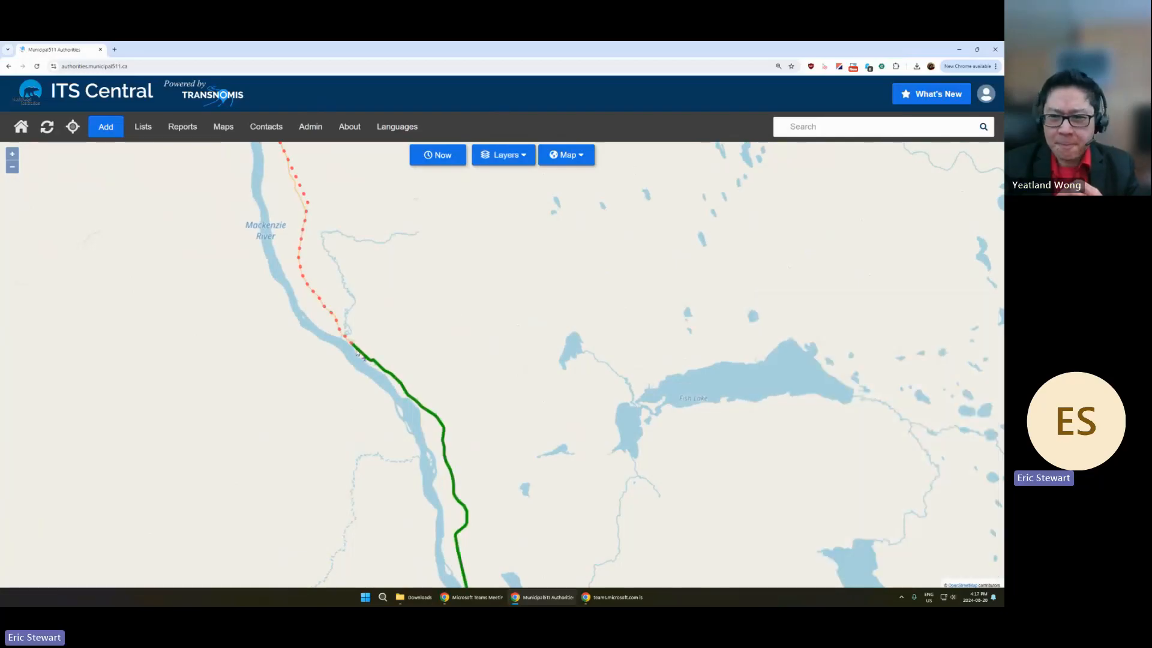
Step: Mark a stretch of Highway 1 about 22 km long beside McGern Island, from just south of km628 to just south of km606
left_click_drag(337, 203, 340, 191)
left_click_drag(521, 540, 485, 277)
left_click_drag(473, 431, 488, 304)
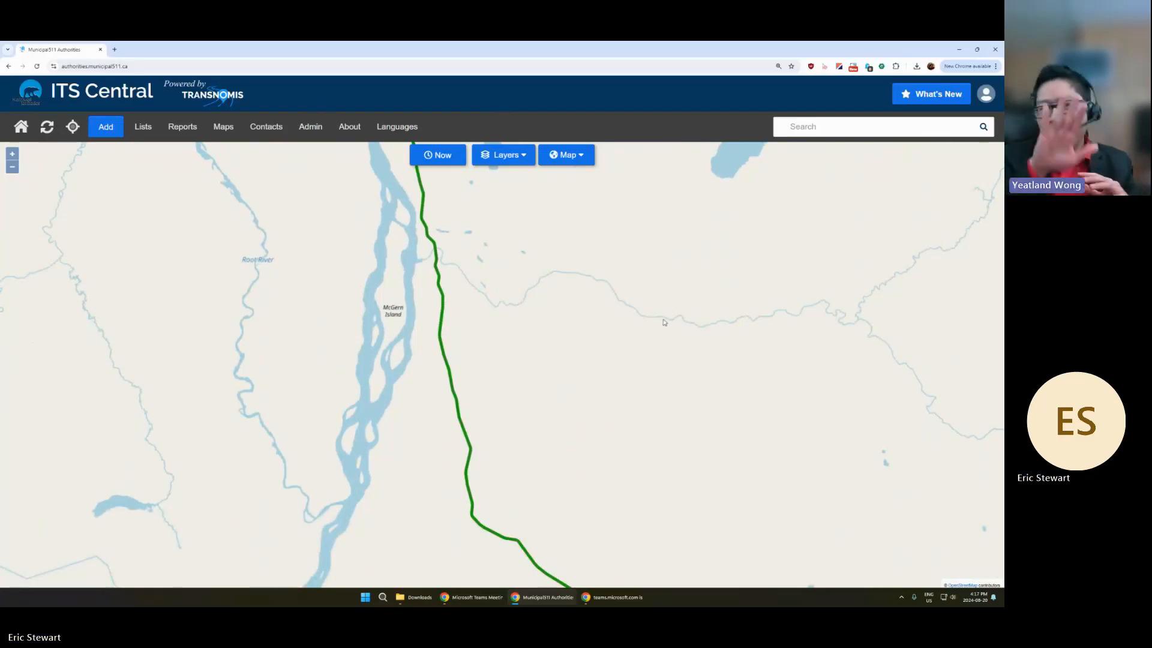
right_click(436, 269)
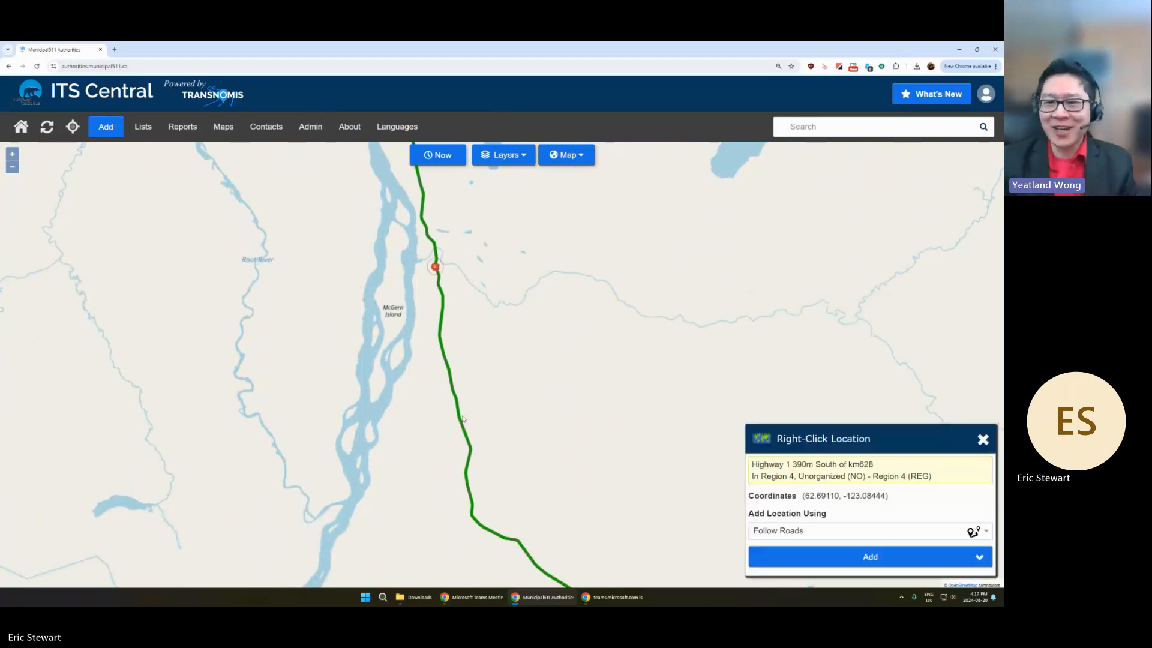
right_click(471, 449)
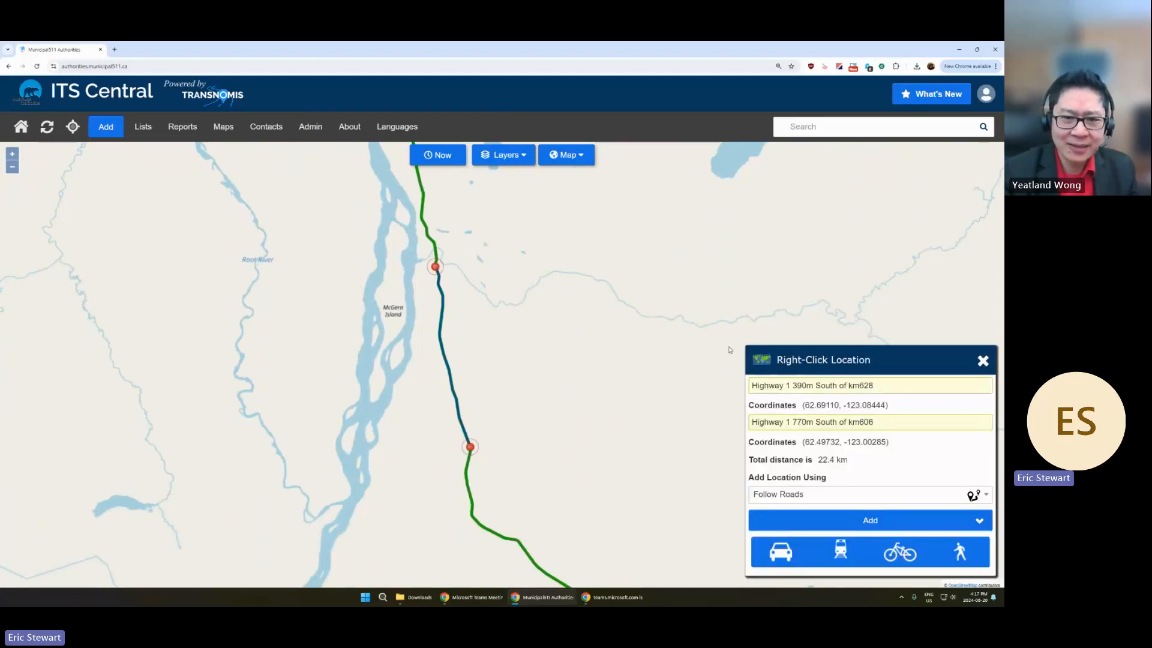
Step: Start adding an issue on the marked stretch with data layer 5. Road Conditions and issue type Closed (Winter Road)
left_click(888, 527)
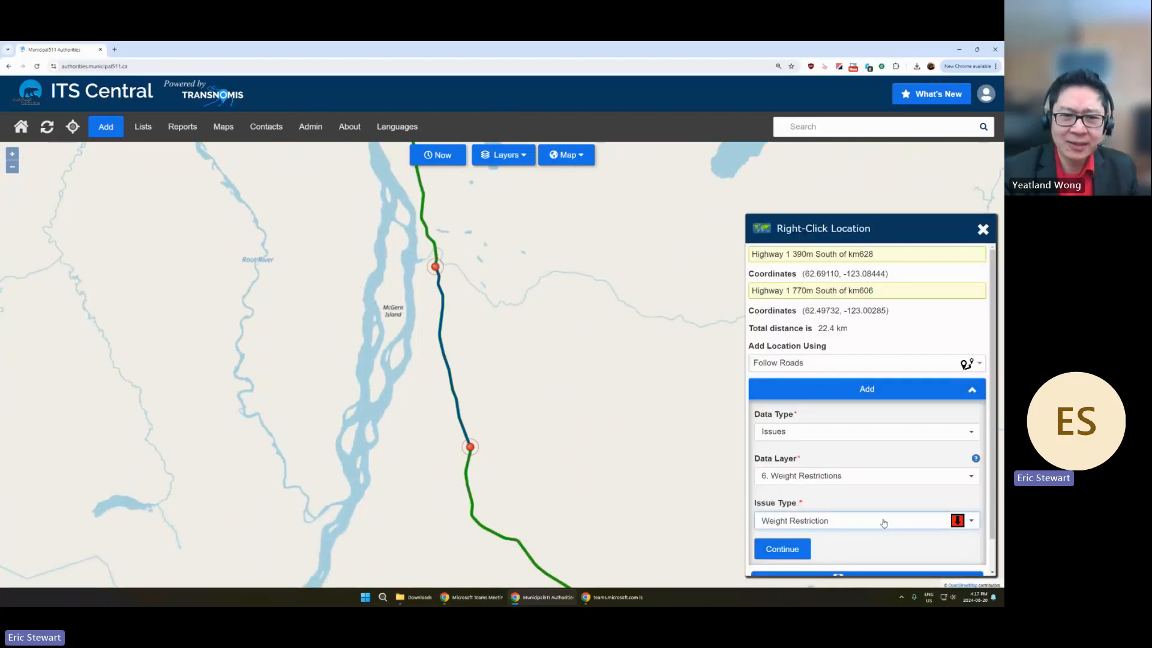
left_click(823, 478)
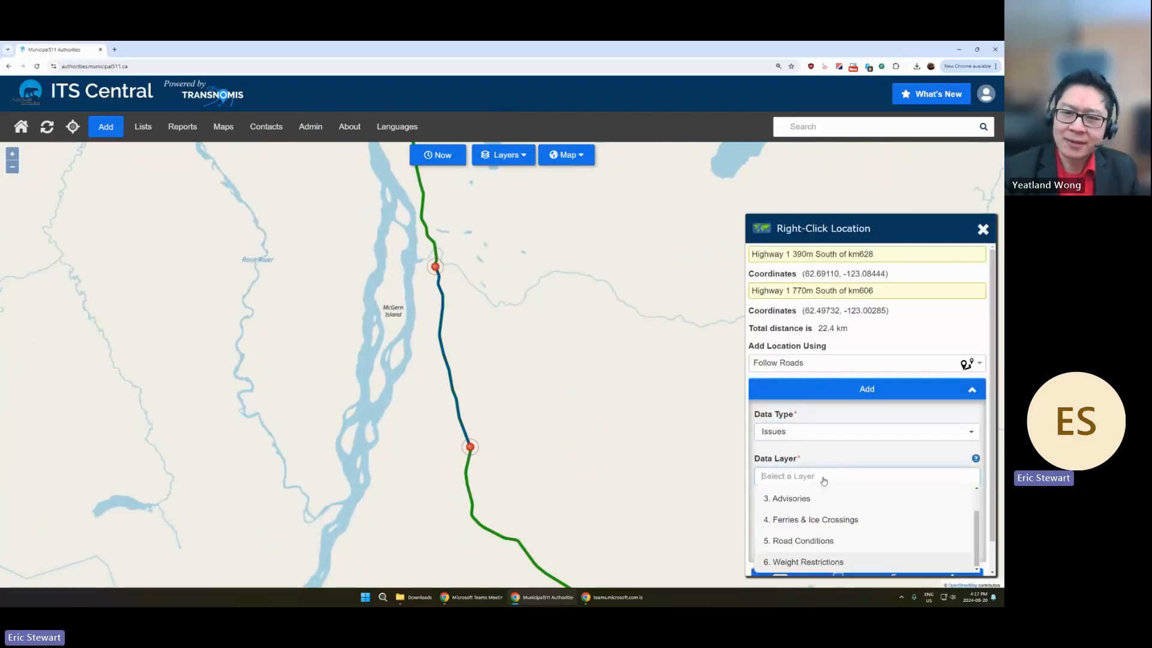
left_click(793, 541)
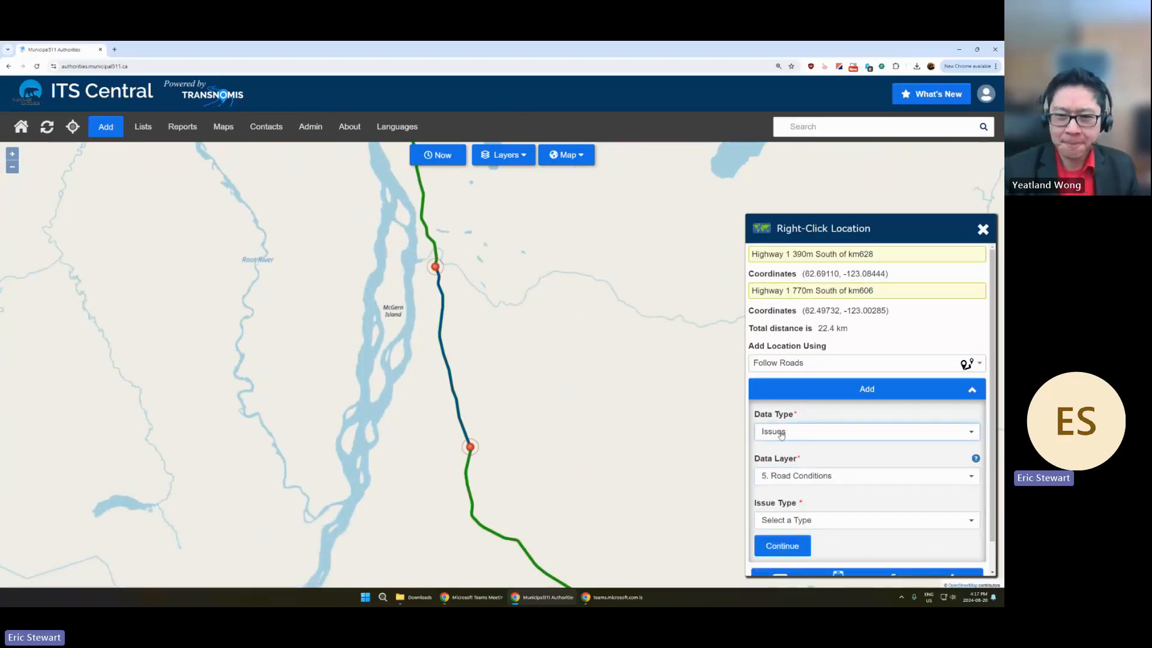
left_click(817, 523)
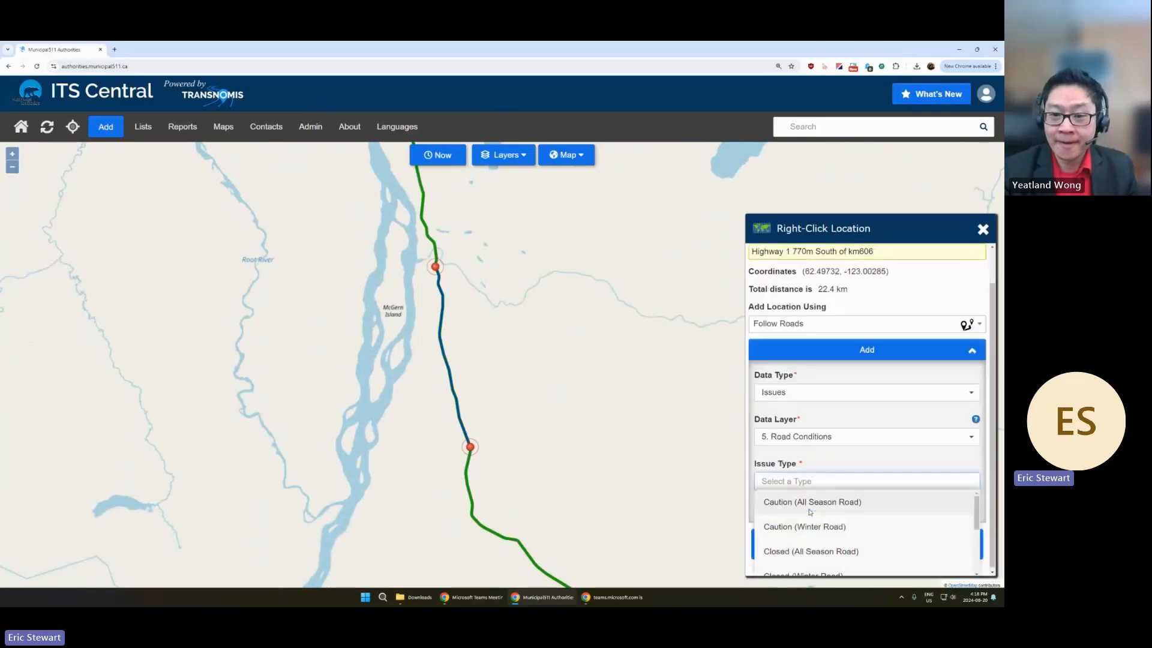
scroll(809, 515, "down", 2)
scroll(807, 517, "up", 2)
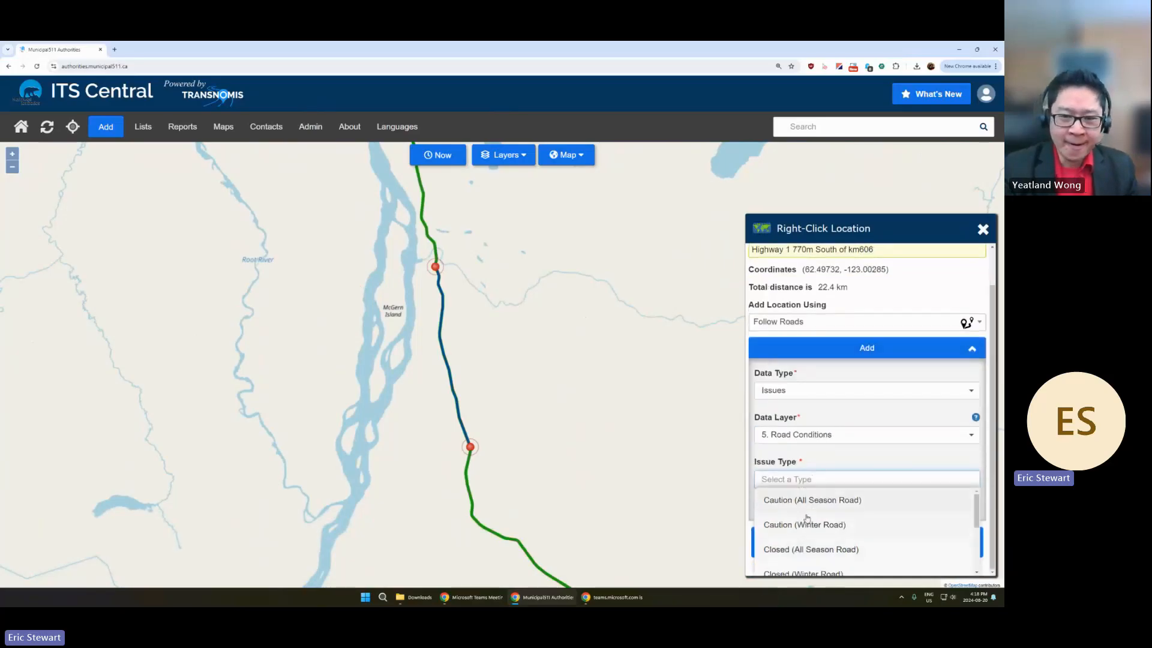
scroll(807, 519, "down", 2)
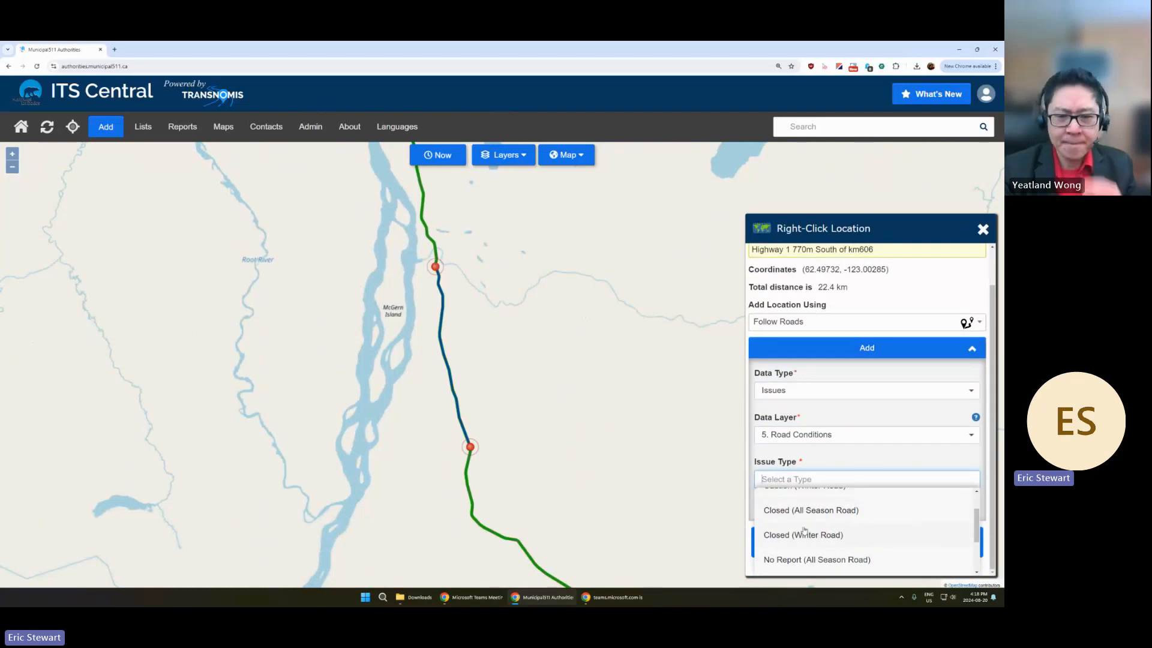
scroll(814, 528, "up", 1)
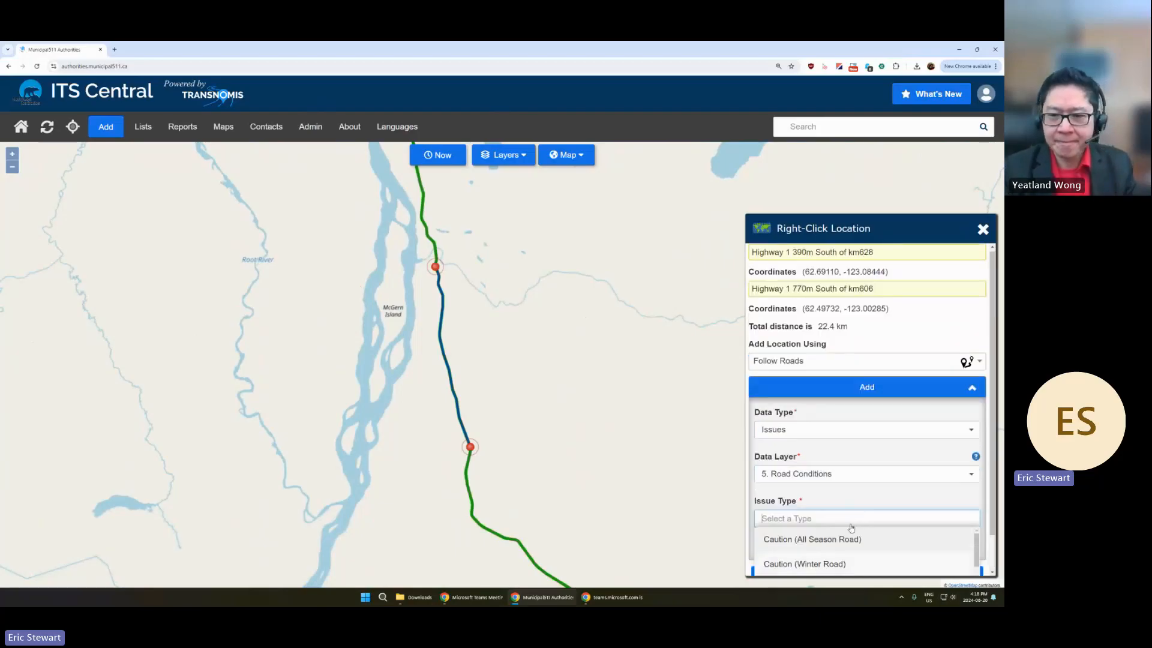
scroll(801, 538, "down", 2)
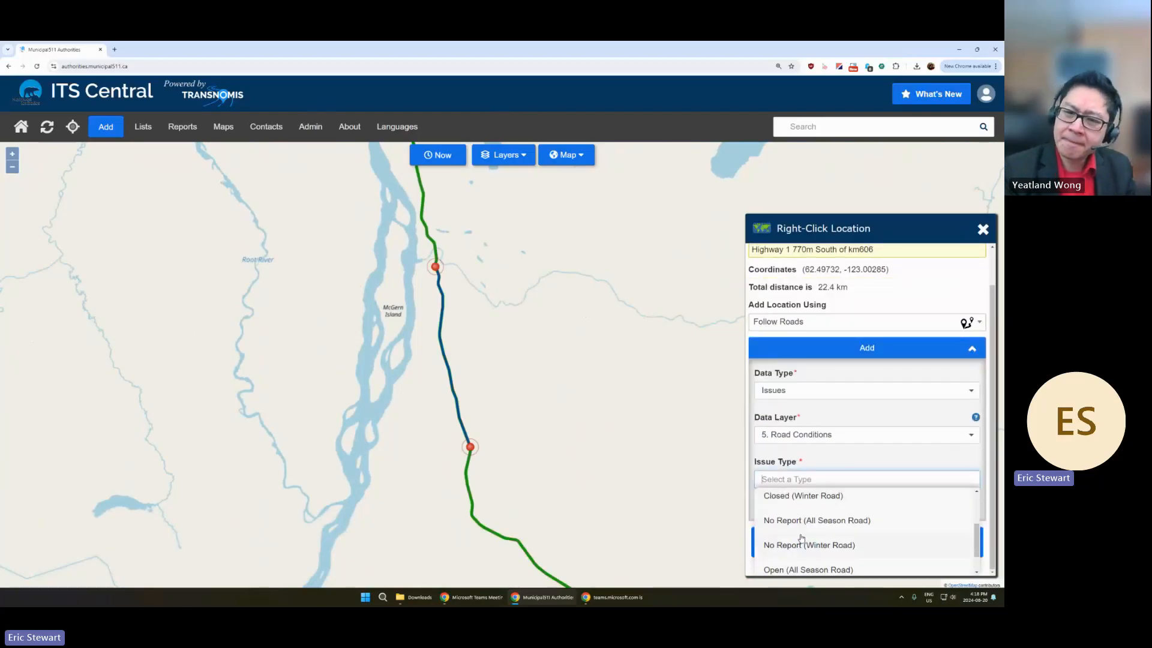
left_click(809, 498)
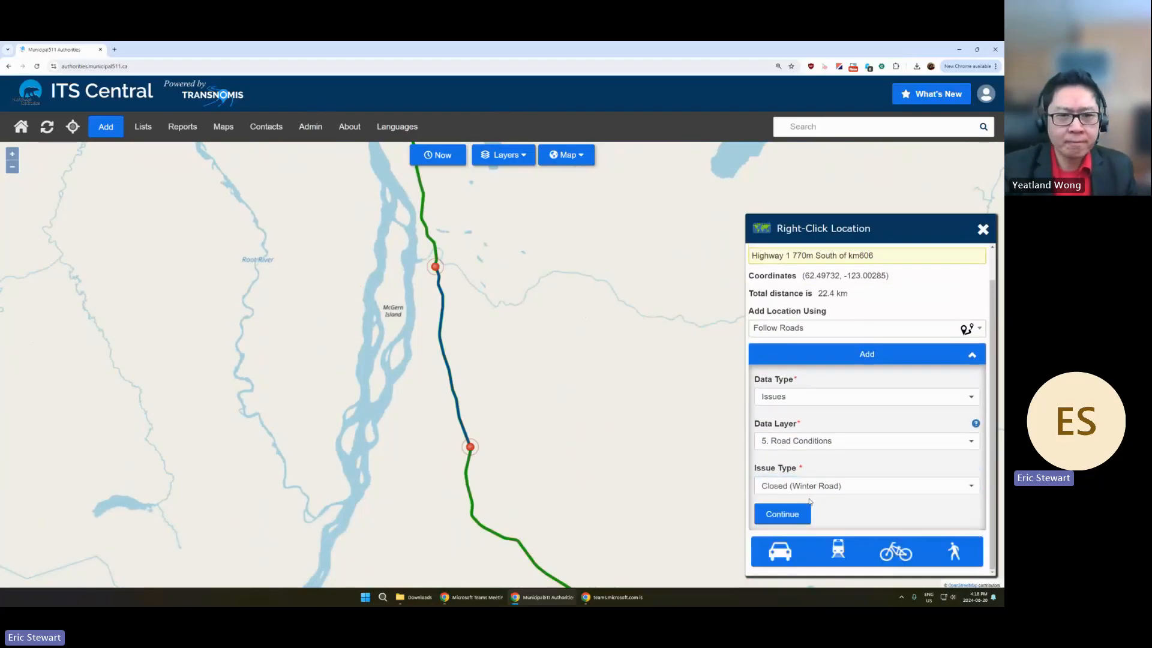
left_click(805, 517)
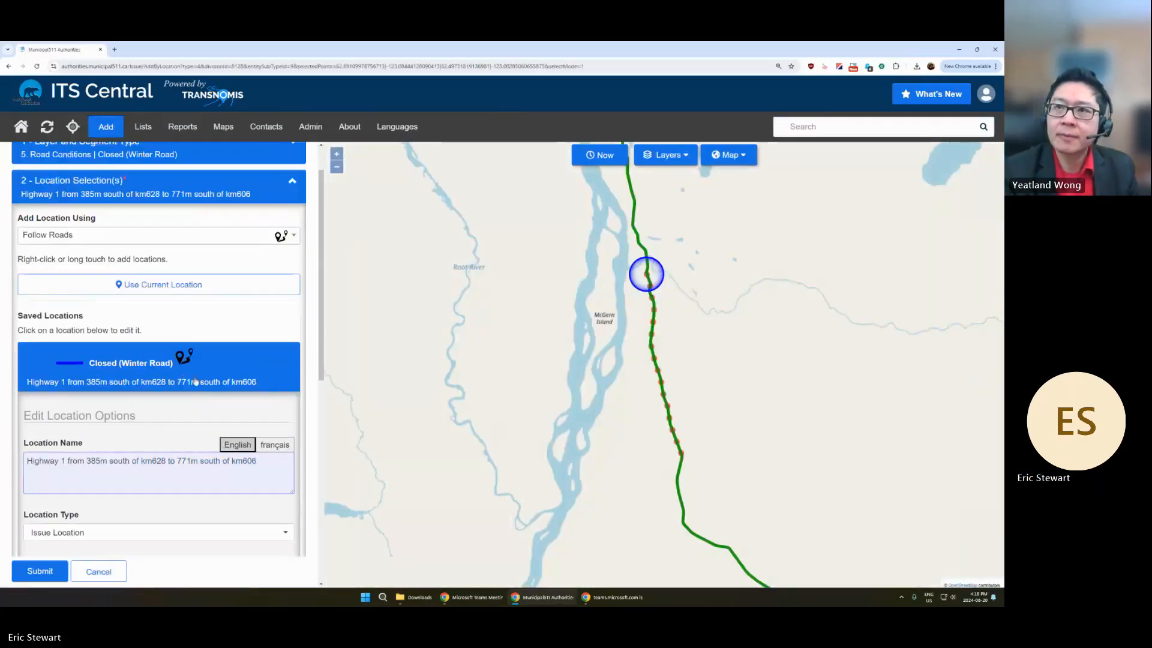
Step: Replace the English location name with "Highway 20: Intersection 2/20 - New Access Road"
scroll(117, 437, "down", 1)
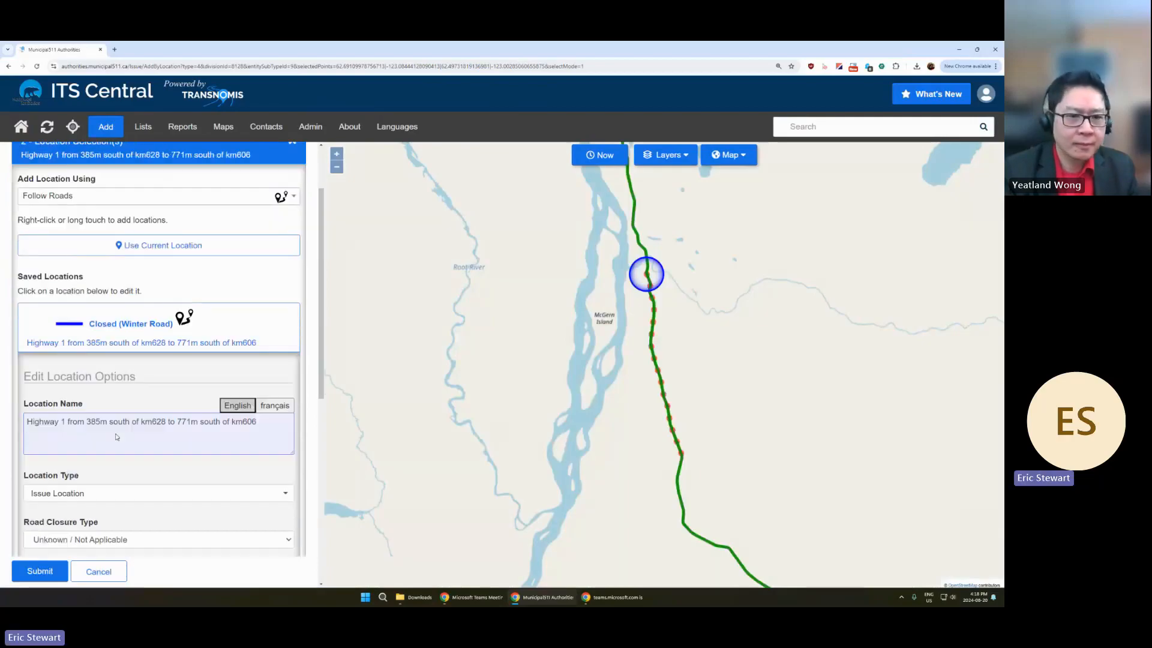
scroll(140, 349, "up", 1)
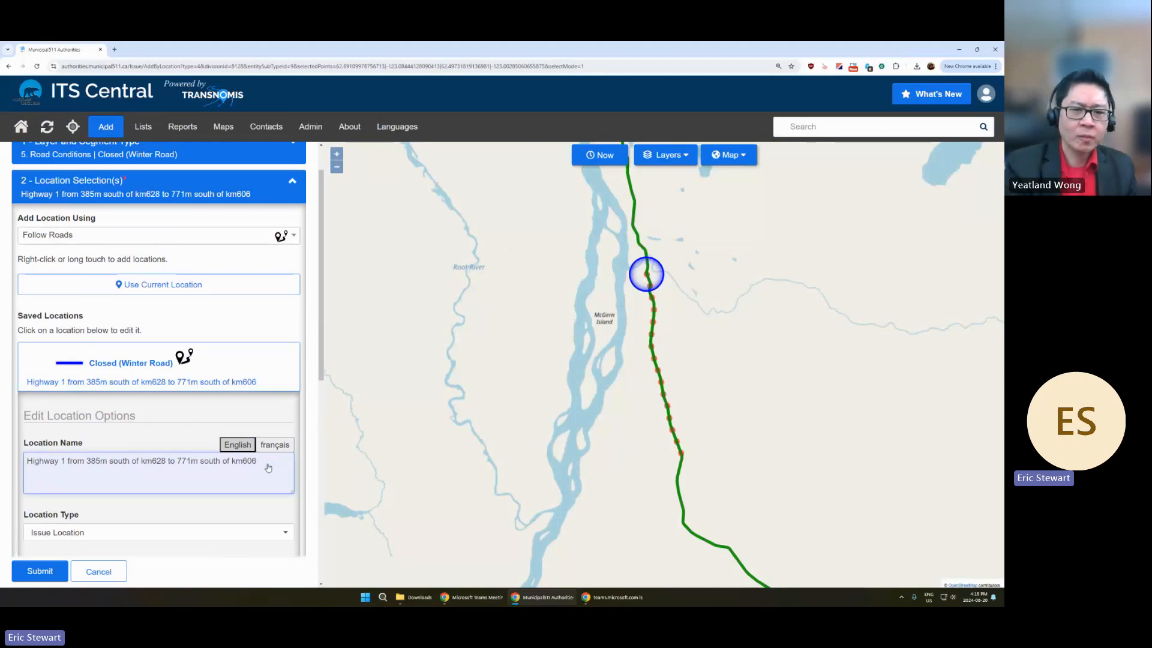
left_click_drag(268, 468, 24, 465)
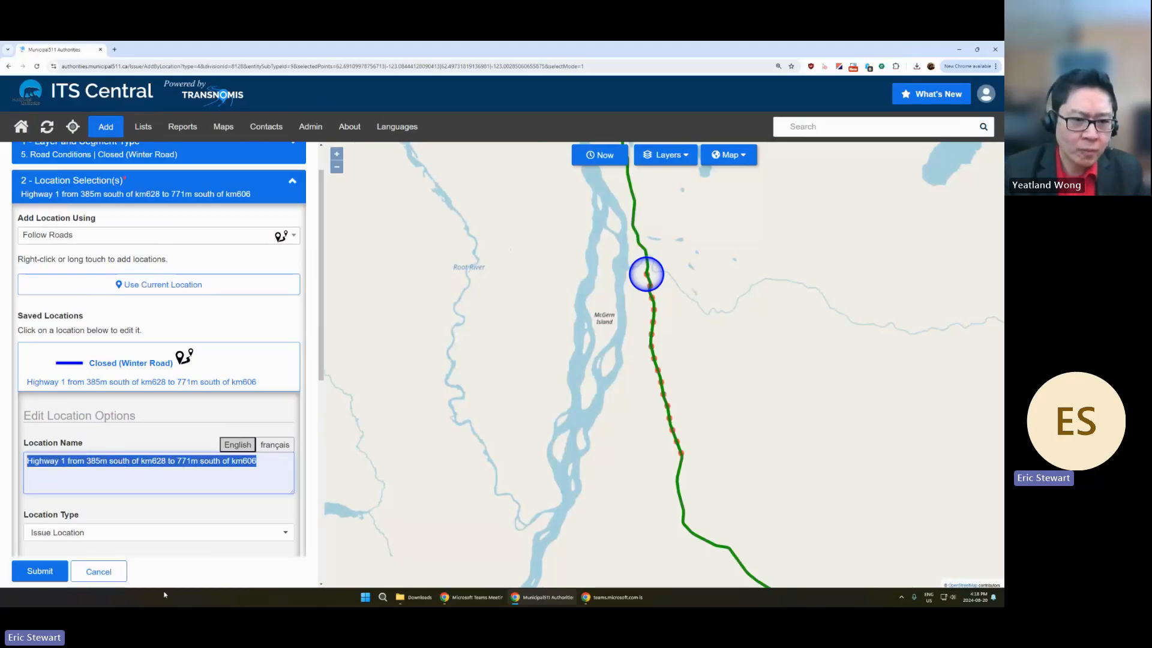
type("Hihgw")
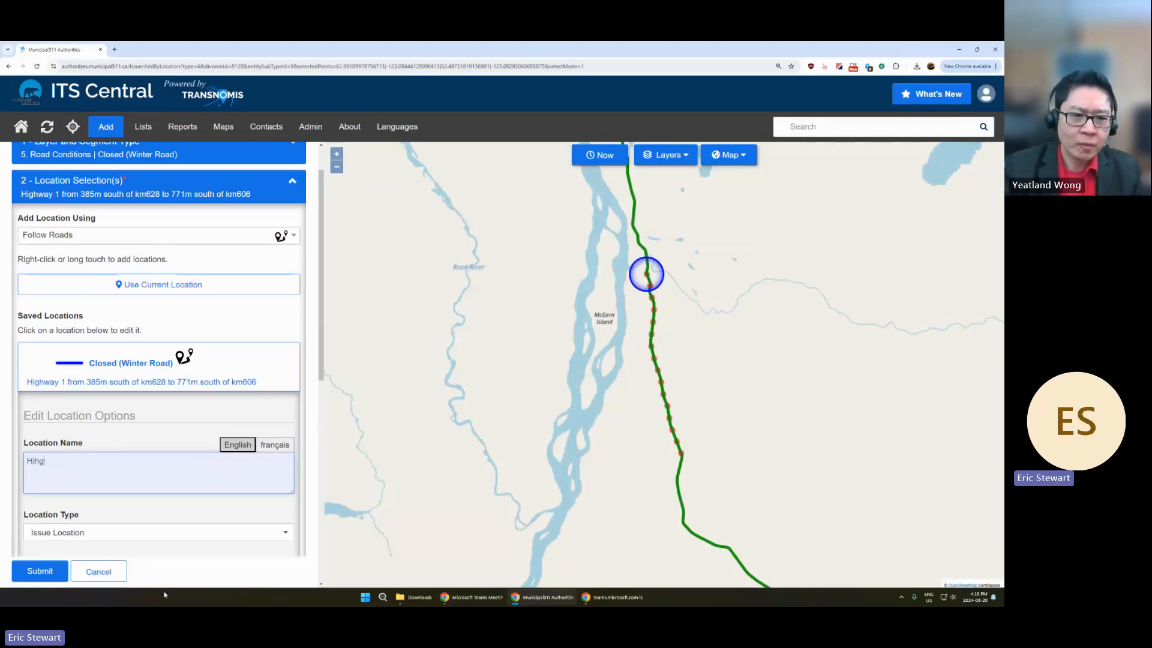
key("BackSpace")
key("BackSpace")
type("ghway 20: I")
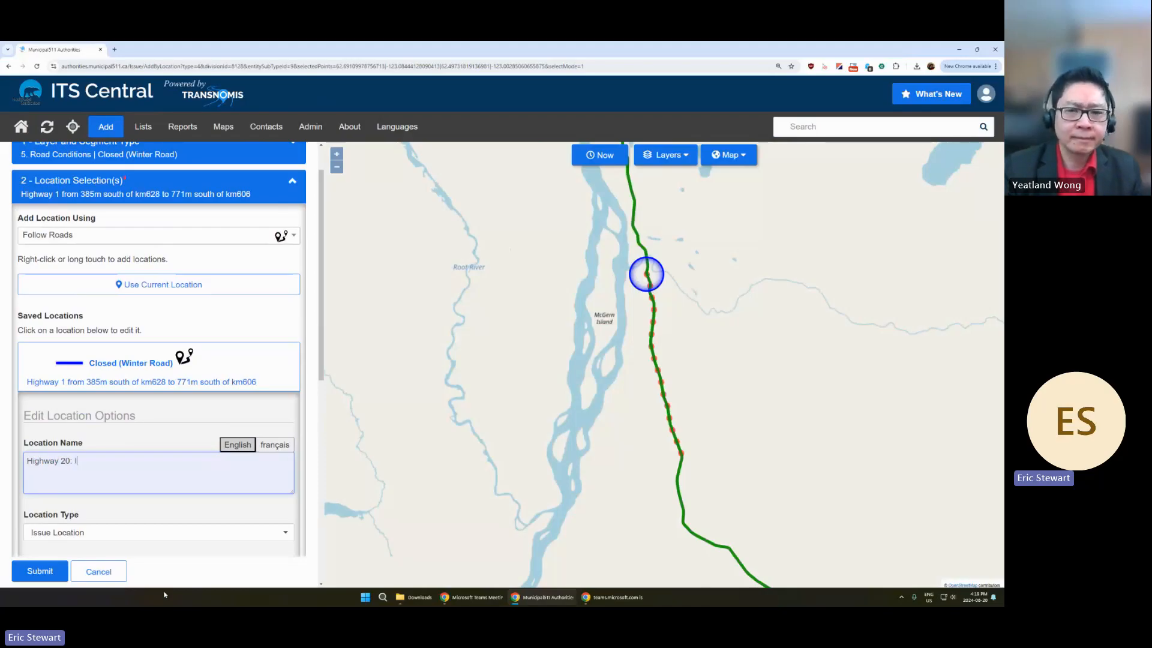
type("ntersection")
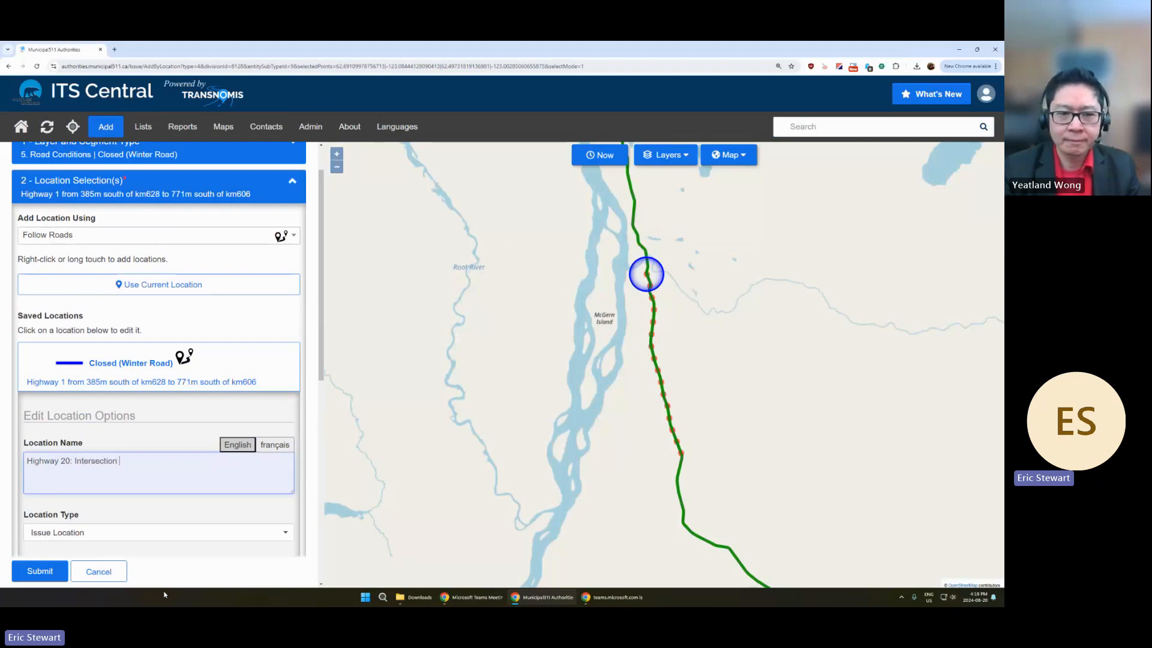
type(" 2/20 -")
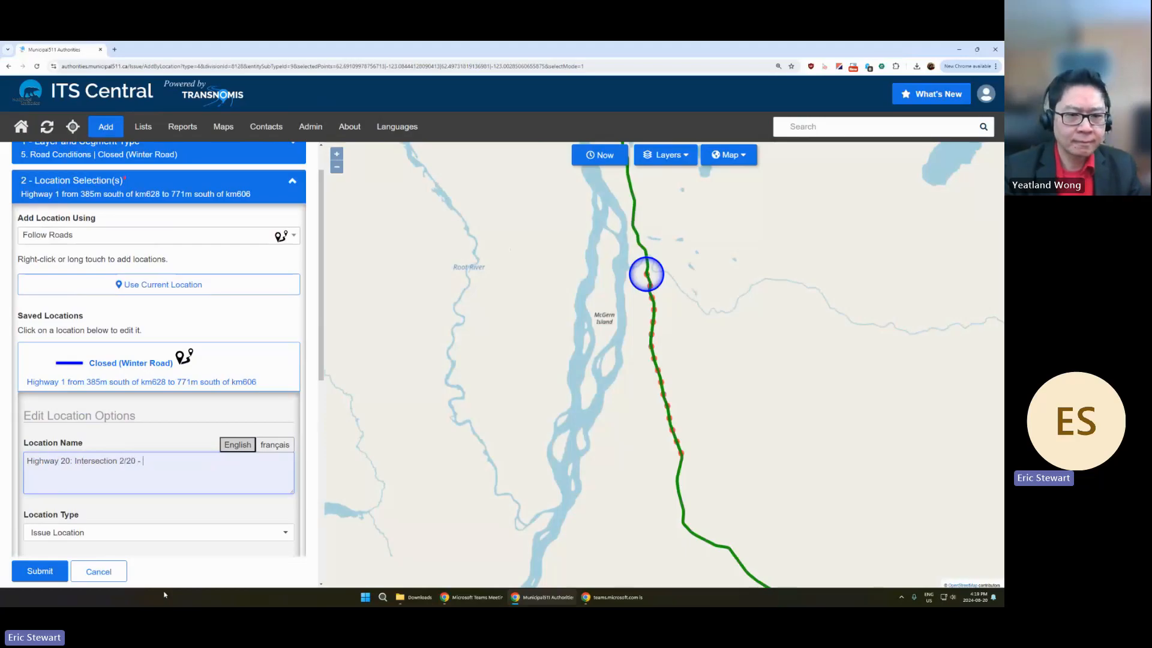
type(" New A")
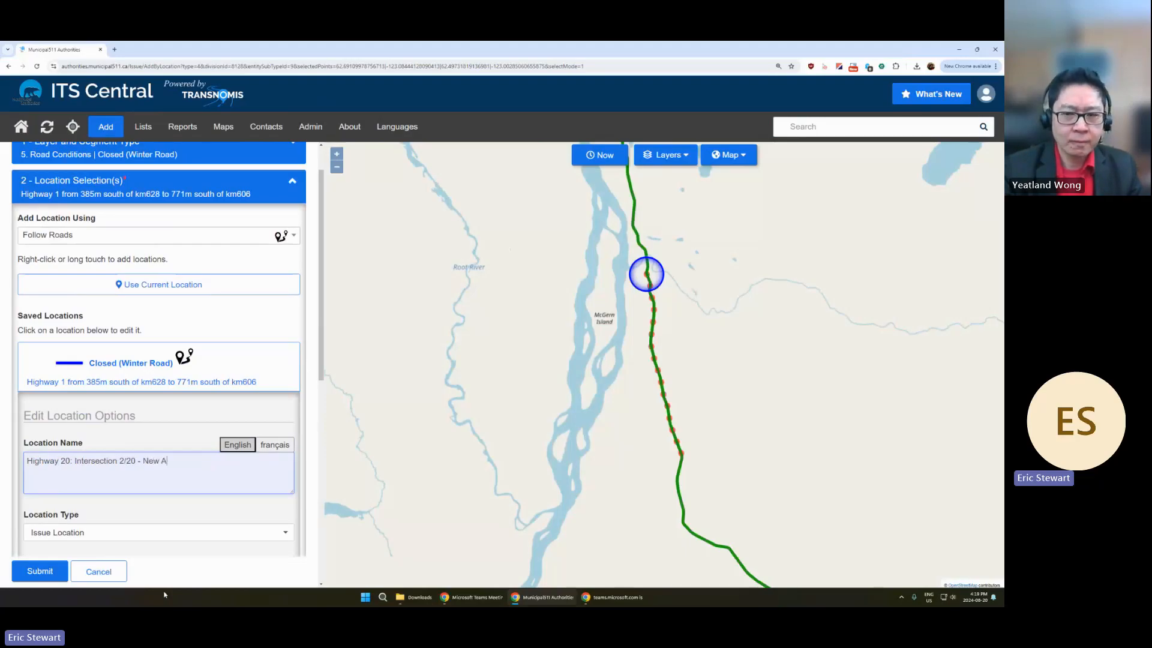
type("ccess Road")
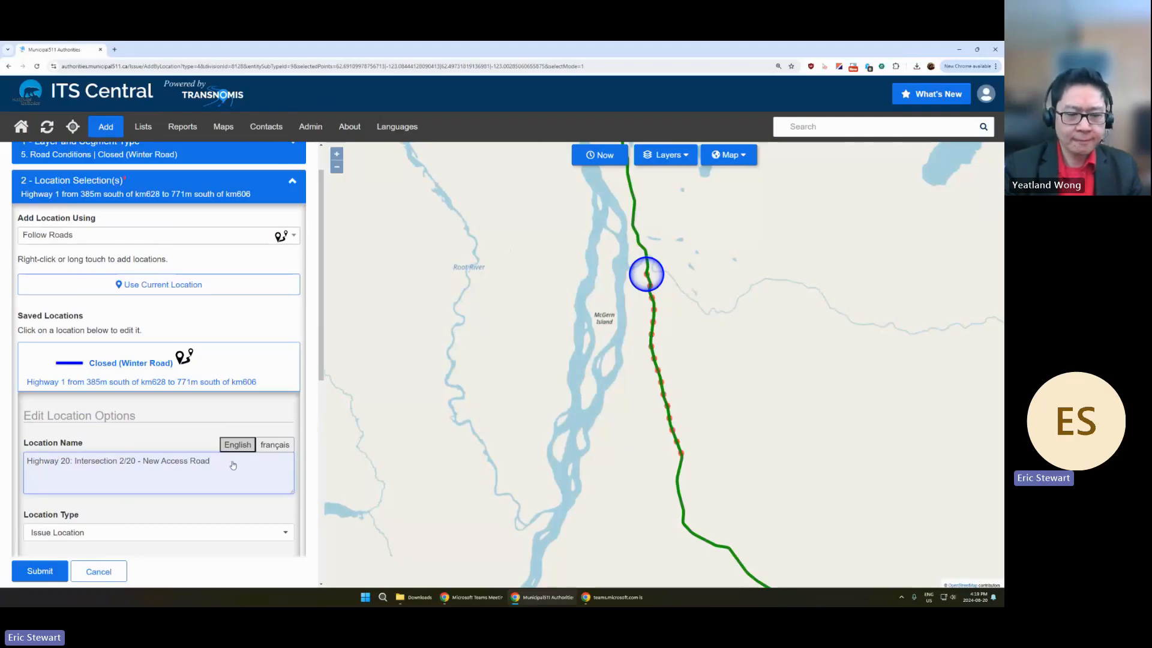
Step: Copy the English location name over the French one and change its first word to "Route"
left_click_drag(233, 465, 30, 462)
key("ctrl+c")
left_click(170, 433)
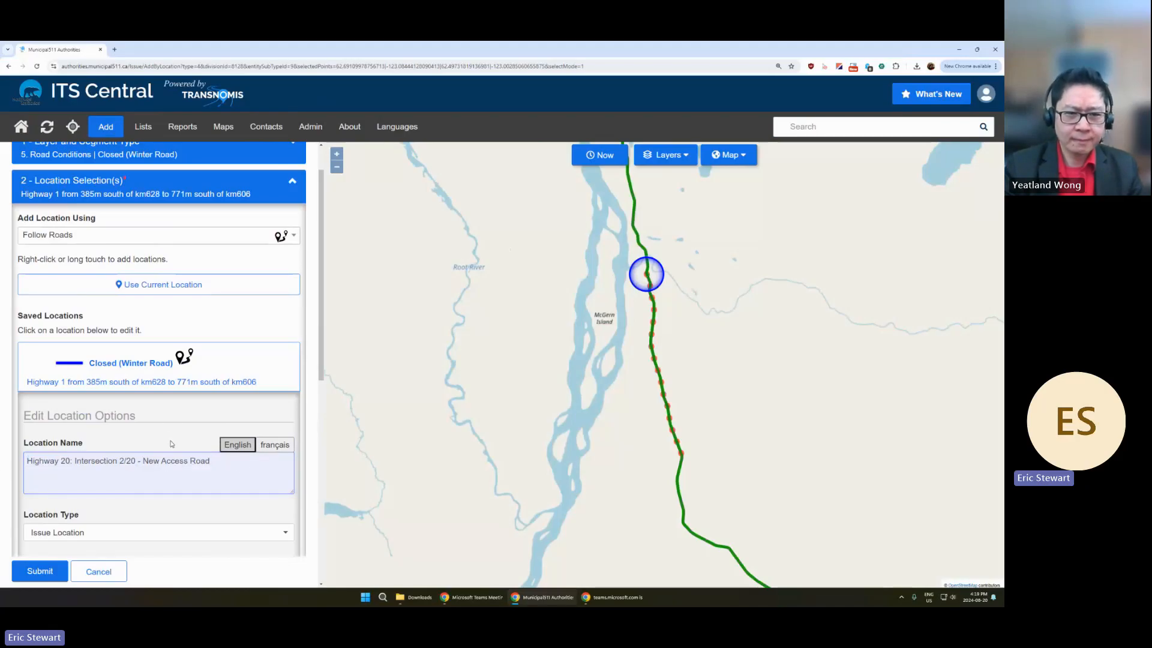
left_click(288, 445)
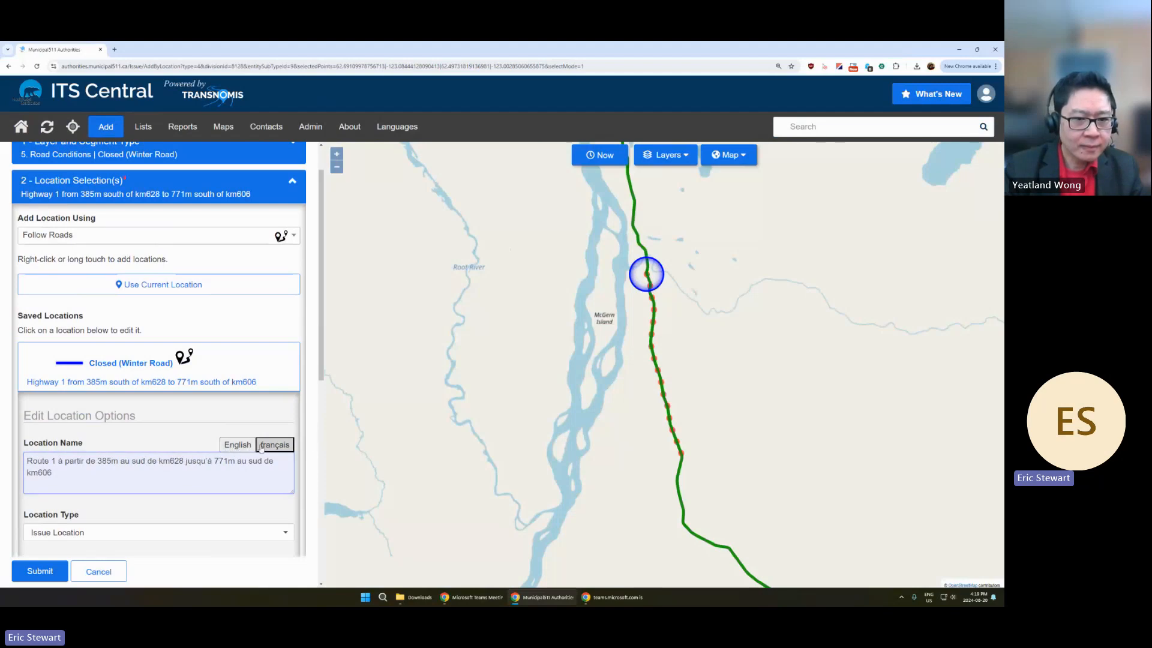
left_click(77, 474)
key("ctrl+a")
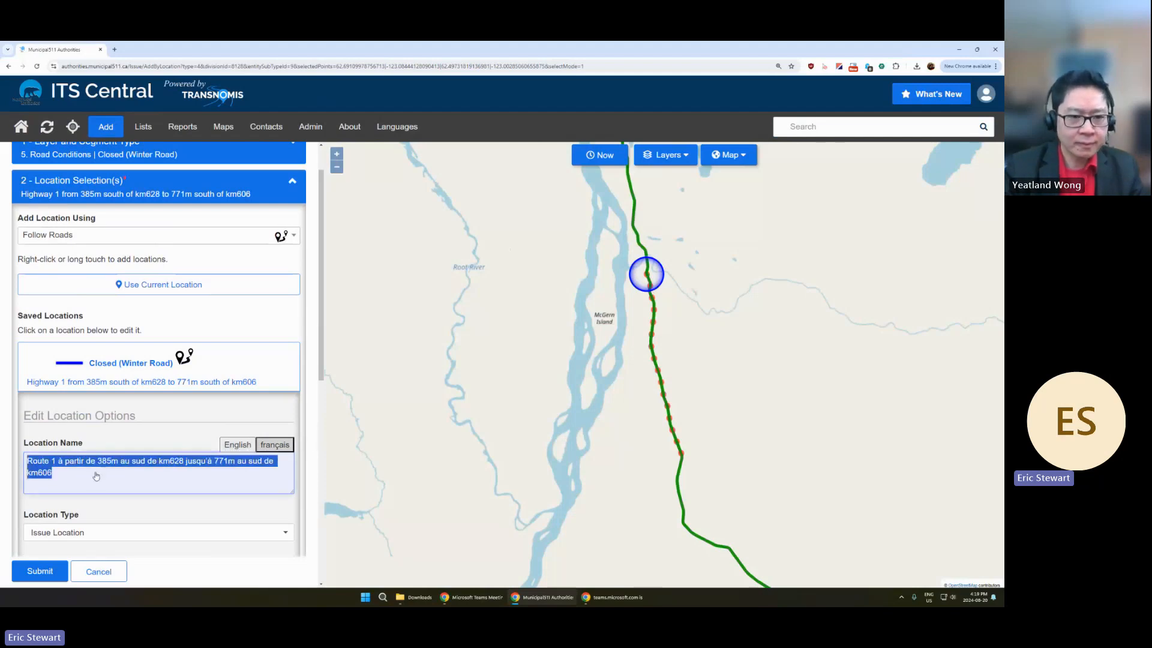
key("ctrl+v")
double_click(35, 463)
type("Route")
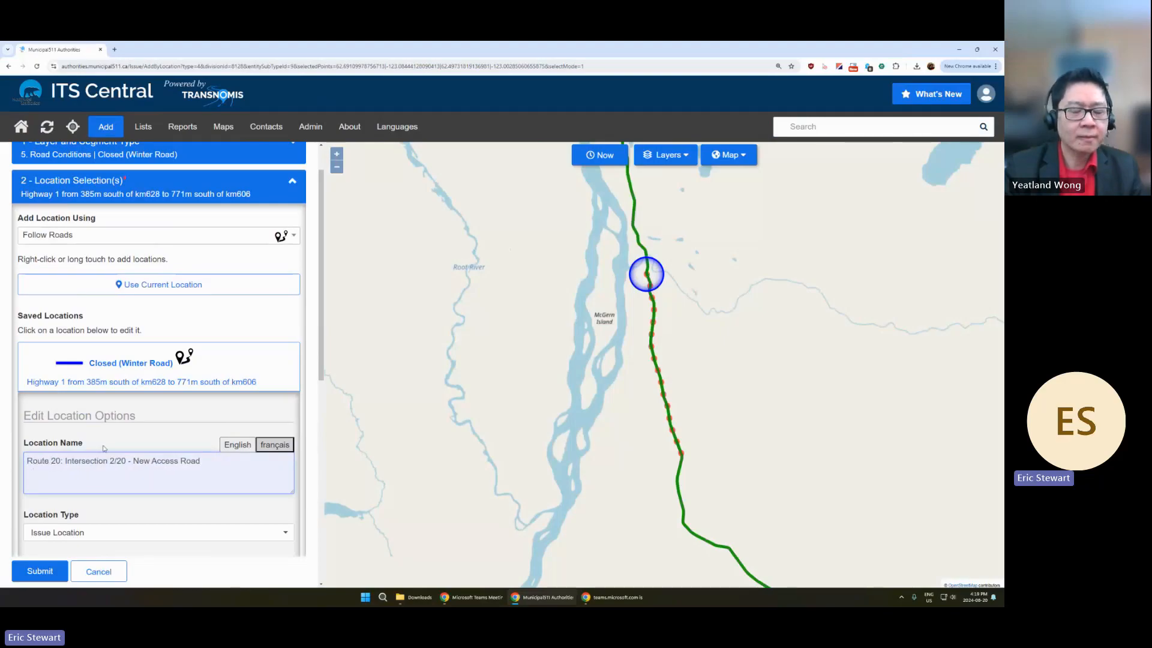
Step: Replace "New" with "Nouveau" in the French location name
double_click(142, 462)
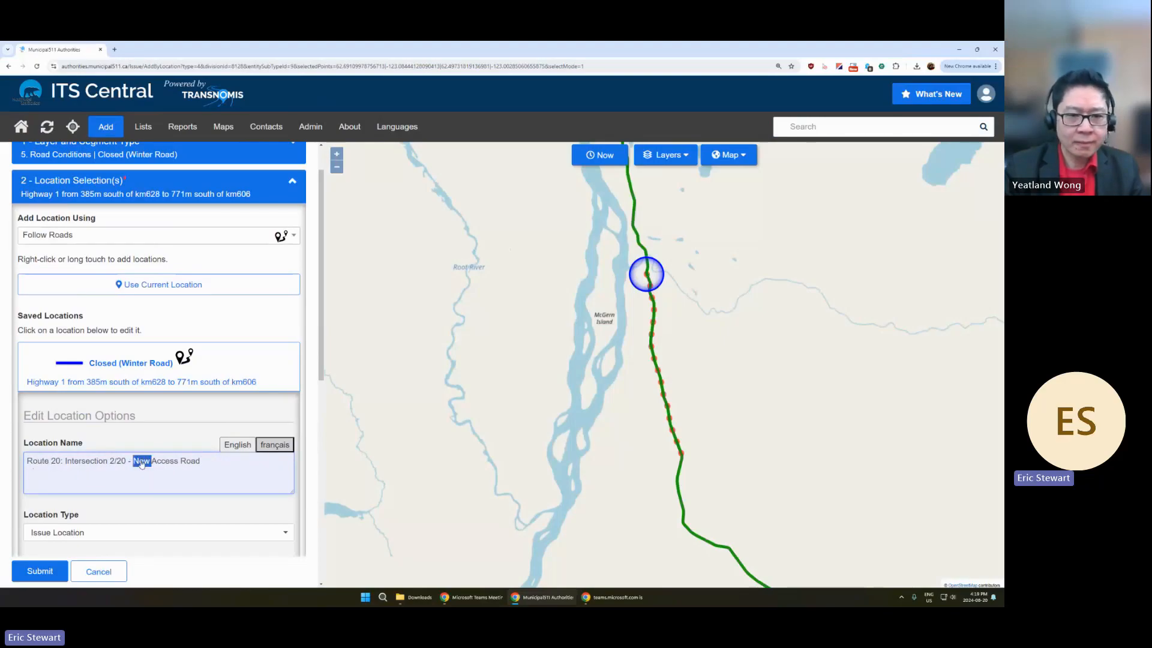
type("Nouve")
key("BackSpace")
key("BackSpace")
key("BackSpace")
key("BackSpace")
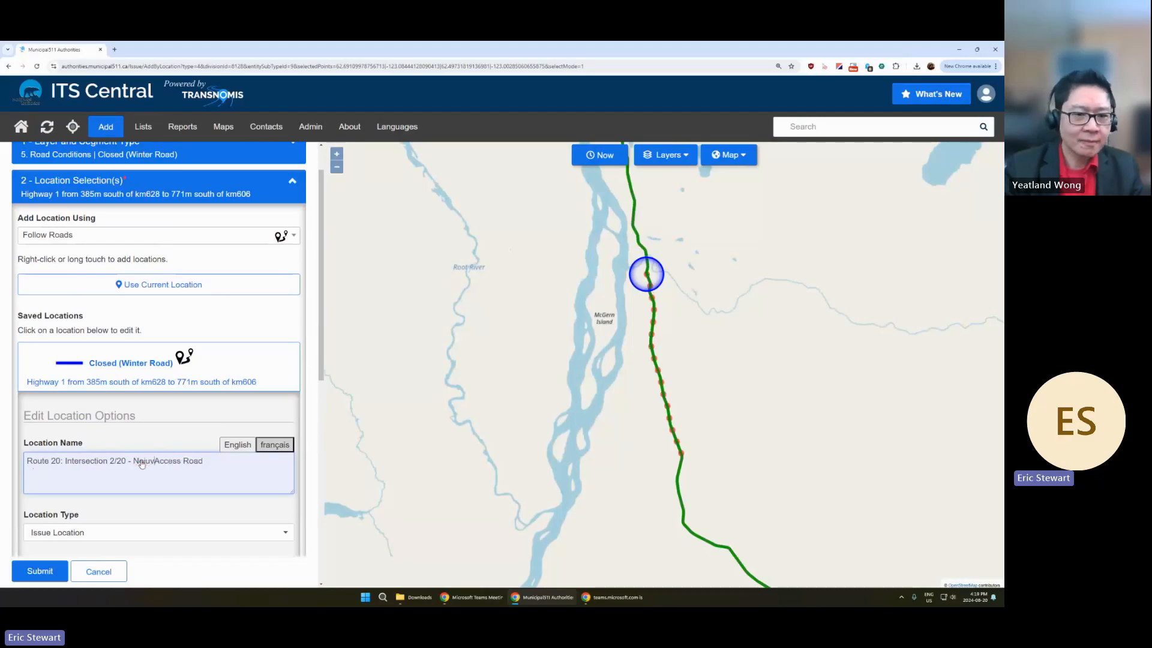
type("ouveau")
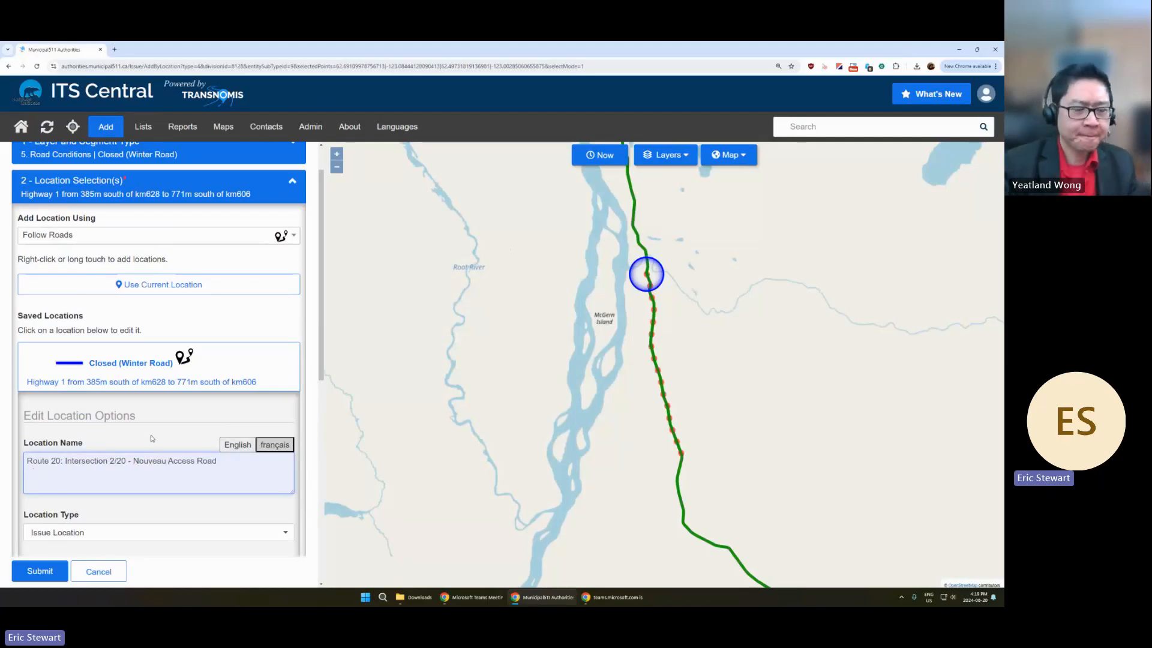
Step: Compare the English and French location names and save the location options
left_click(237, 445)
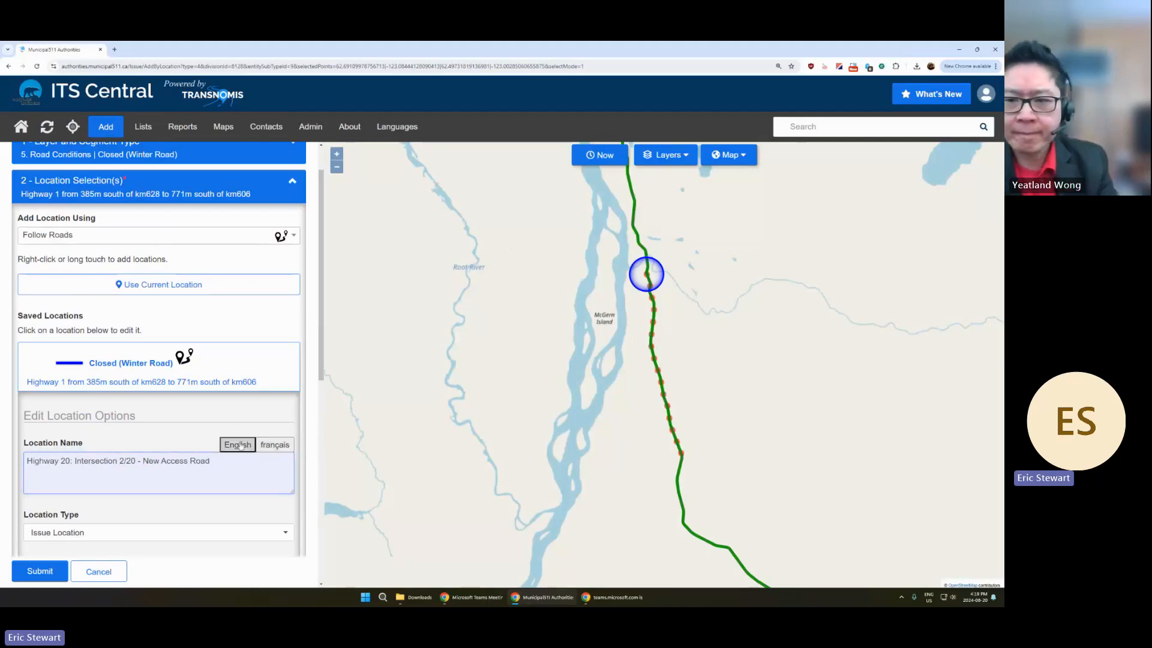
left_click(274, 445)
scroll(200, 435, "down", 2)
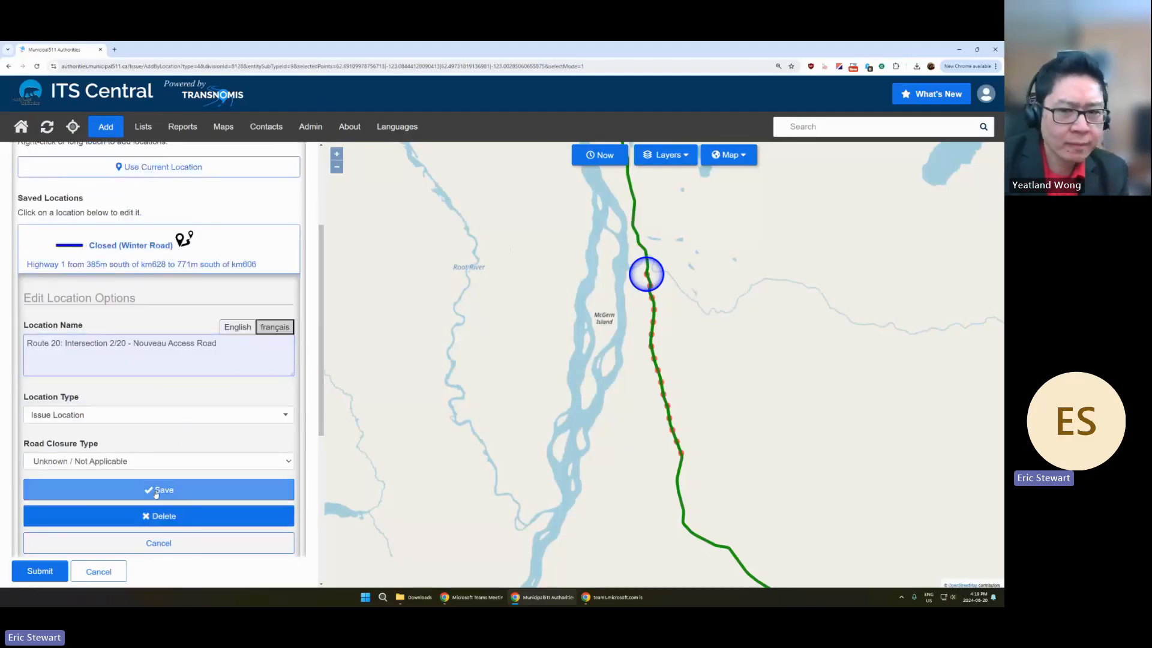
left_click(195, 490)
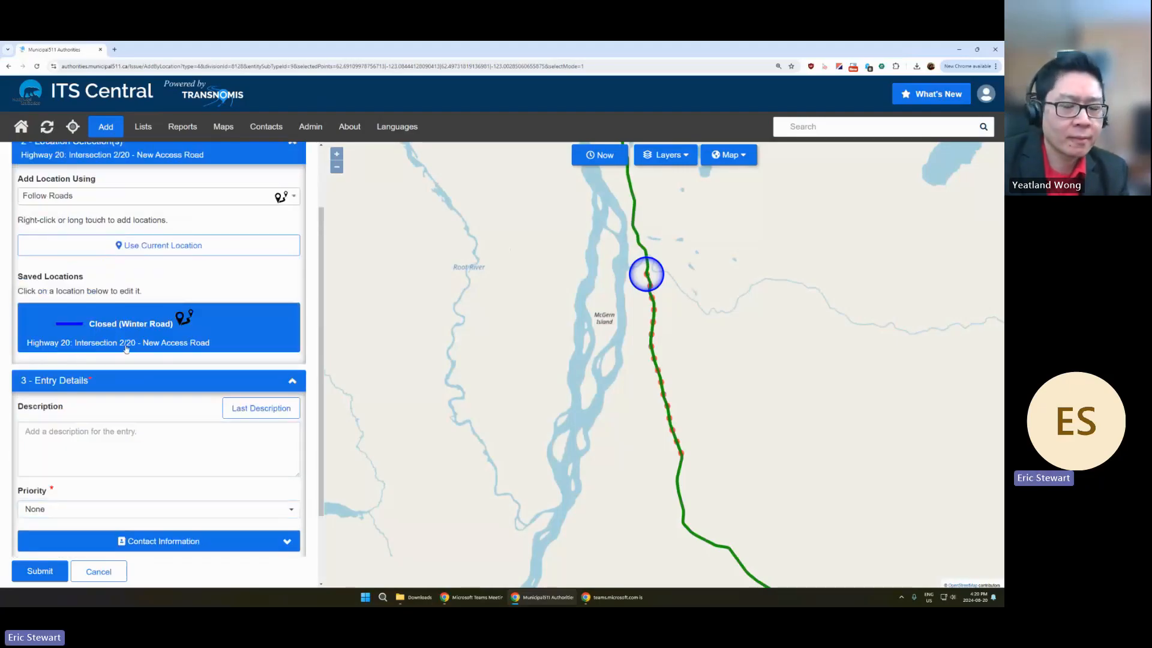
Step: Review the entry form and submit the Closed (Winter Road) segment with its default entry details
scroll(195, 353, "up", 2)
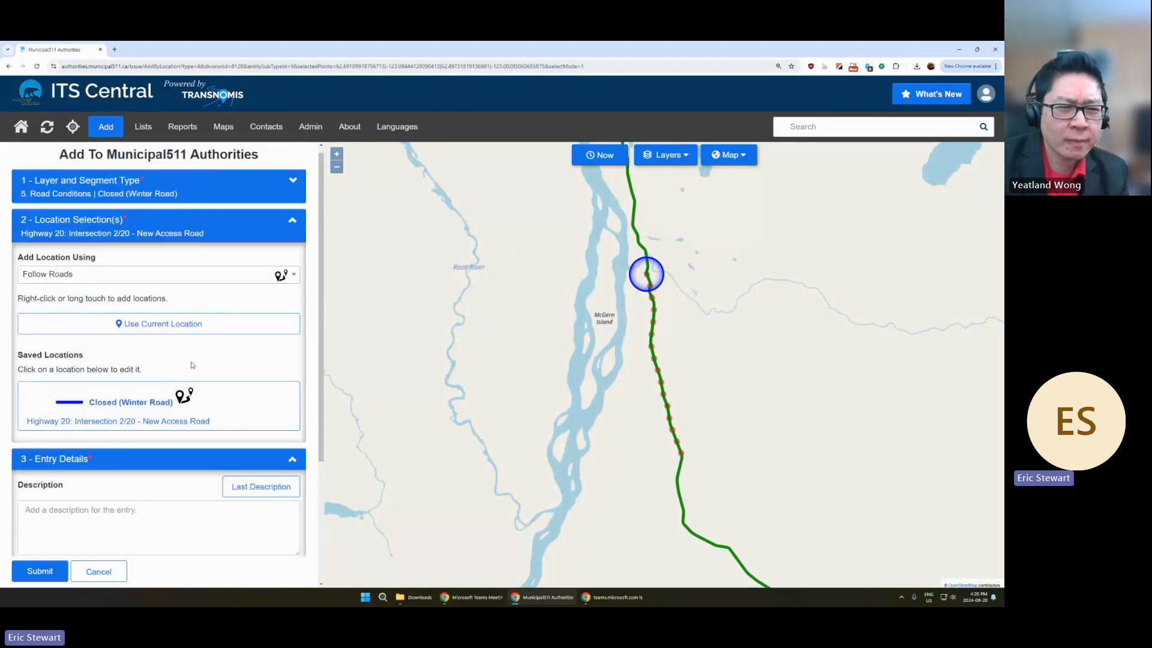
scroll(192, 365, "down", 3)
scroll(75, 423, "down", 1)
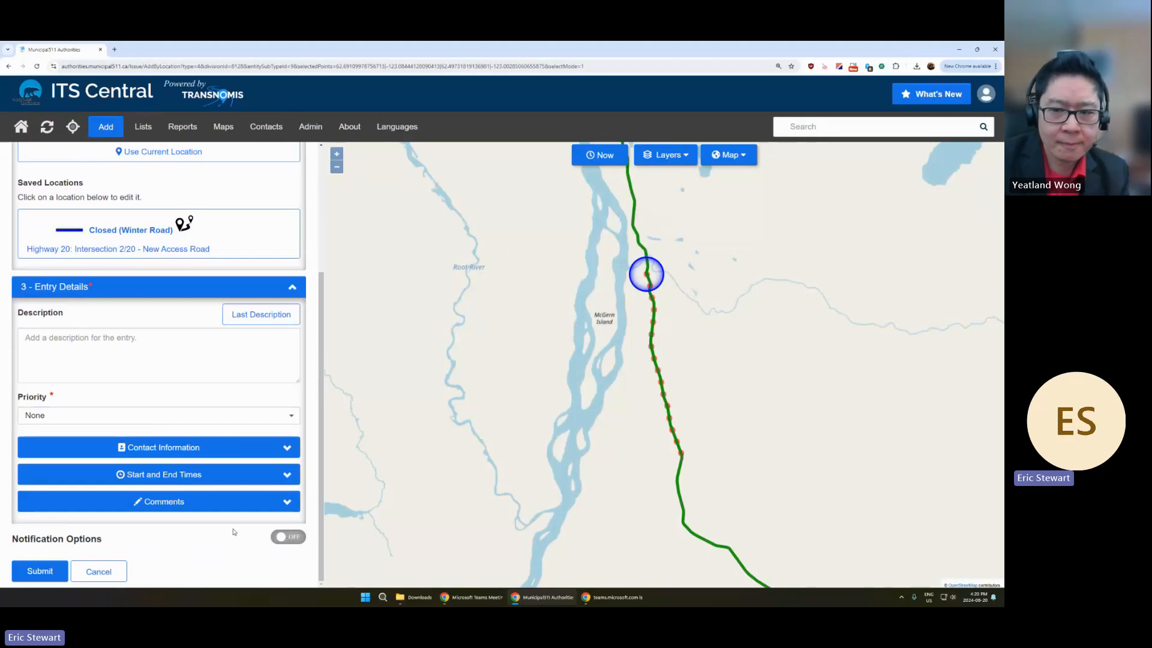
left_click(59, 568)
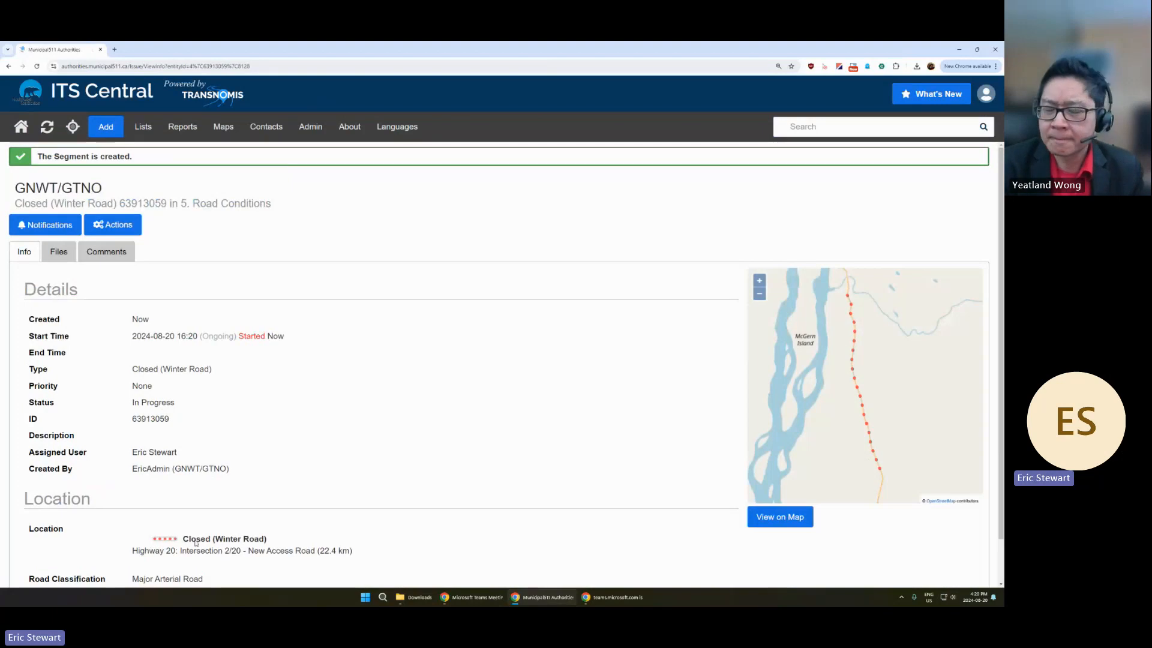
Step: Examine the segment type and custom location name in the created segment's Location details
left_click_drag(191, 541, 269, 544)
left_click_drag(132, 550, 314, 557)
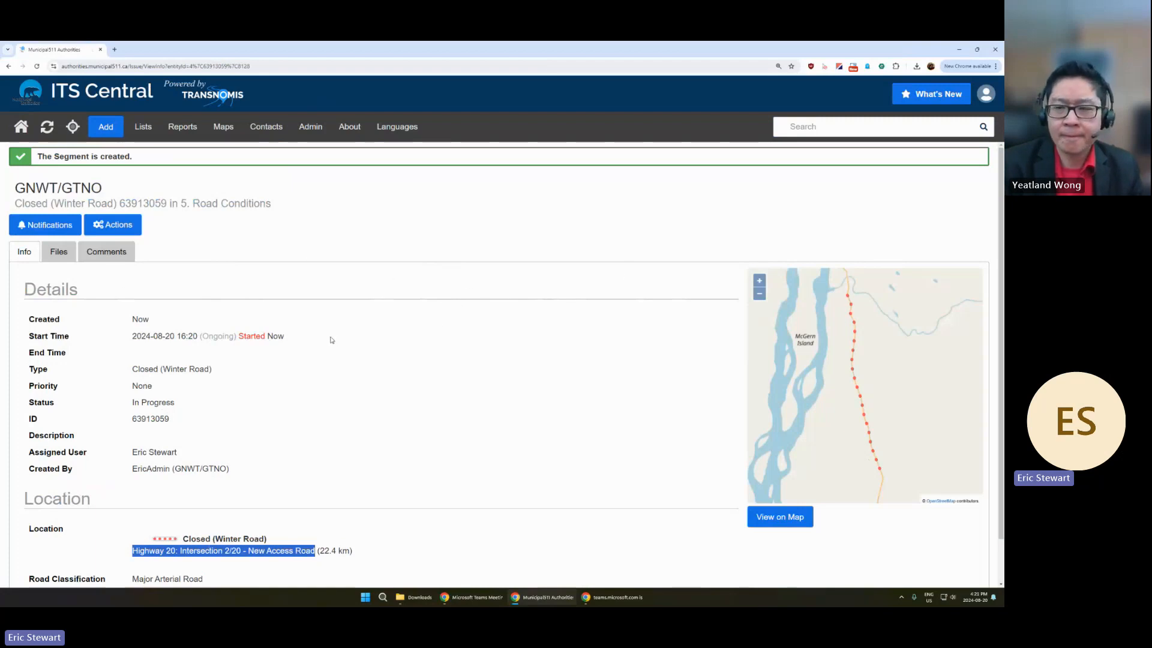
left_click(254, 312)
Step: Review the actions available for the created segment, and cancel the segment without a comment or notifications
left_click(112, 225)
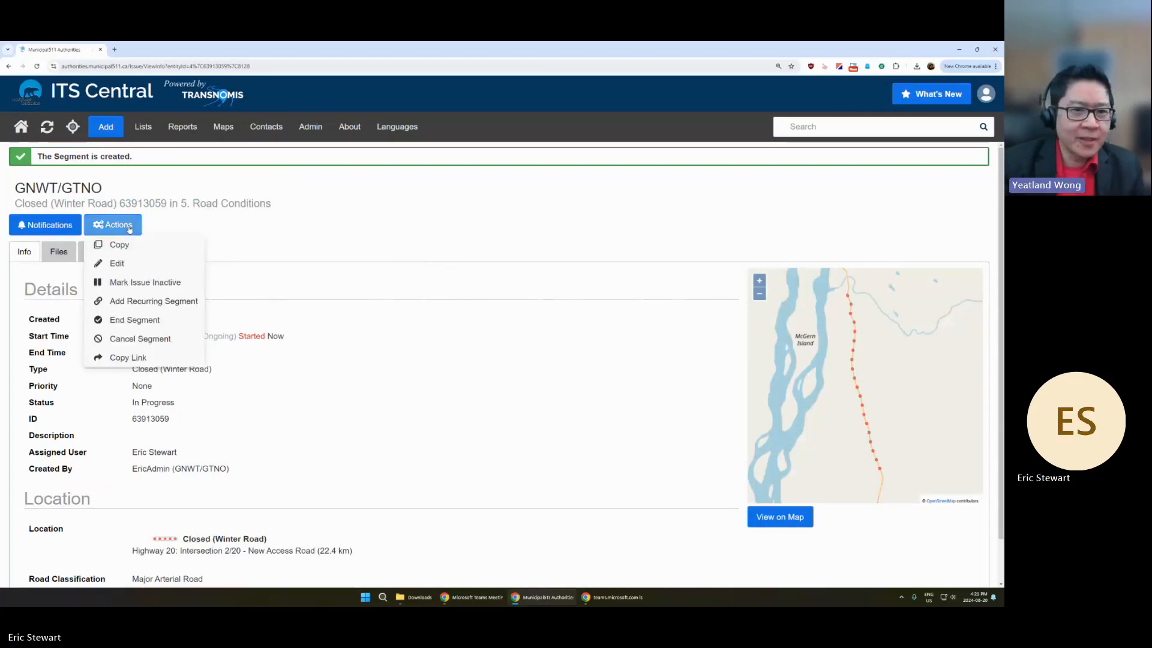
left_click(343, 236)
left_click(130, 226)
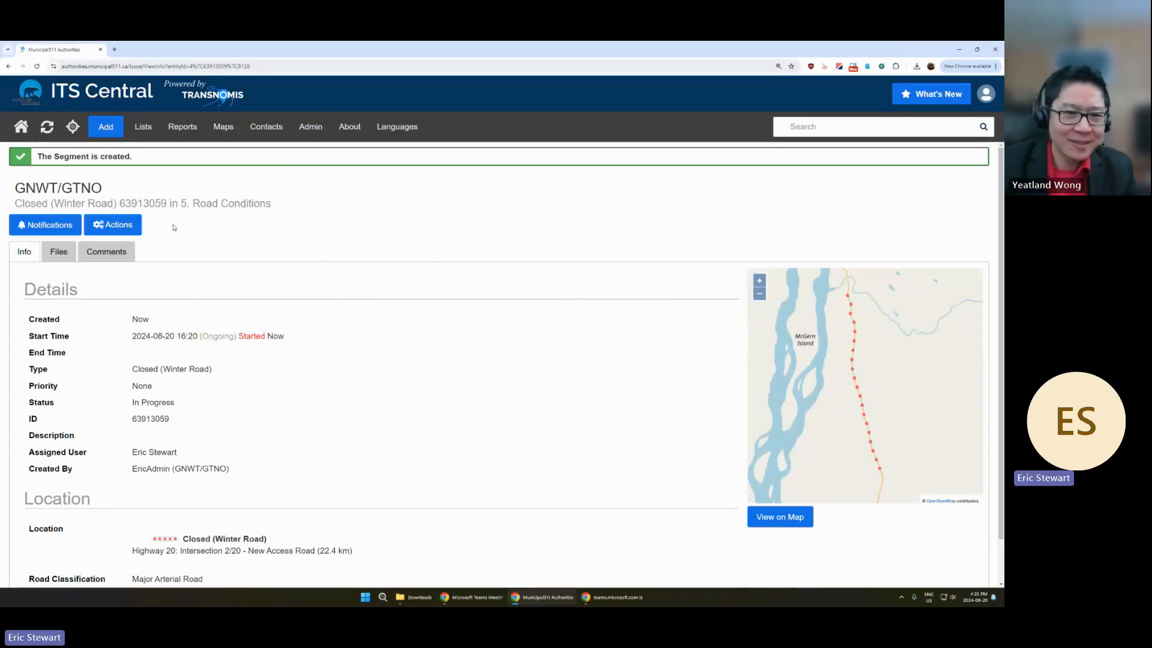
left_click(114, 224)
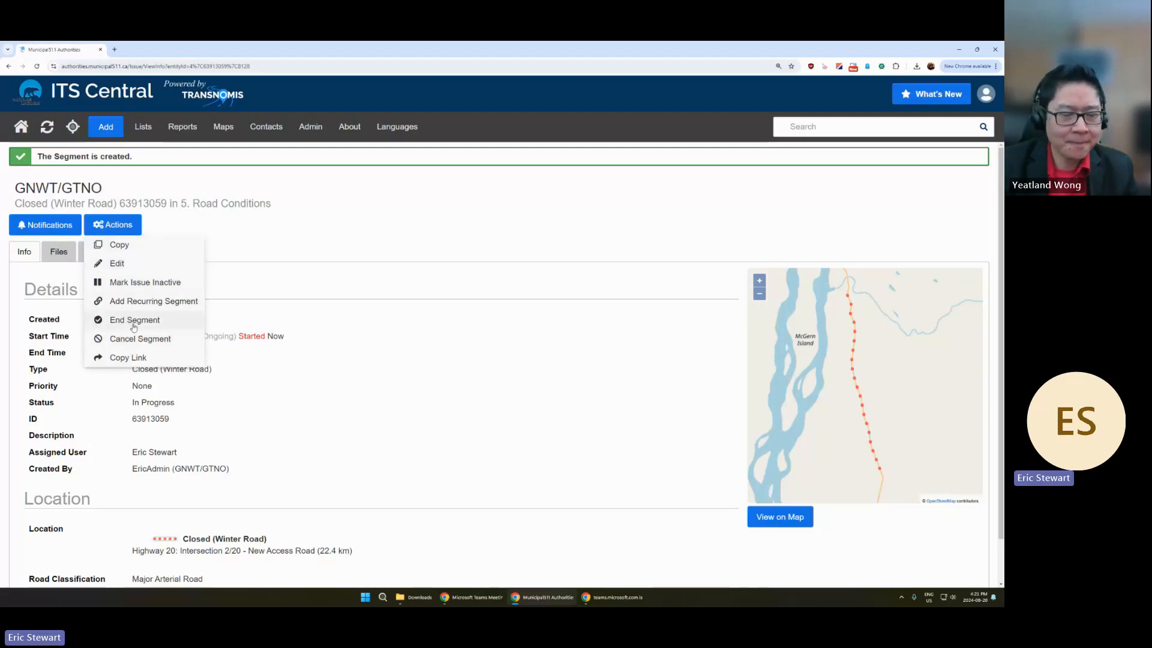
mouse_move(116, 227)
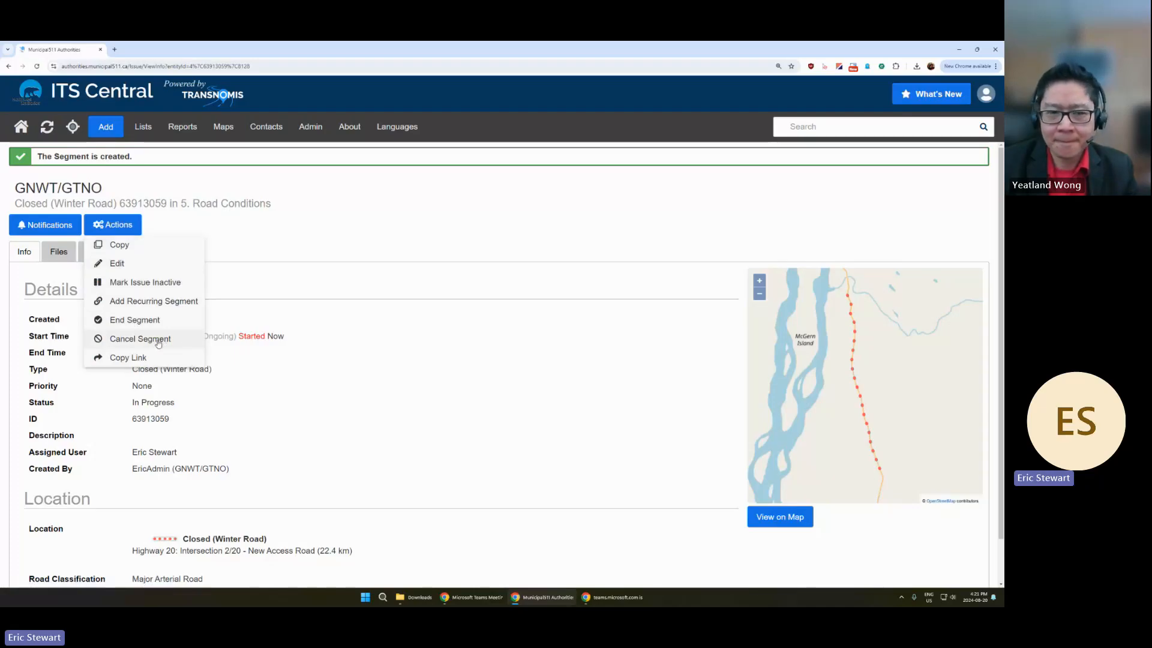
left_click(112, 340)
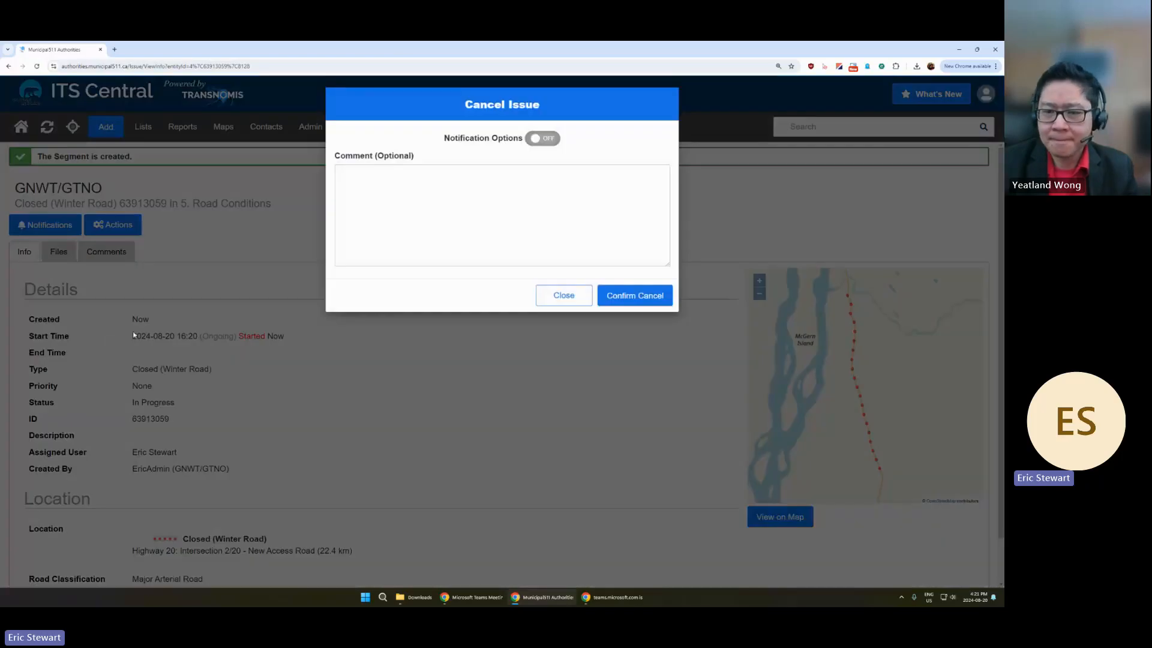
left_click(631, 302)
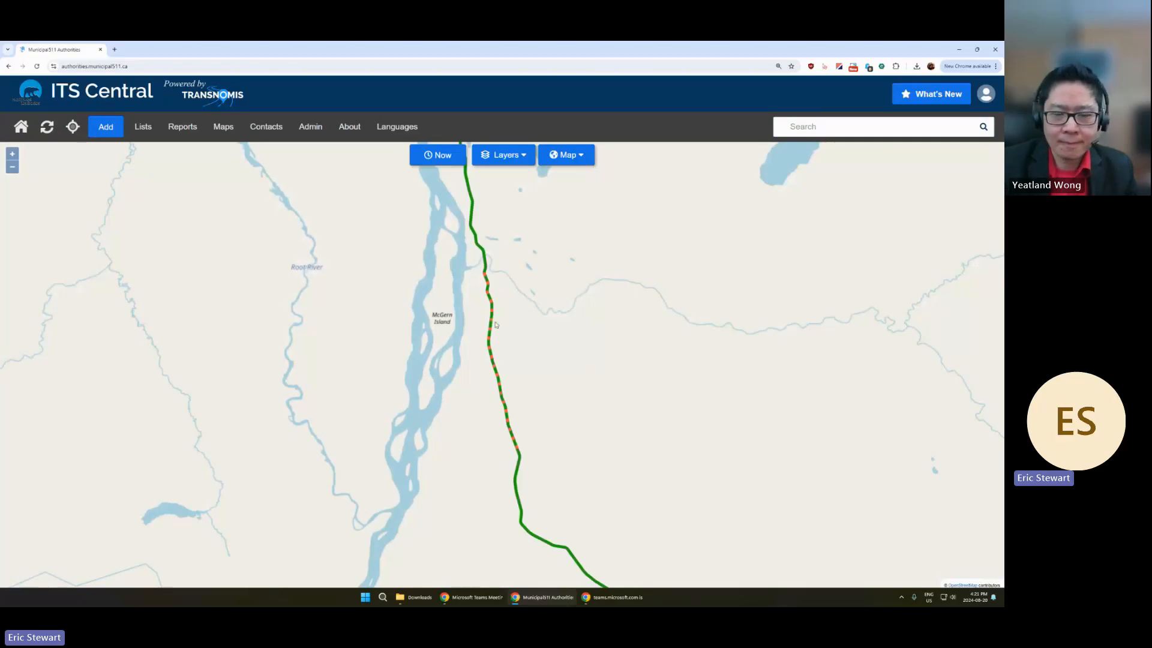
Step: Check the details of the road segment at the cancelled stretch and refresh the map data
left_click(487, 267)
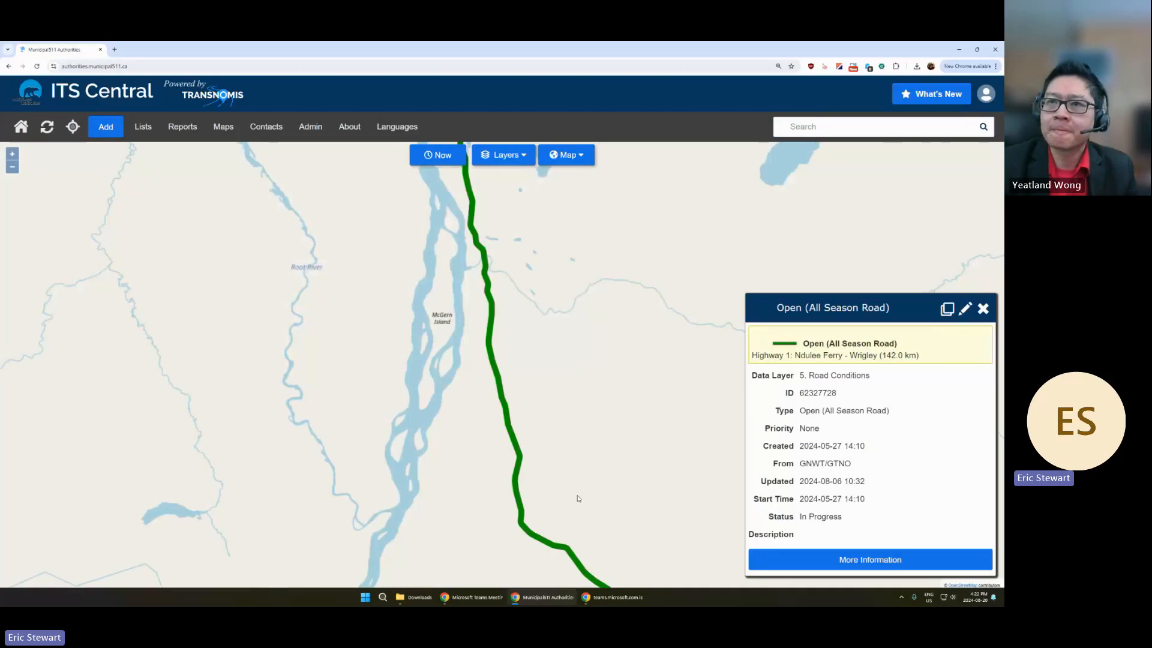
left_click(984, 309)
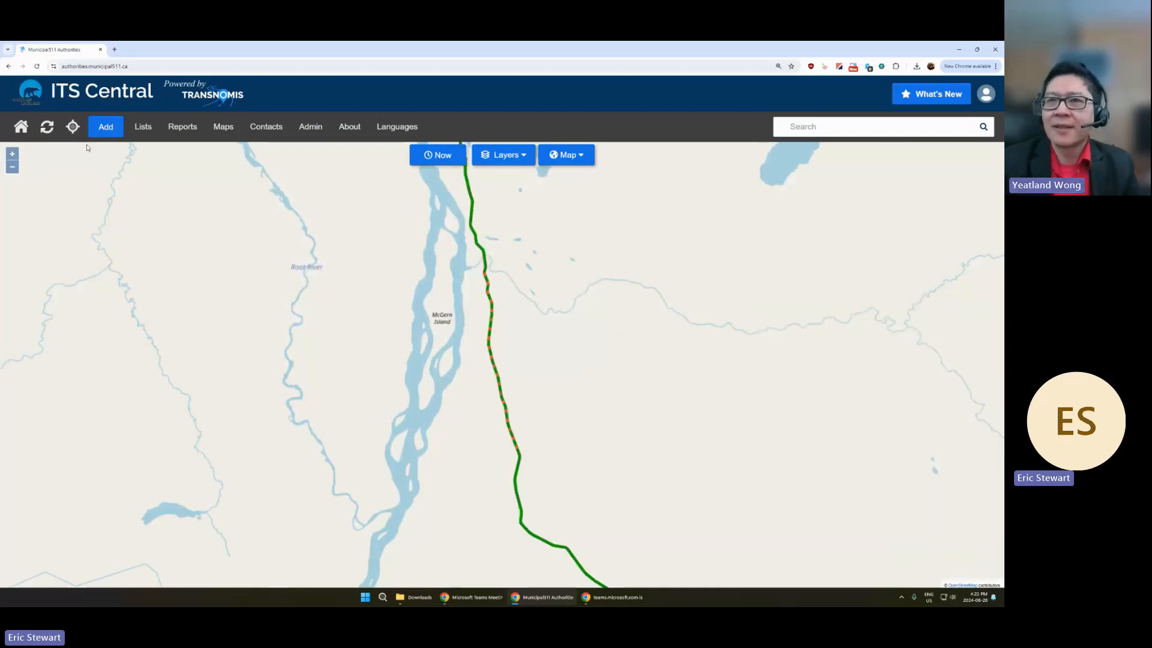
left_click(47, 126)
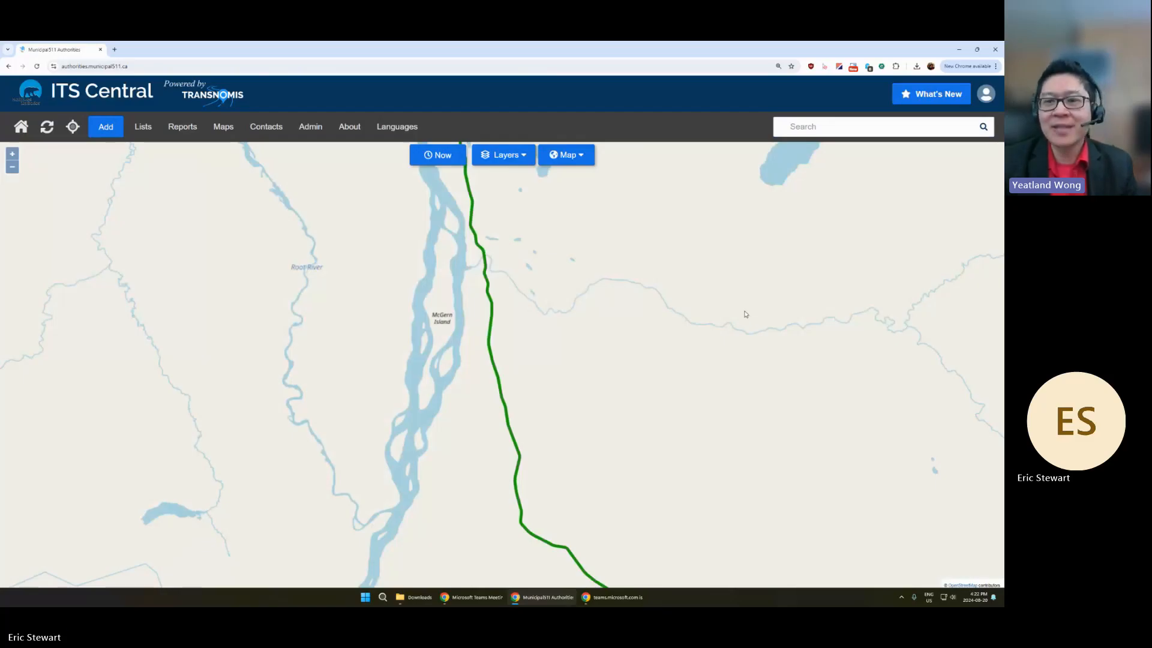
scroll(592, 328, "down", 2)
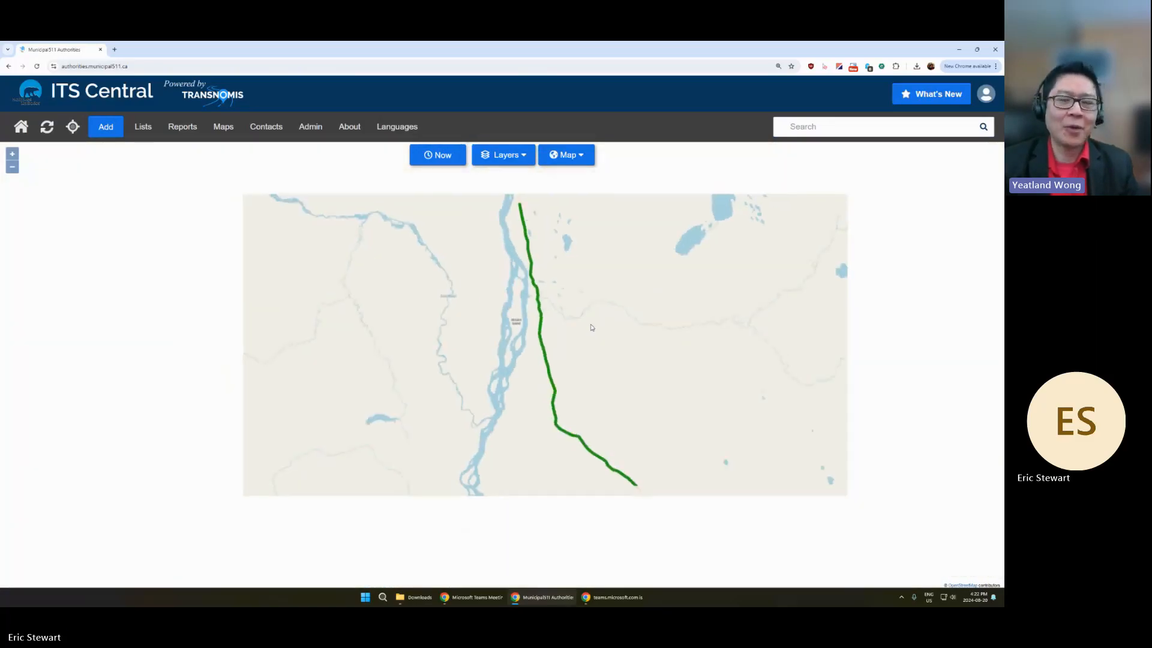
scroll(593, 336, "up", 2)
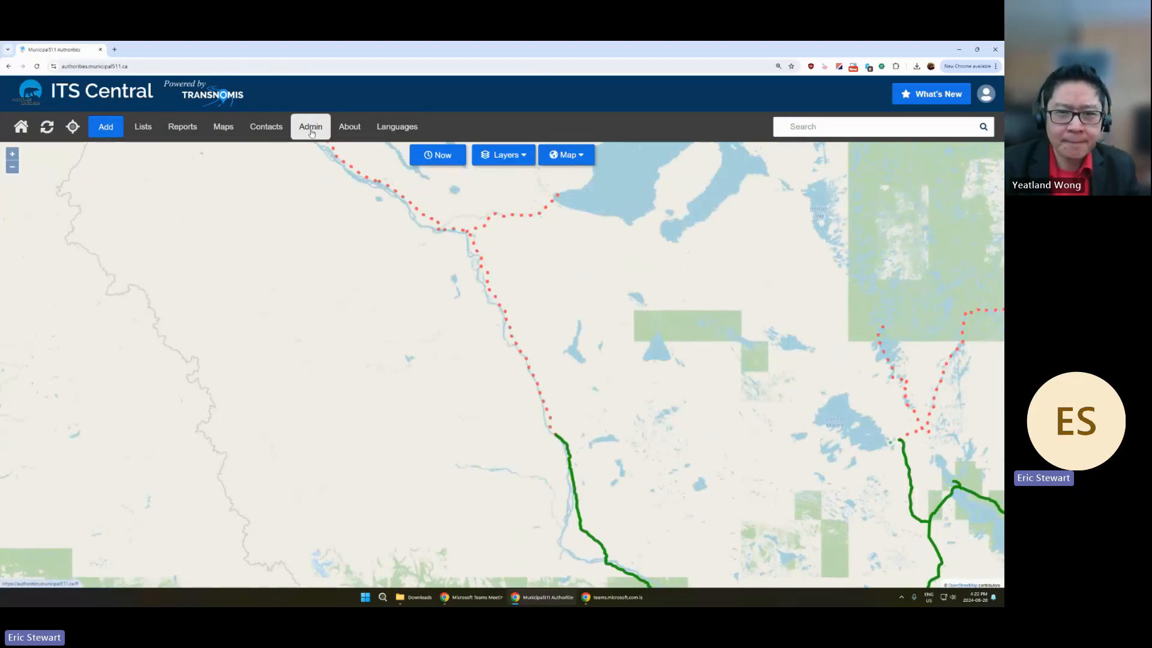
Step: Search the Entity Subtype list for "winter road", and replace that filter with "5. road"
left_click(318, 127)
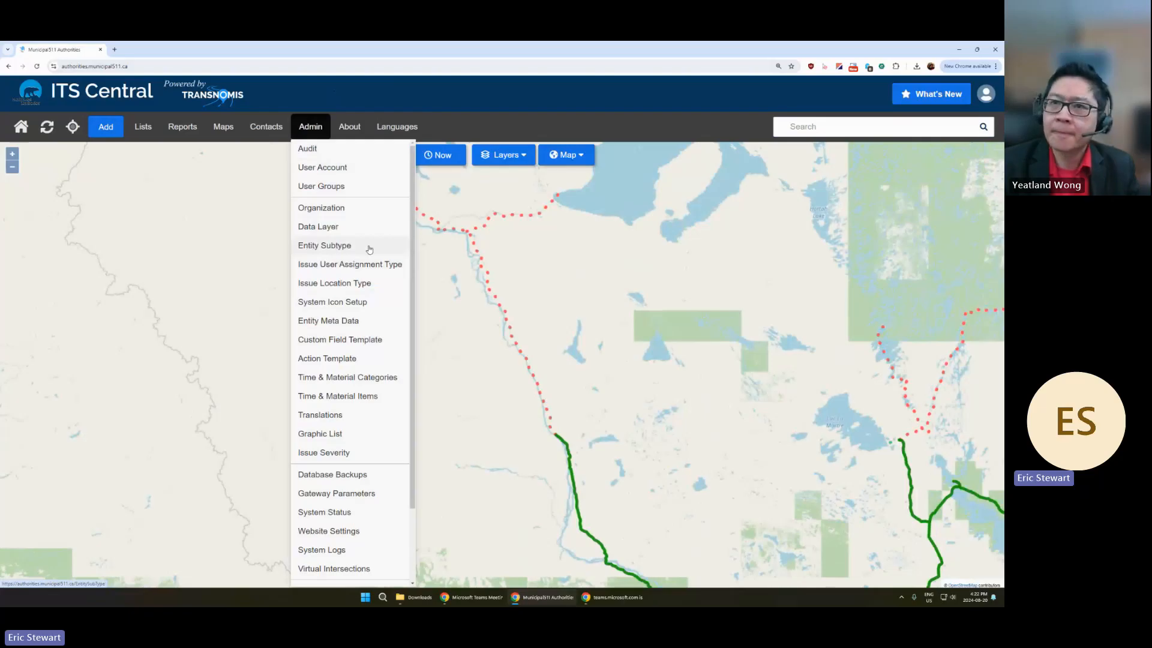
left_click(391, 250)
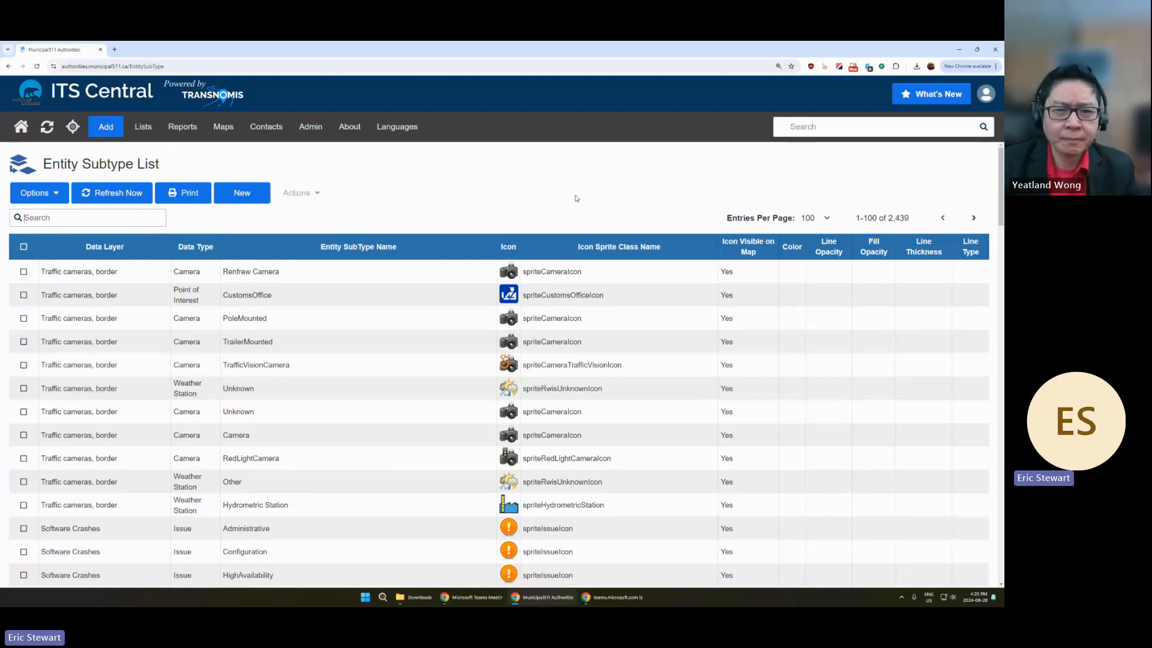
type("winte")
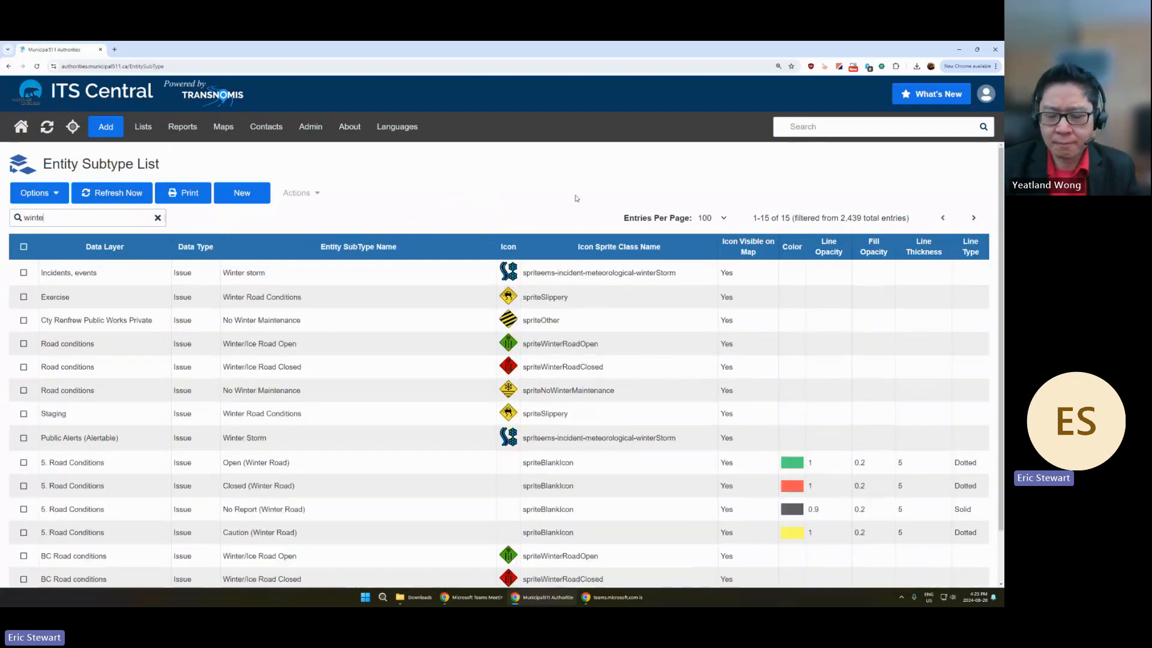
type("r road")
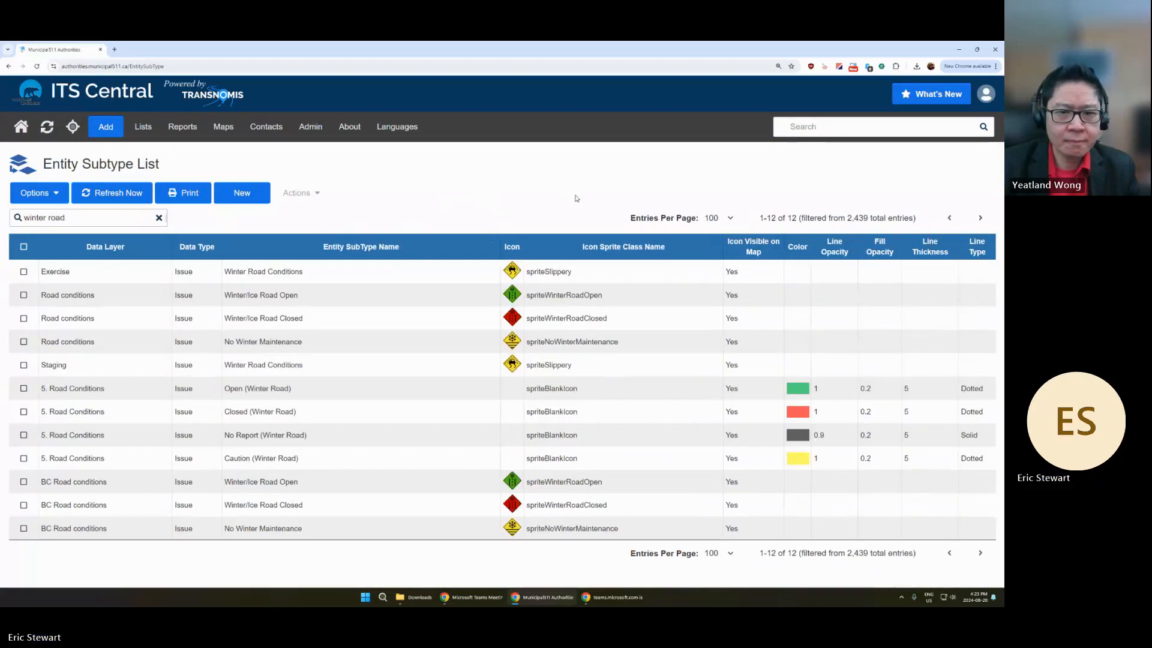
triple_click(82, 216)
type("5. road")
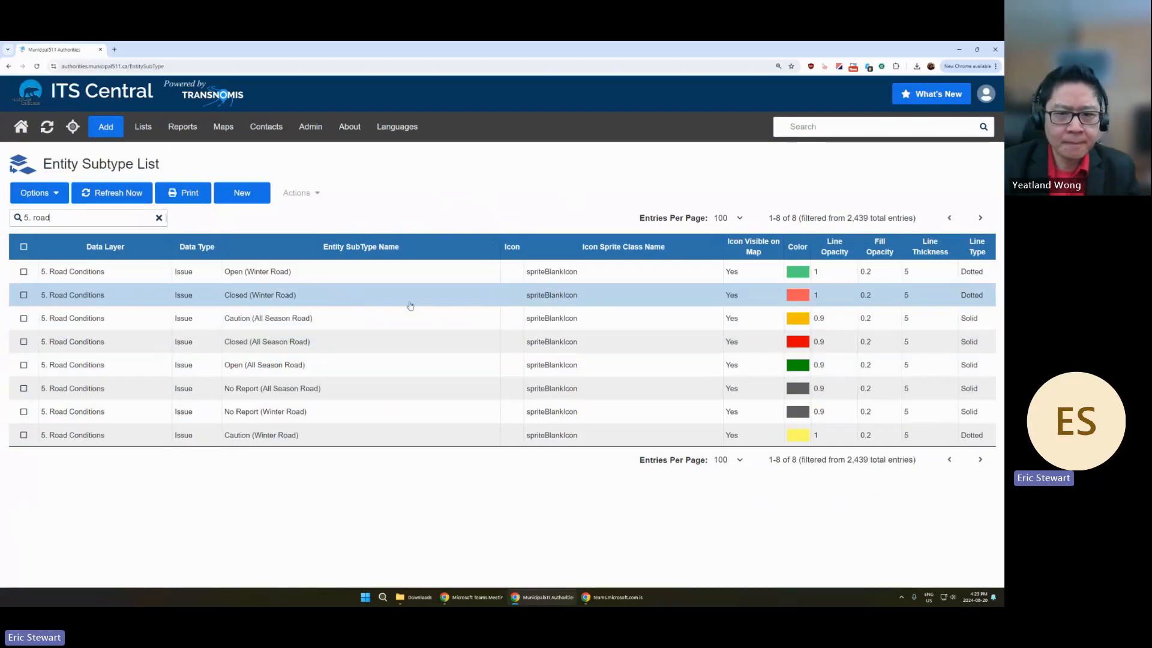
Step: Open the Closed (Winter Road) subtype of 5. Road Conditions for editing and examine its subtype name
double_click(410, 306)
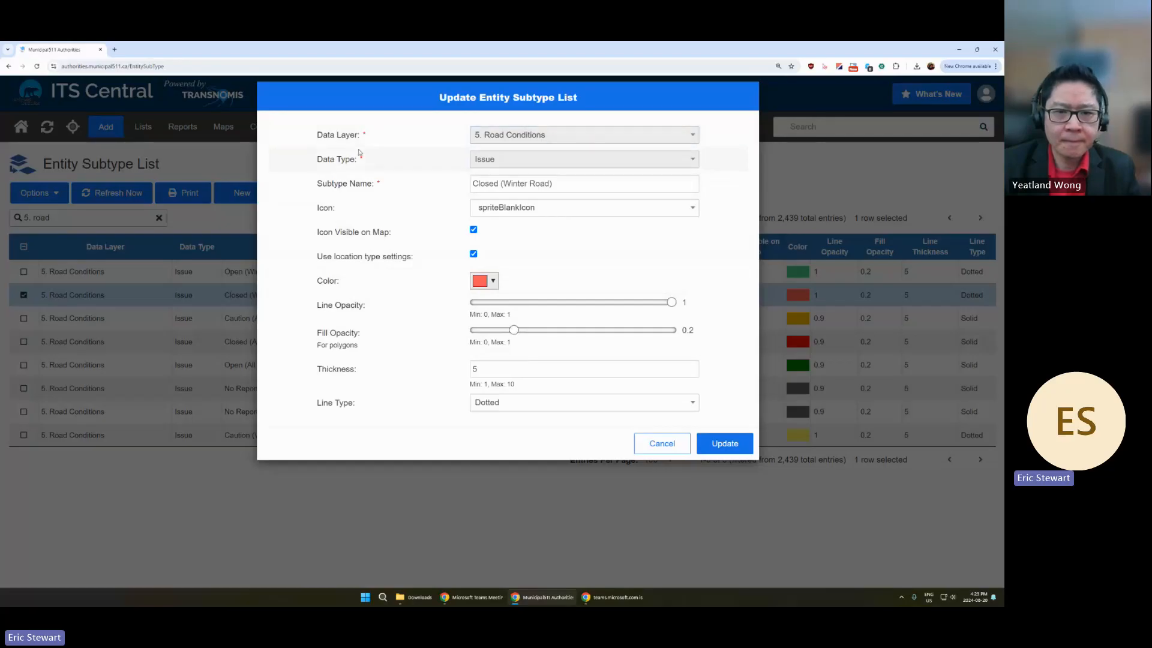
left_click(472, 190)
mouse_move(473, 190)
left_mouse_down()
mouse_move(585, 195)
mouse_move(472, 185)
left_mouse_up()
left_click(581, 192)
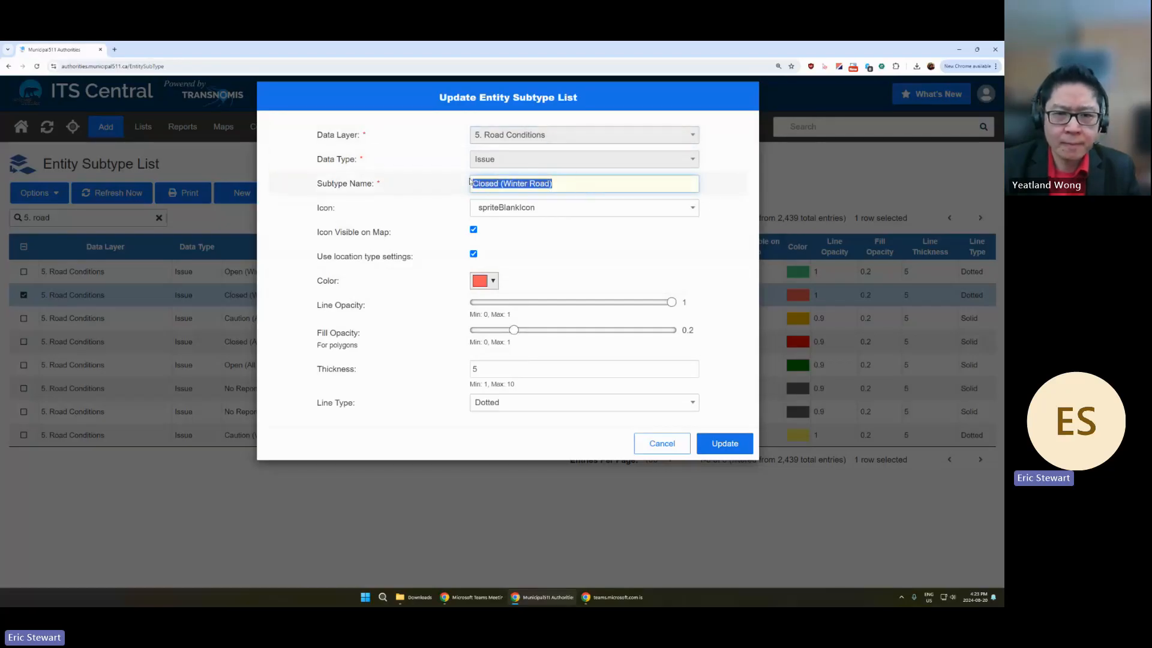
left_click(618, 187)
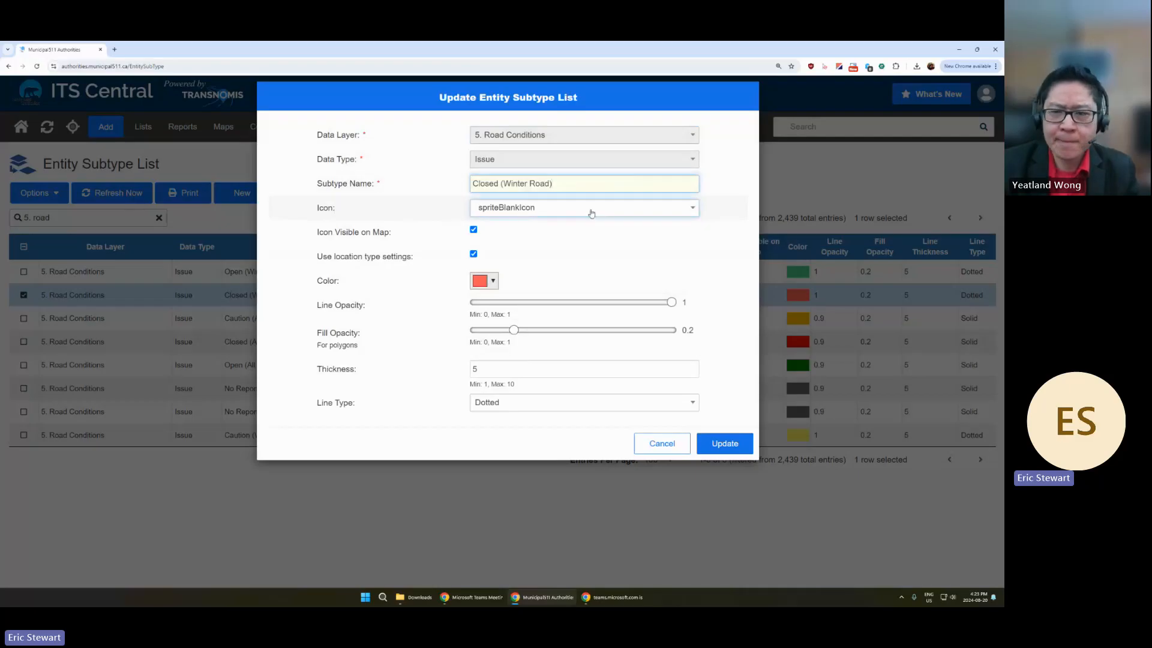
Step: Browse the icons available for the subtype, search them for "constru", and close the icon choices without picking one
left_click(562, 213)
scroll(579, 303, "down", 10)
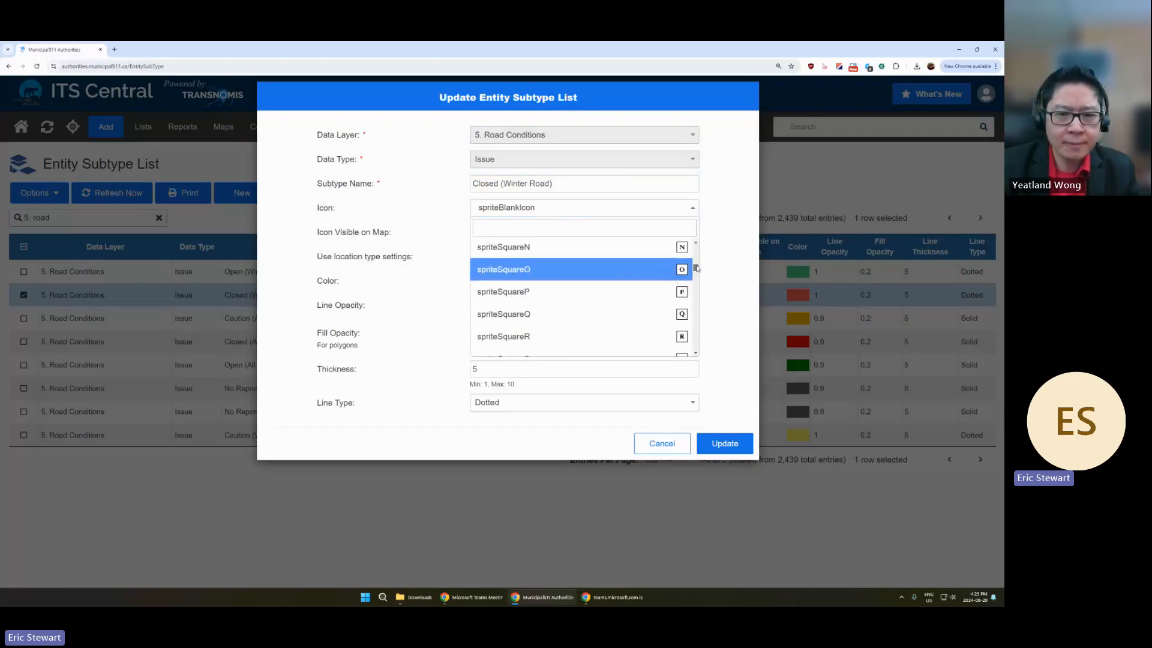
left_click_drag(695, 268, 666, 235)
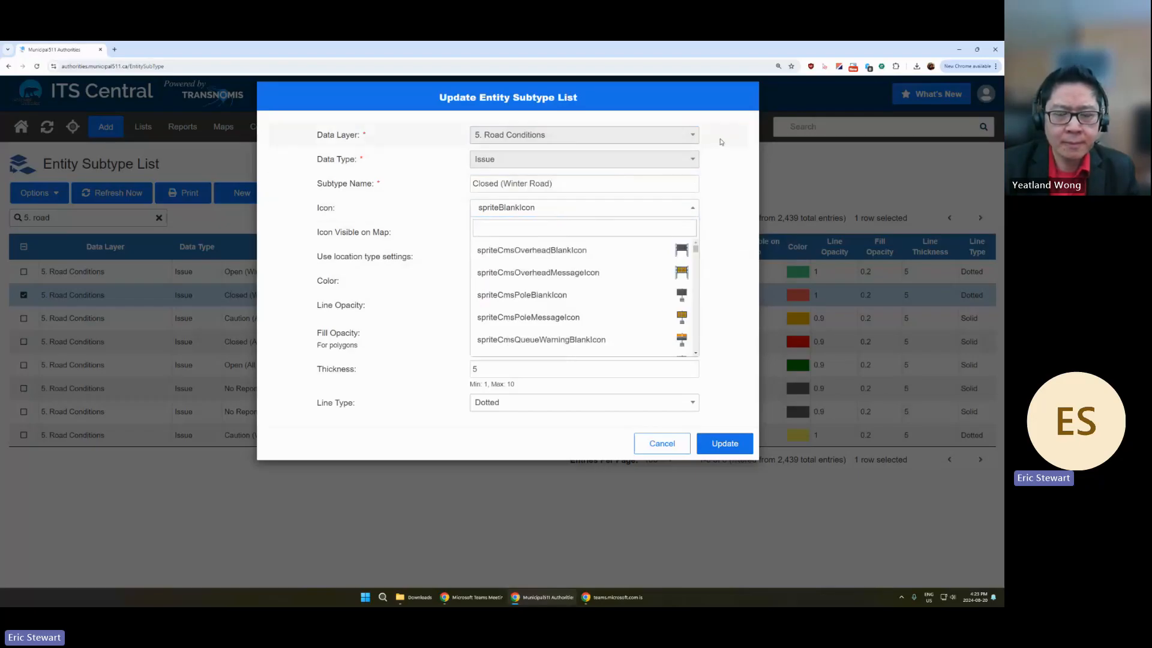
type("constru")
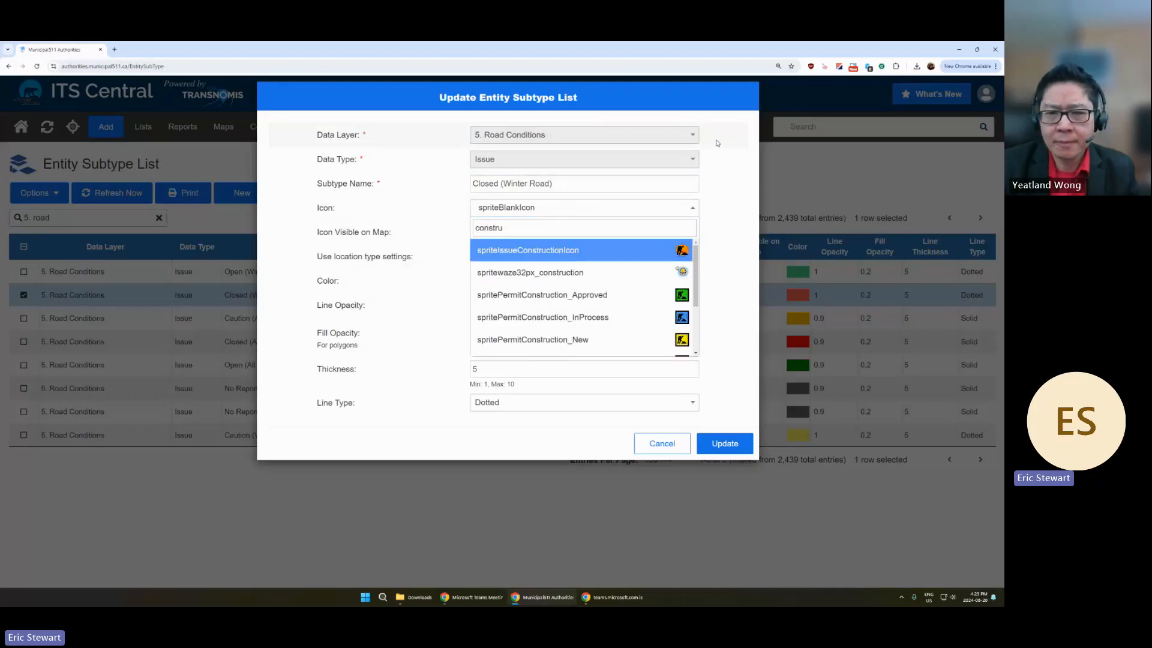
scroll(570, 276, "down", 2)
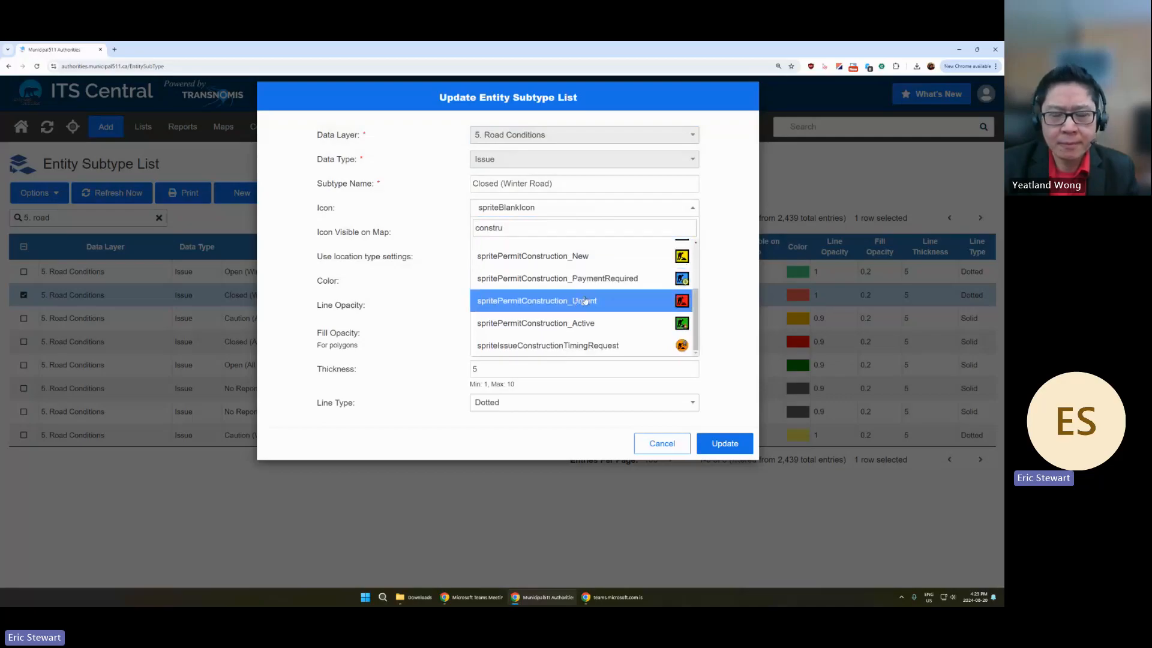
scroll(570, 276, "up", 2)
double_click(542, 234)
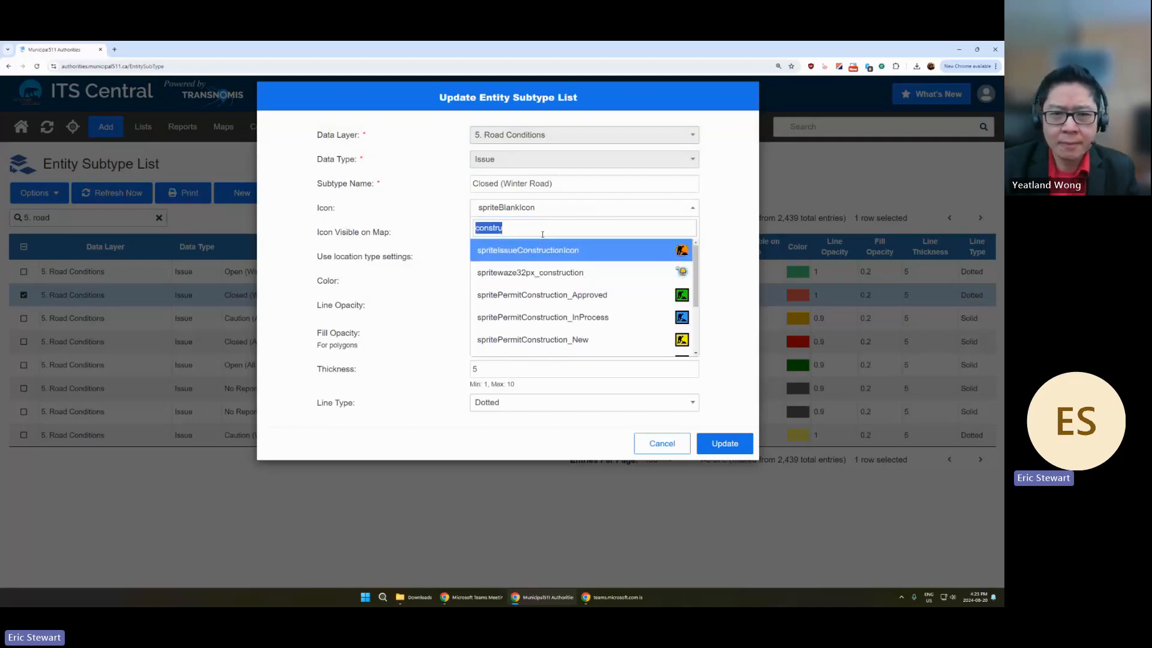
key("BackSpace")
left_click(708, 225)
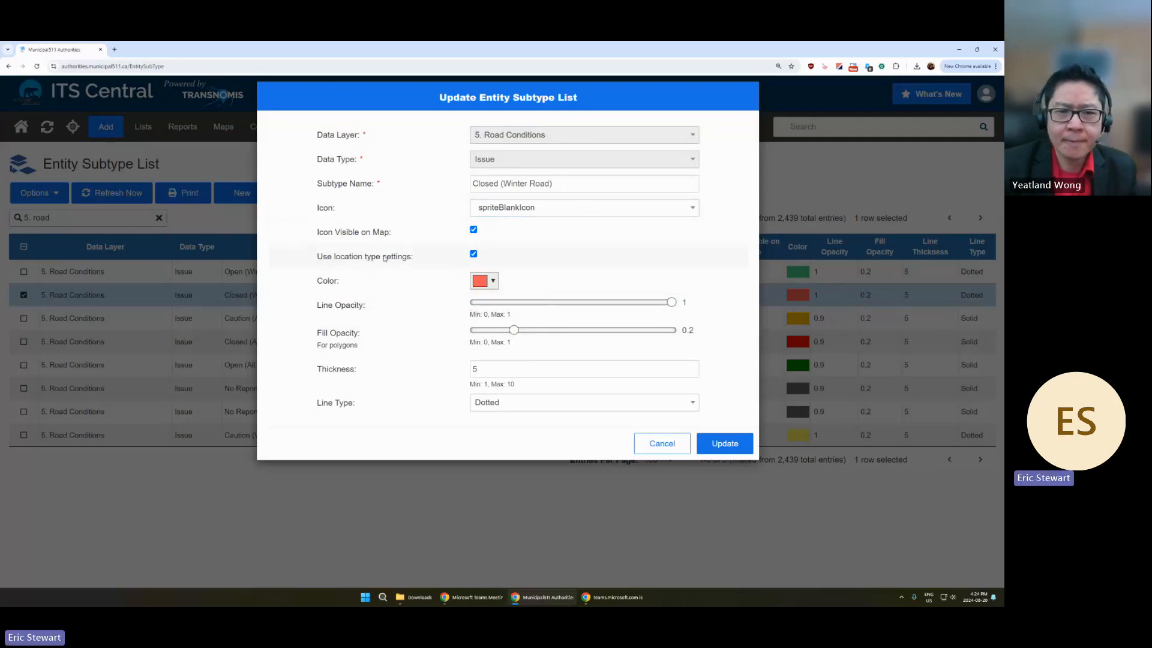
Step: Check the location type settings option, try cyan, #FFFFFF and a red shade as the subtype's color, and discard the color choice
left_click_drag(414, 258, 315, 262)
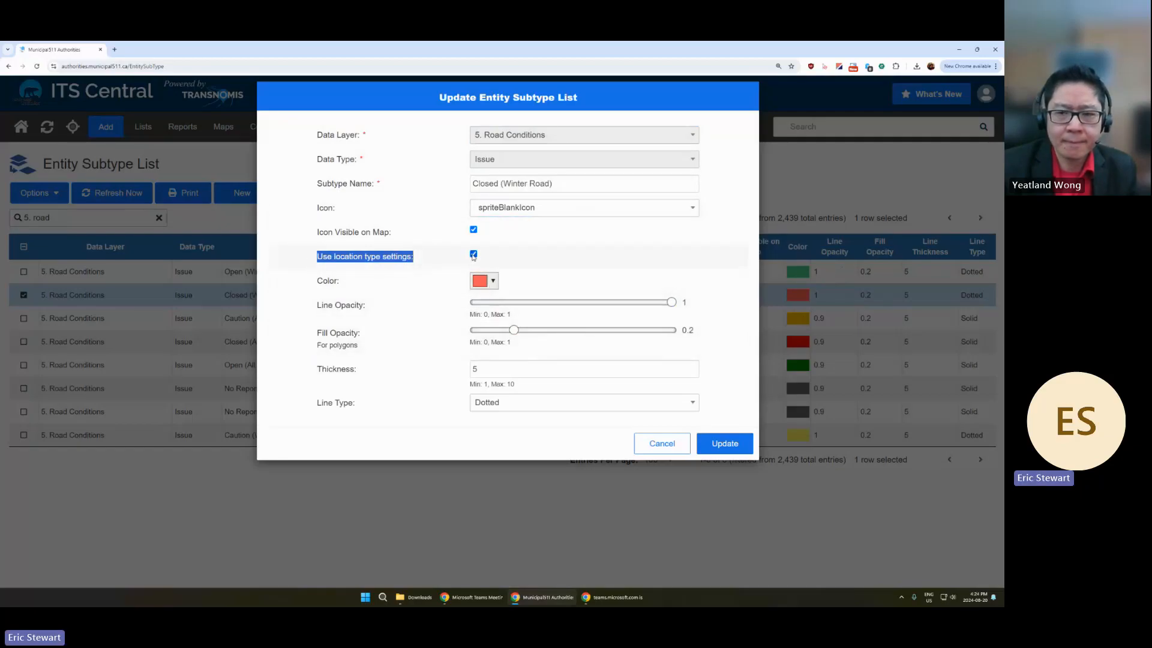
left_click(395, 259)
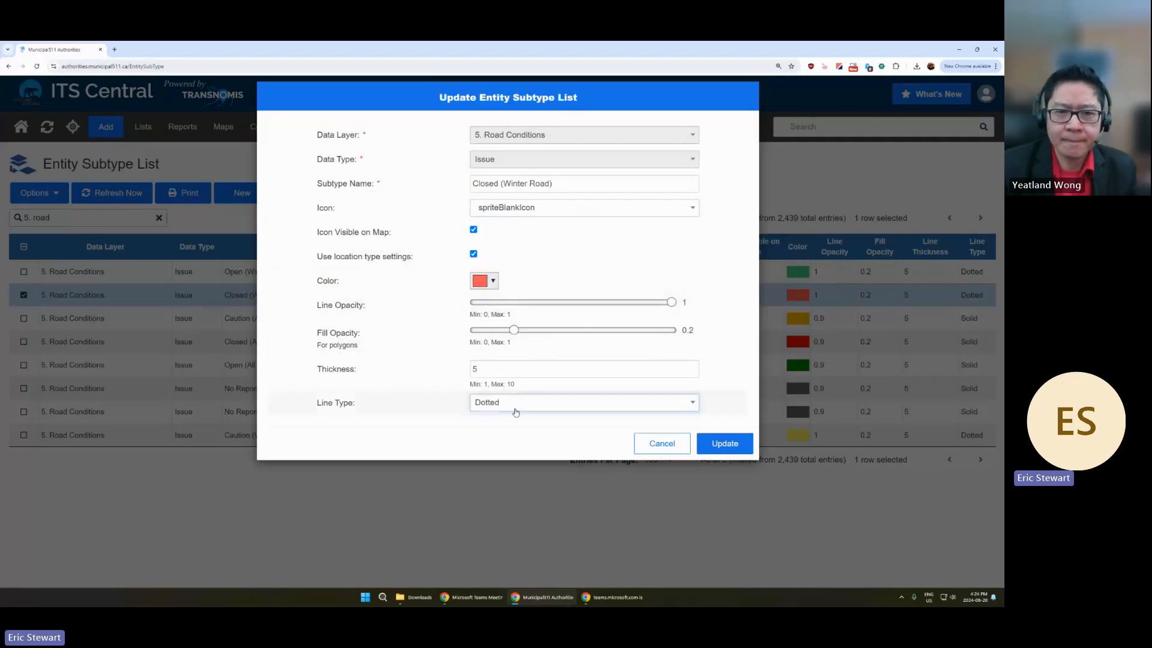
left_click(494, 282)
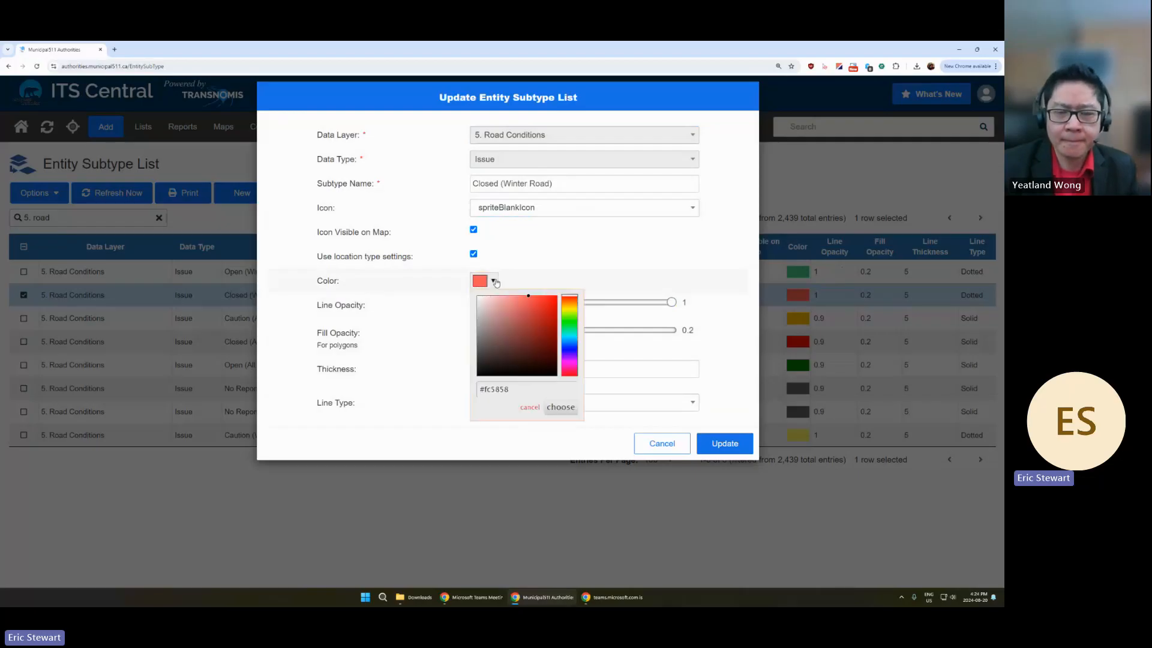
mouse_move(528, 302)
left_mouse_down()
mouse_move(506, 296)
mouse_move(527, 290)
mouse_move(531, 340)
mouse_move(570, 334)
mouse_move(553, 301)
left_mouse_up()
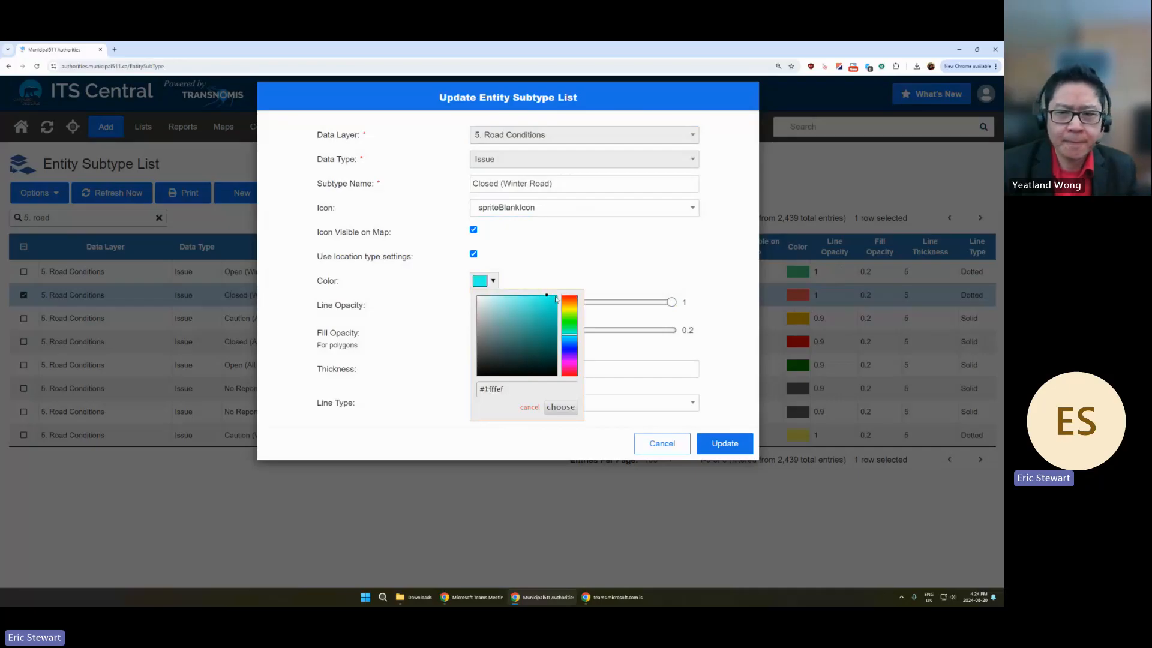
left_click(514, 390)
double_click(507, 390)
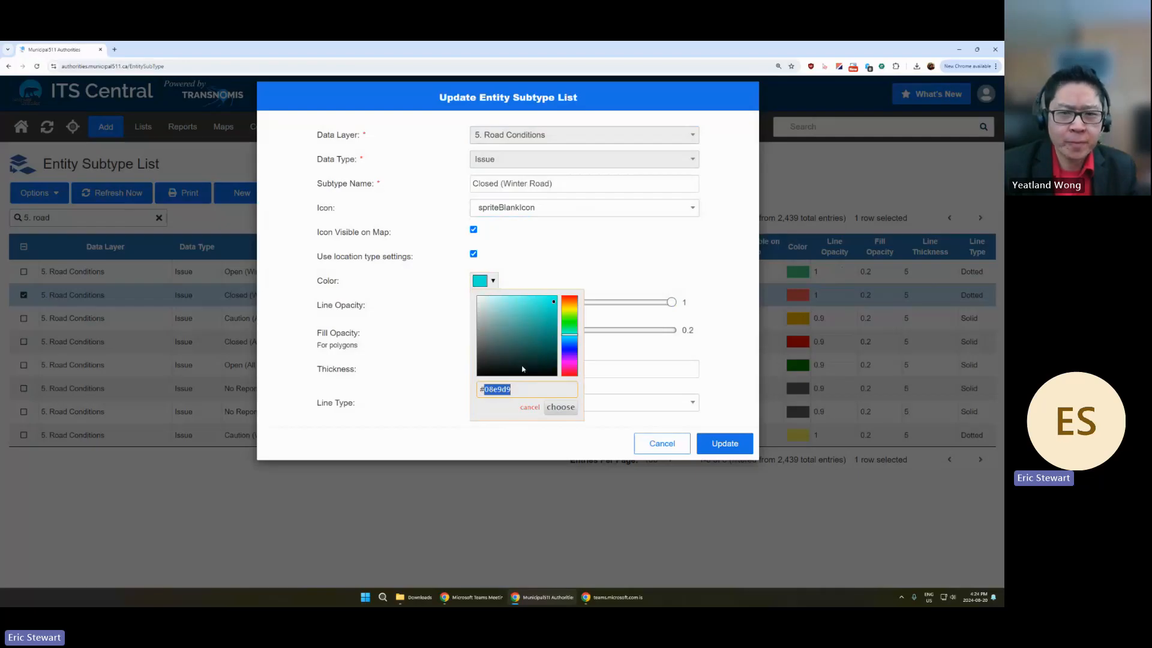
type("FFFFFF")
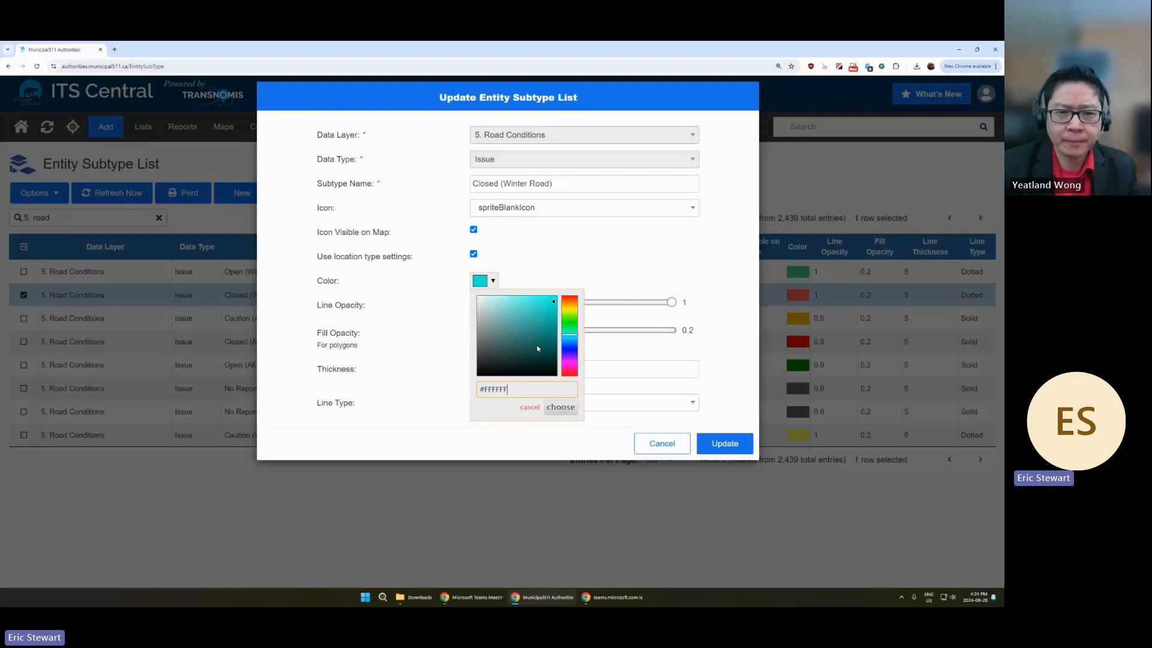
key("Return")
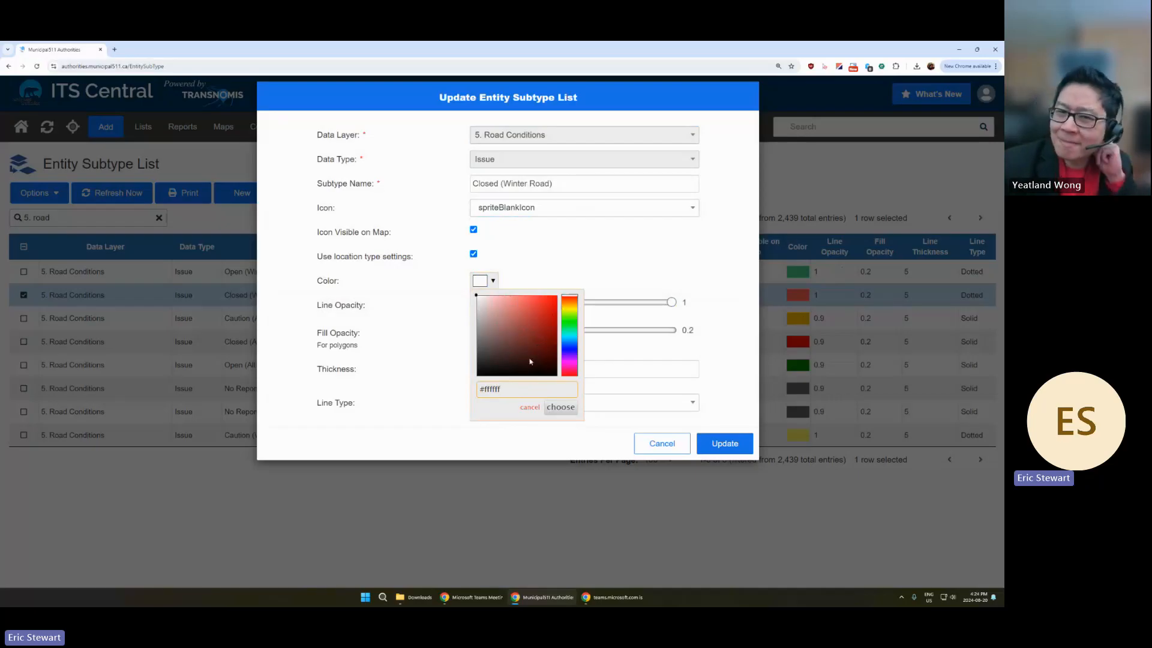
left_click(544, 303)
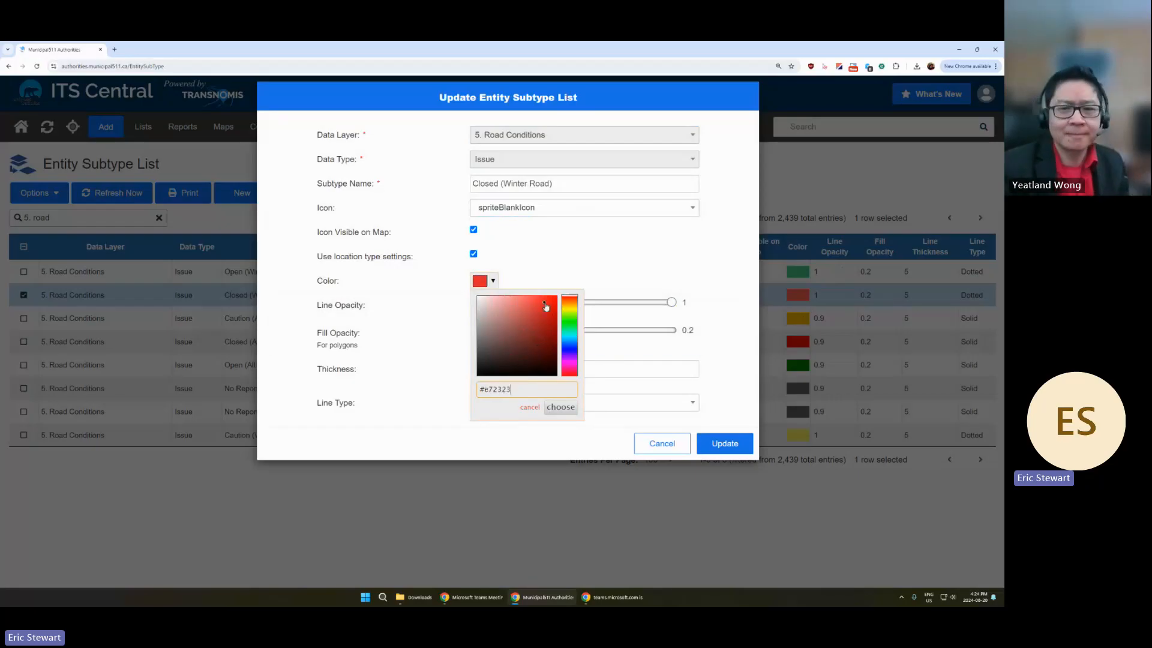
left_click(531, 412)
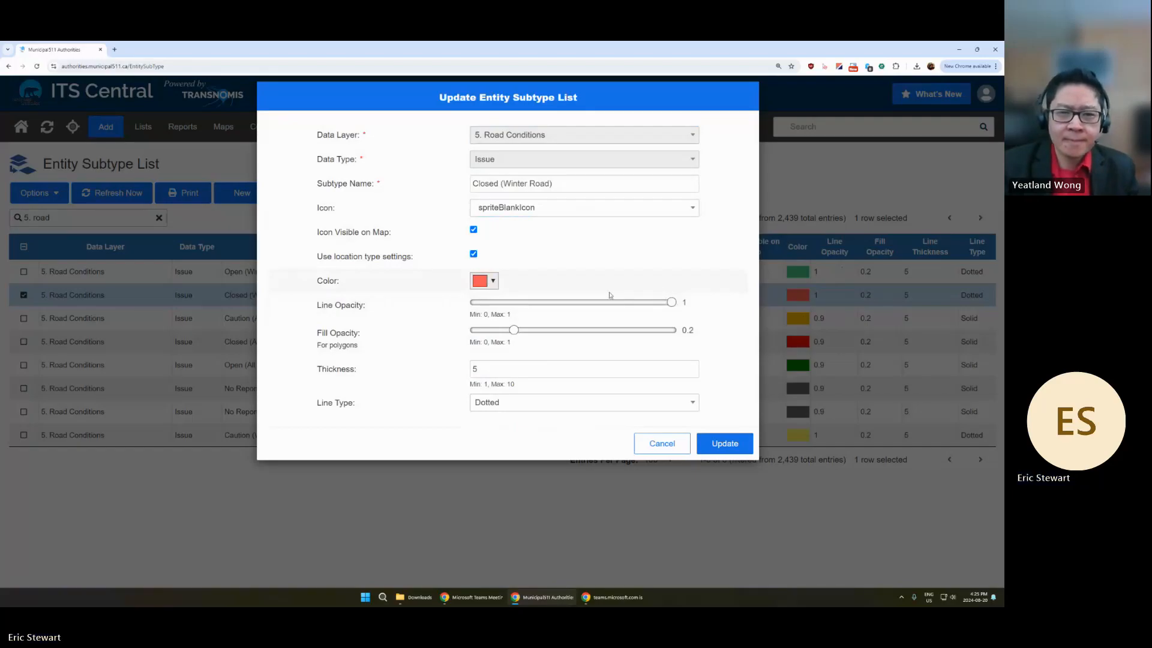
Step: Try a line thickness of 10 for the Closed (Winter Road) subtype and restore it to 5
left_click(472, 376)
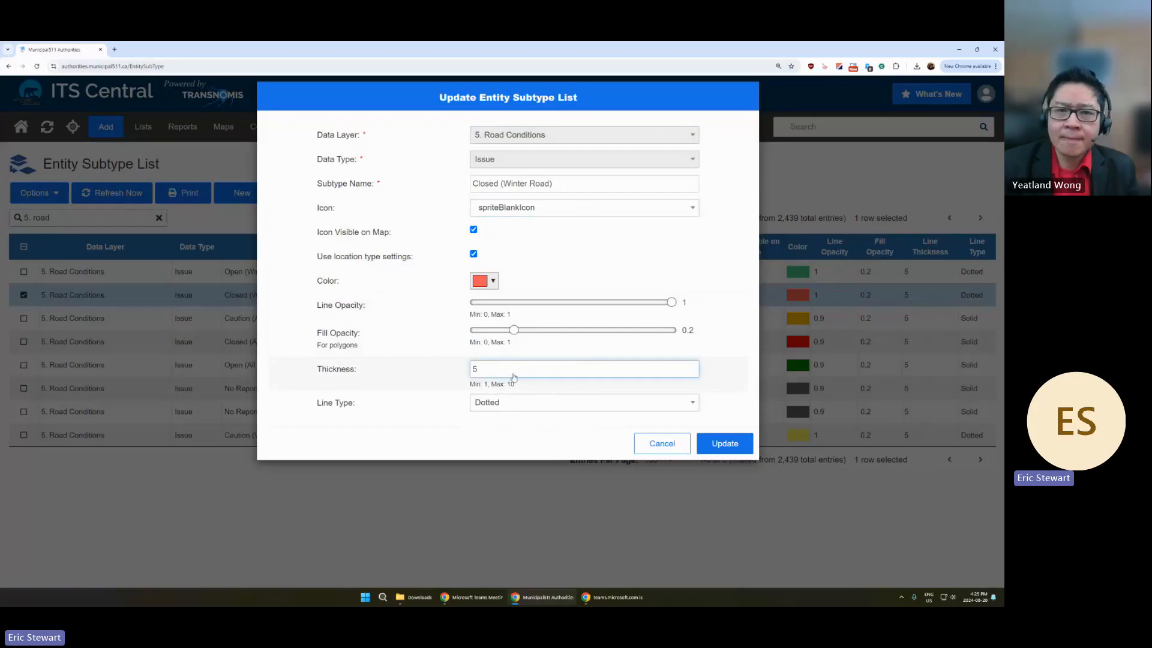
left_click_drag(513, 377, 460, 374)
type("10")
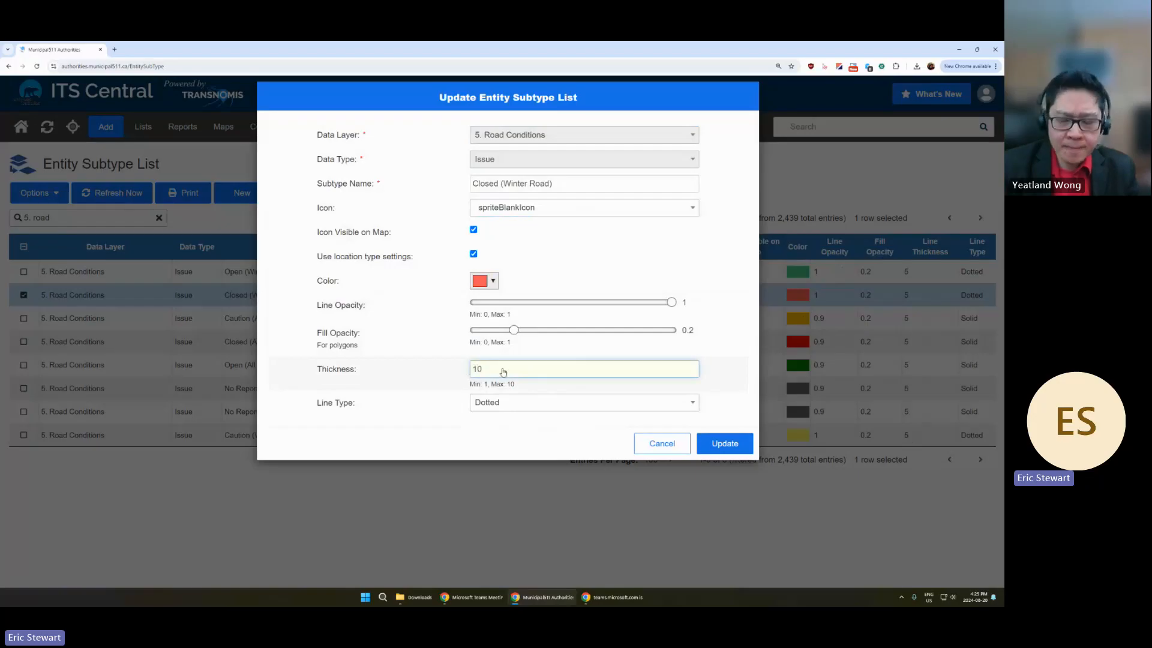
key("BackSpace")
left_click_drag(525, 369, 461, 371)
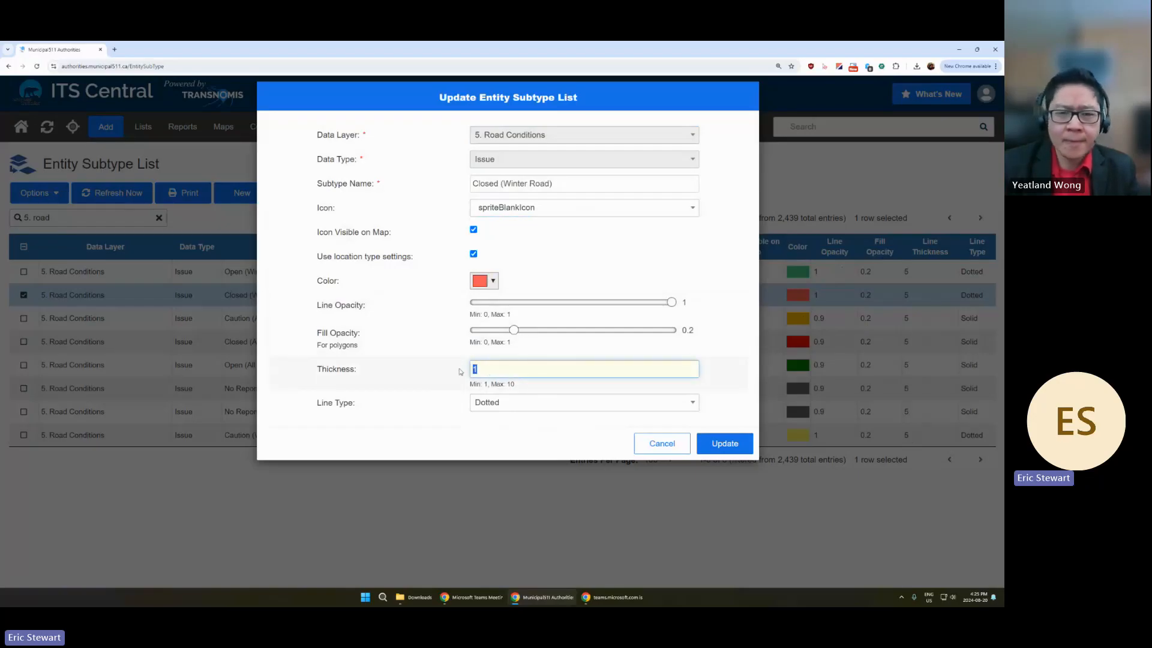
type("5")
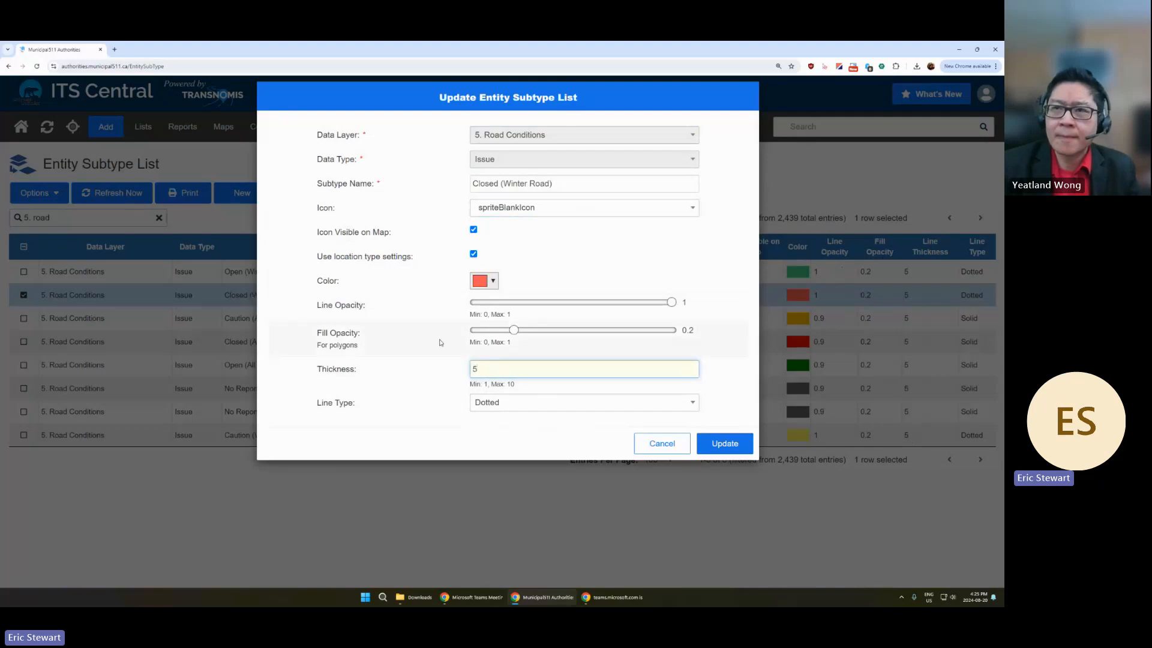
Step: Review the line types available for the subtype, keep Dotted, and close the subtype without saving
left_click(655, 401)
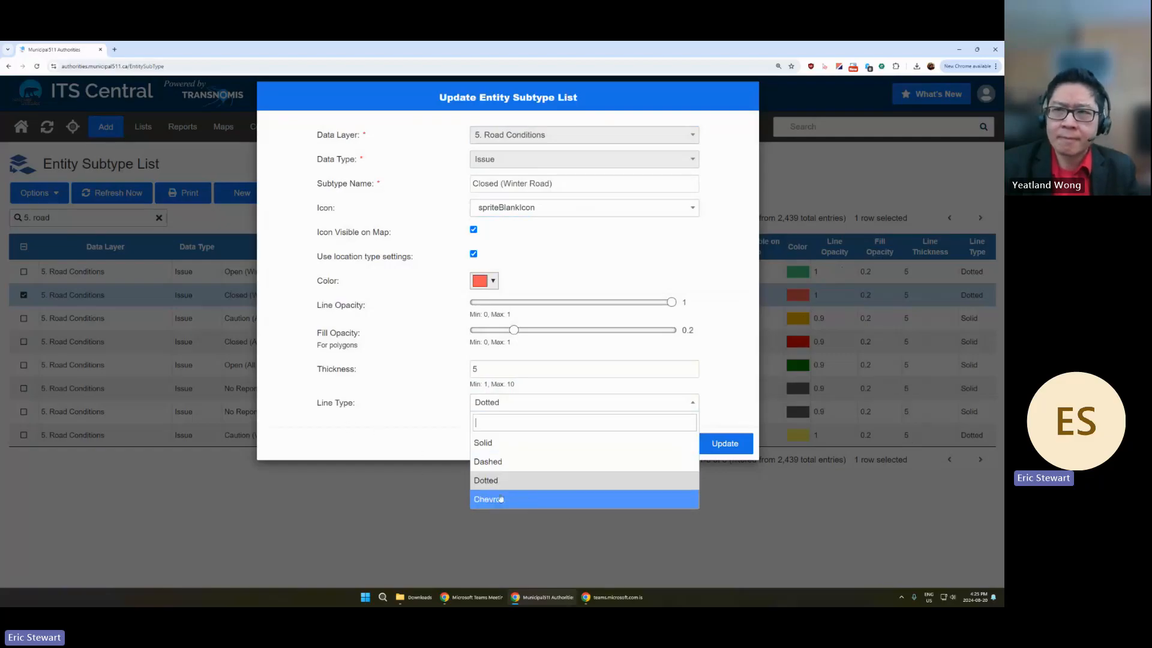
left_click(551, 483)
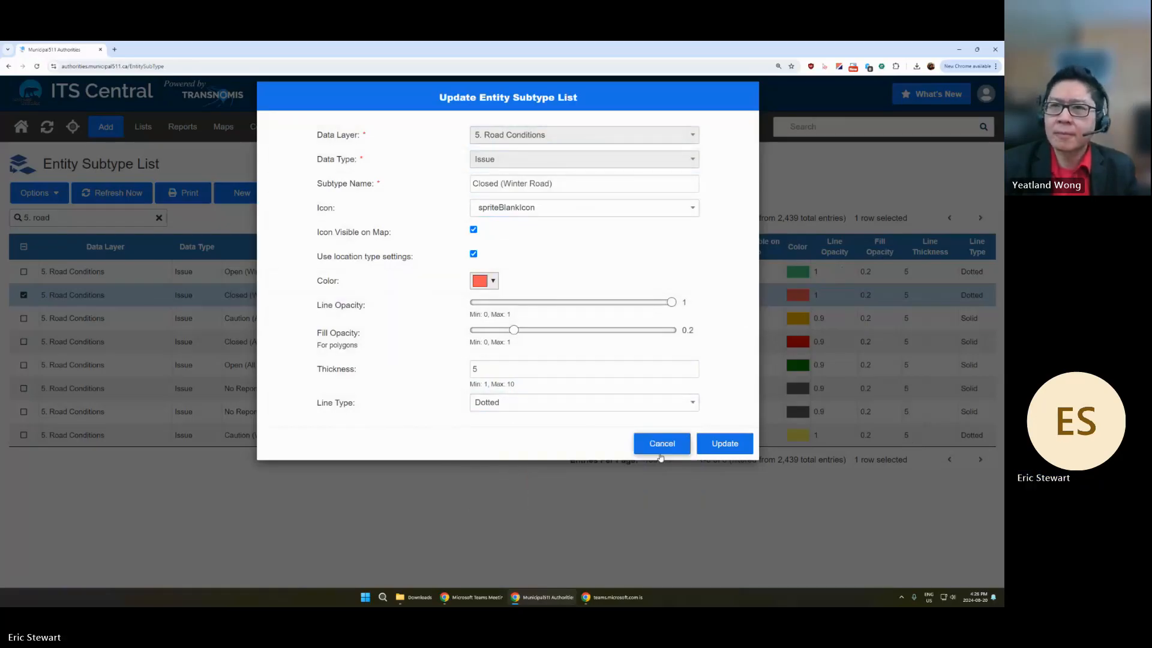
left_click(730, 447)
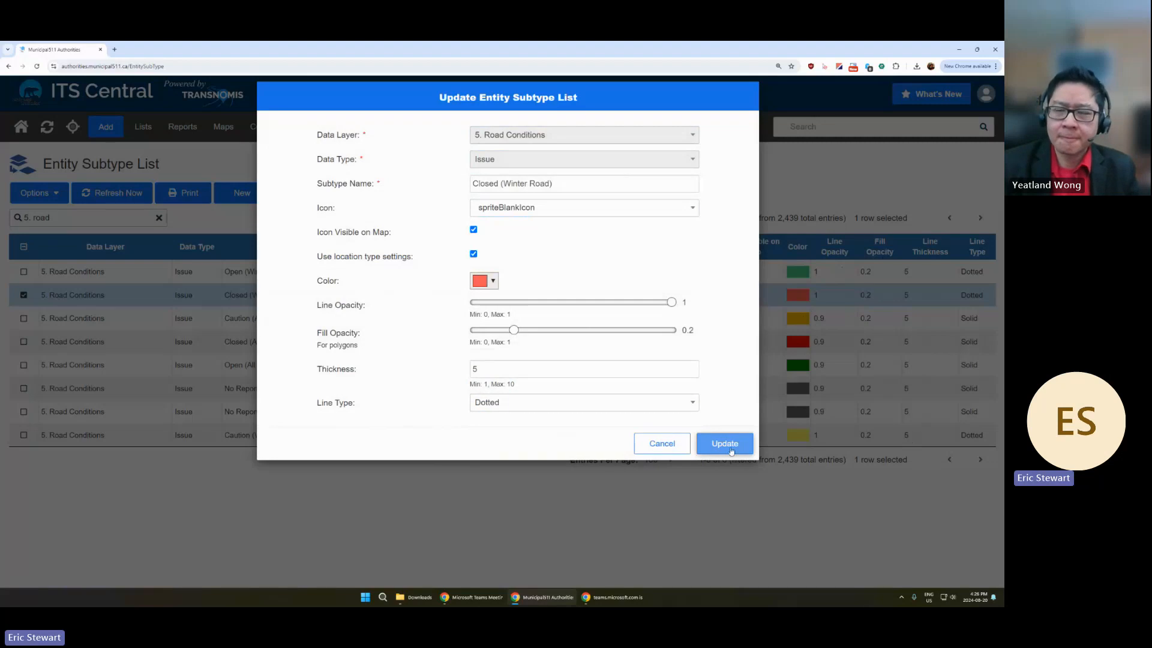
left_click(666, 444)
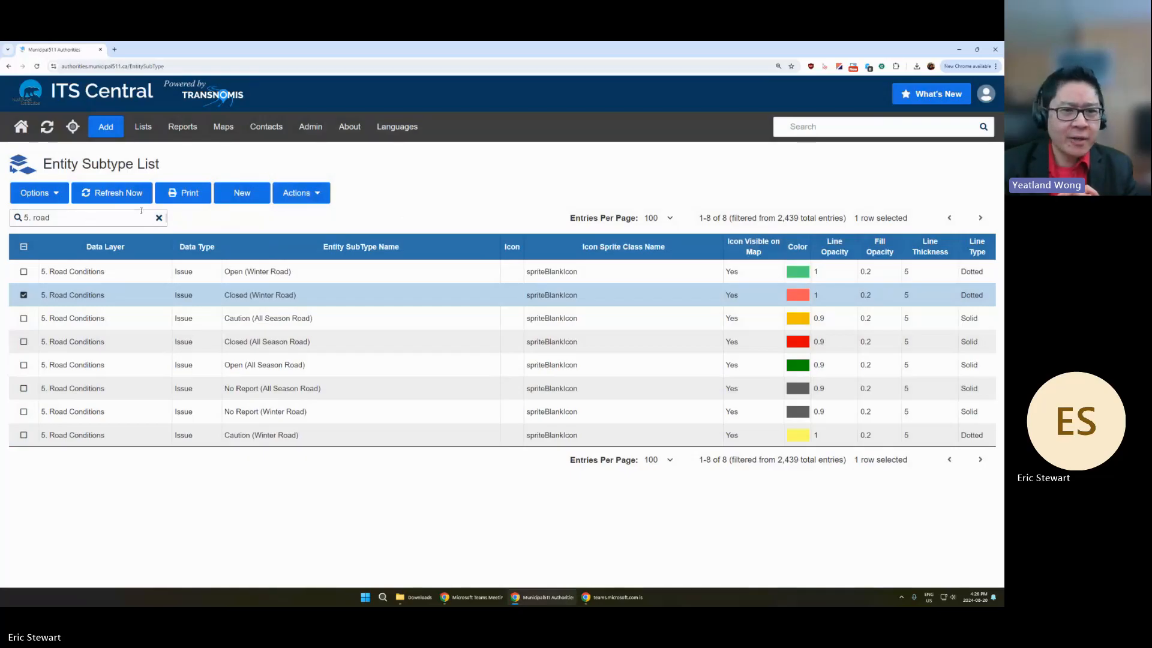
Step: Return to the main map and open the Contact List
left_click(21, 129)
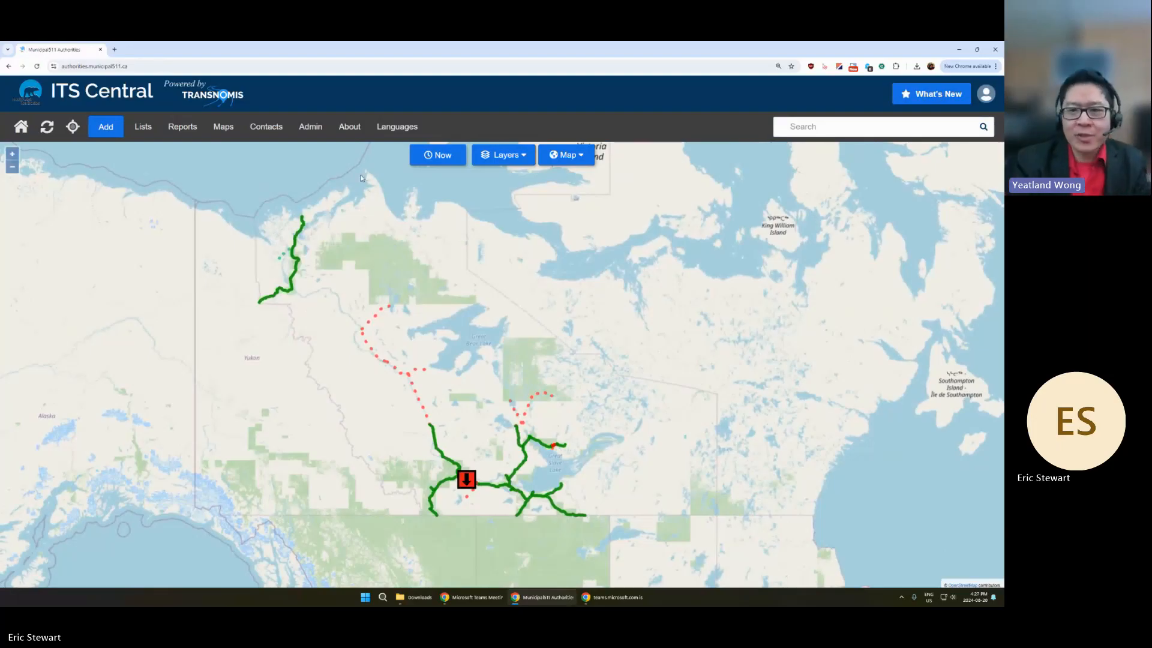
left_click(271, 127)
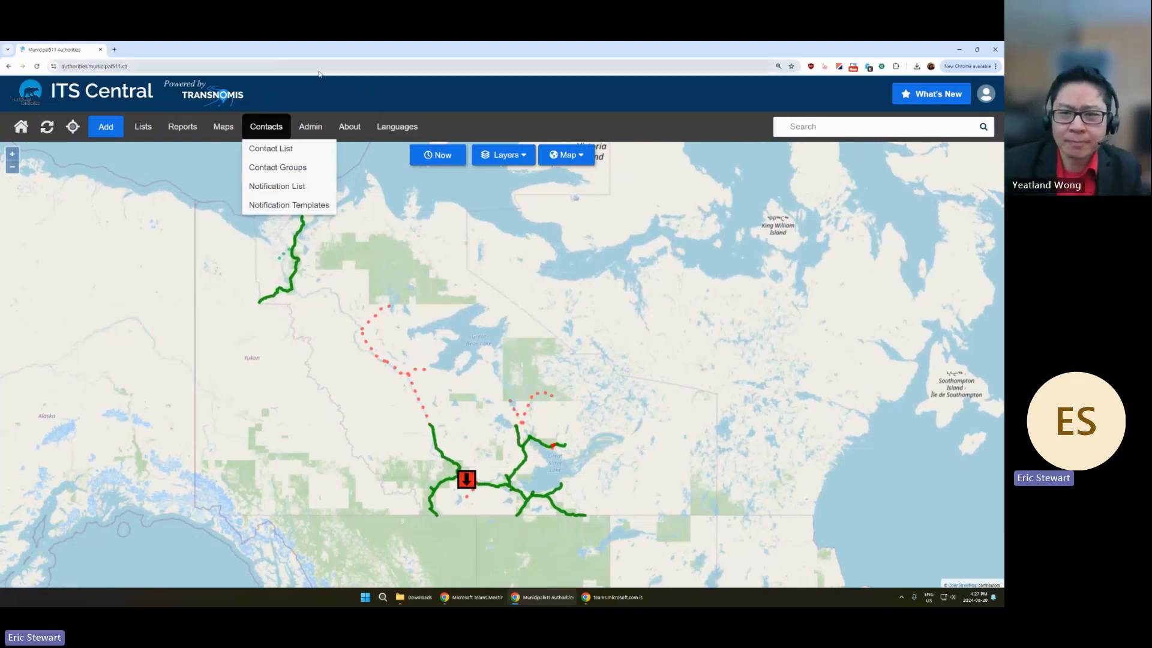
left_click(312, 147)
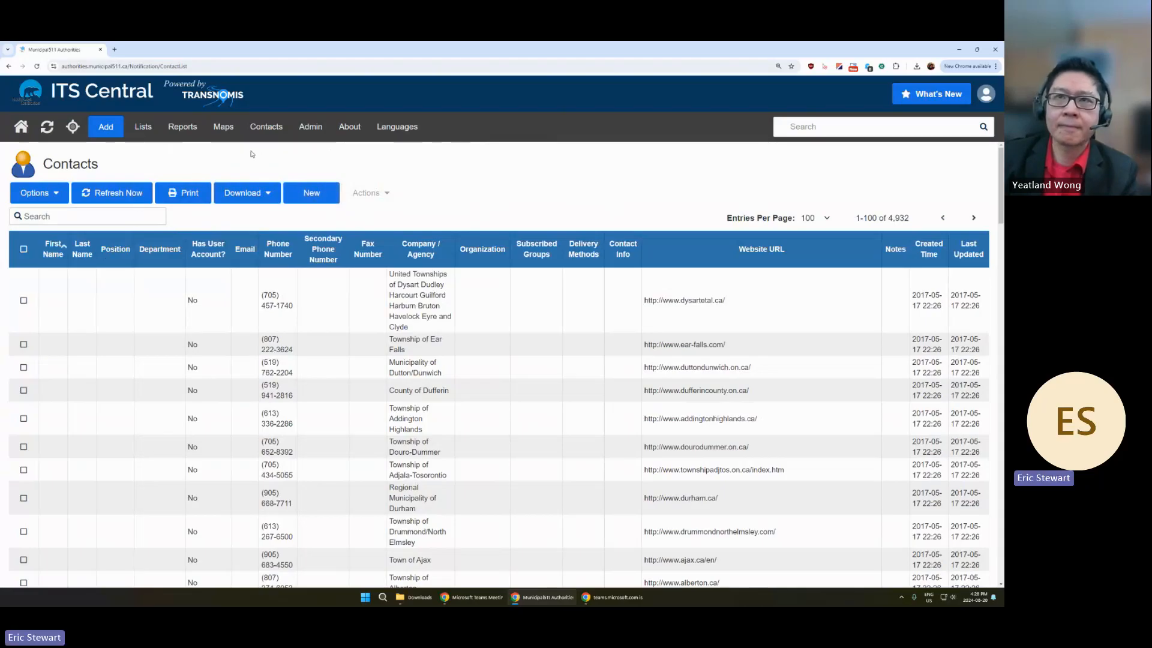
left_click(266, 127)
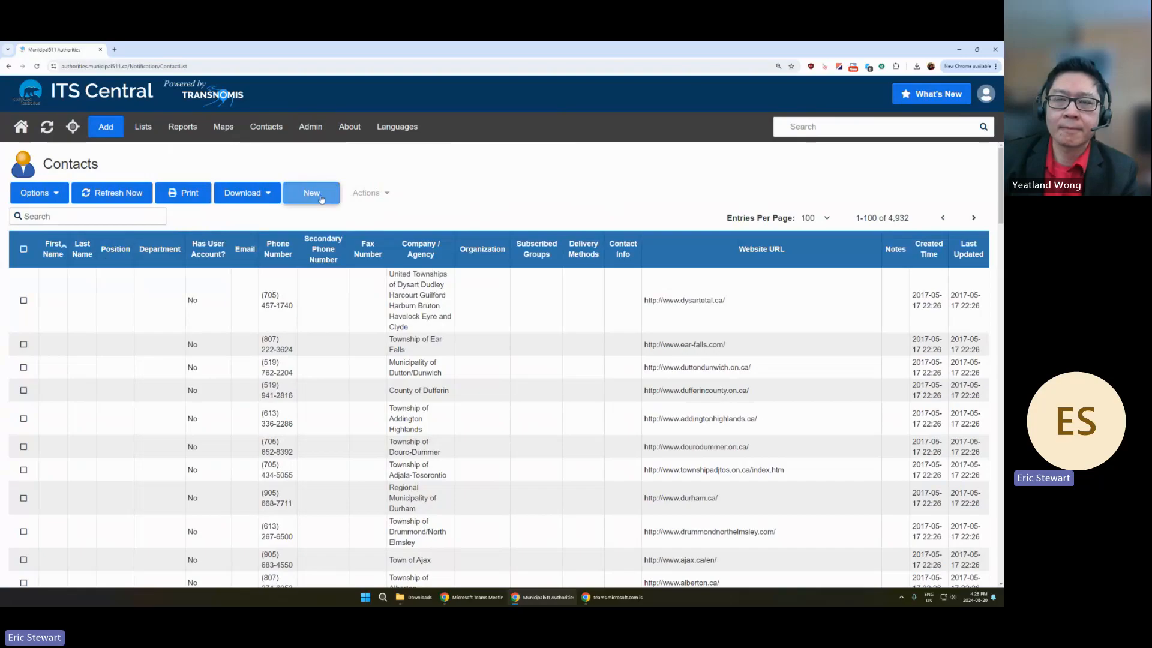
Step: Start a new contact and fill in the first name, last name, company "Ministry" and the contact's e-mail
left_click(322, 198)
left_click(510, 136)
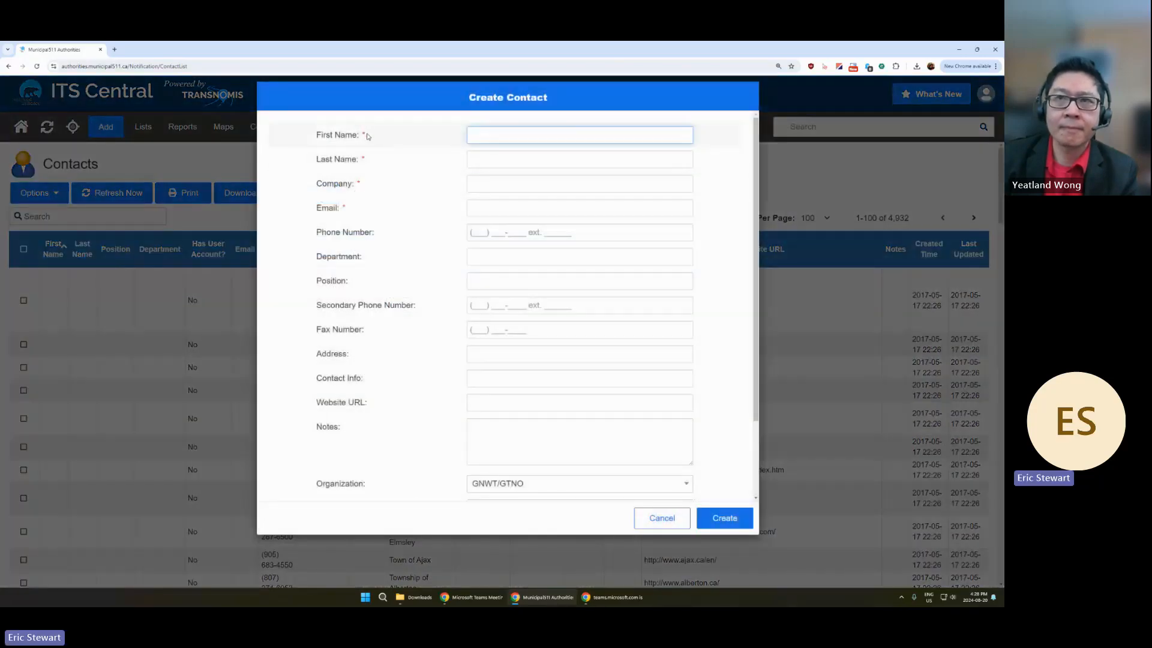
left_click(542, 138)
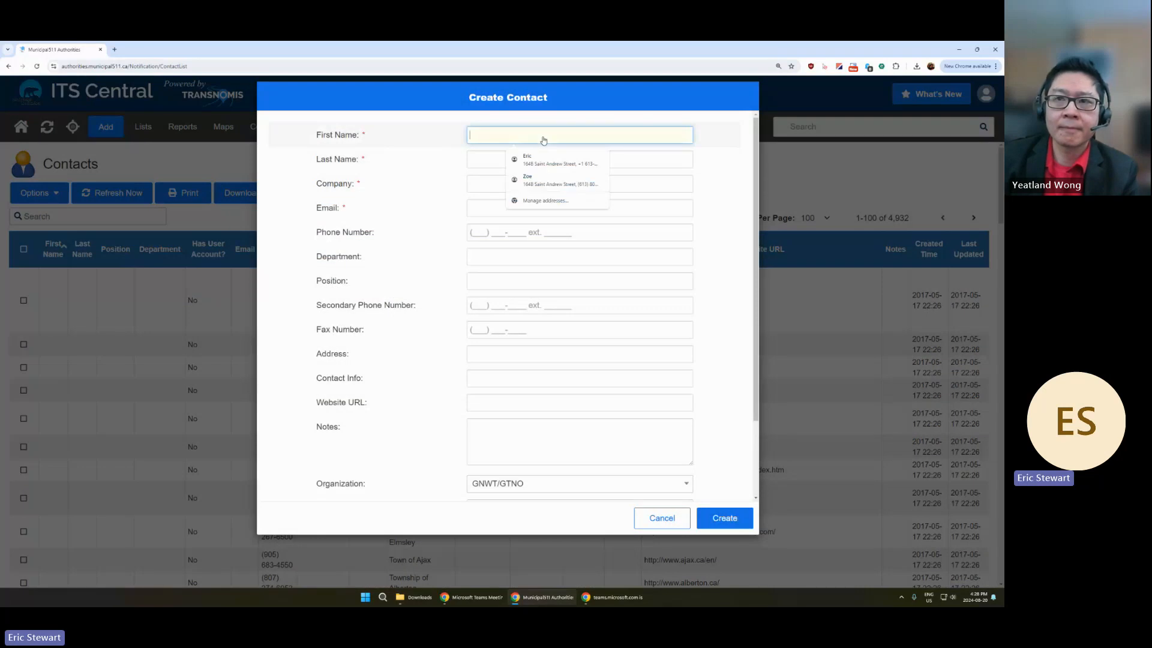
type("Test")
key("Tab")
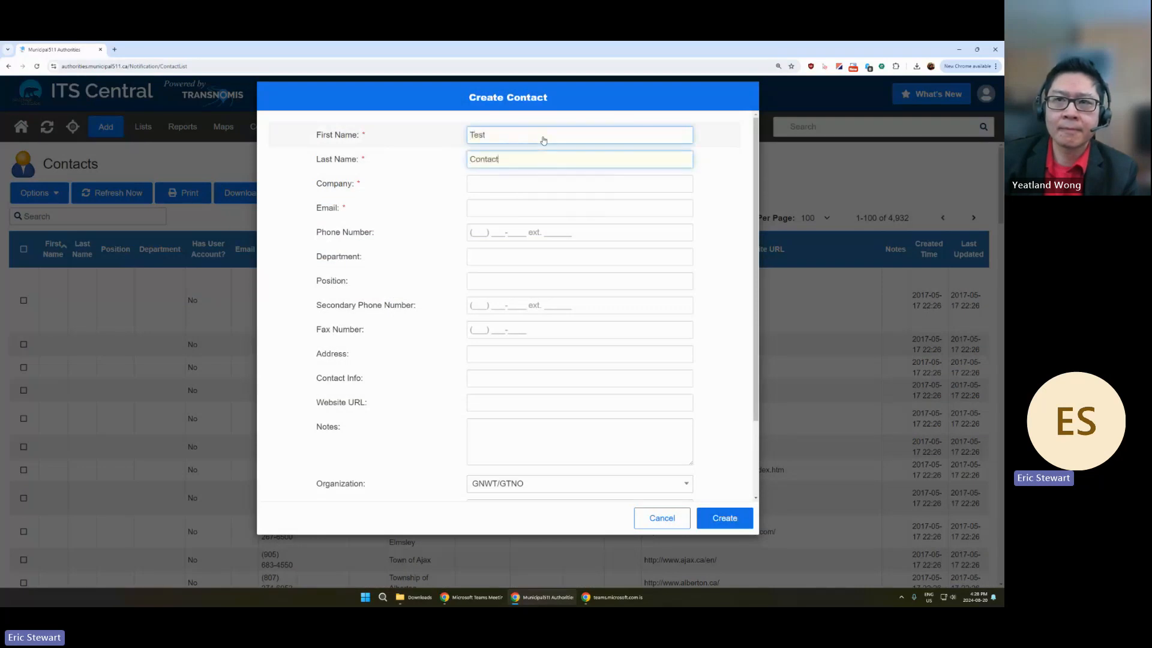
key("Tab")
type("Ministr")
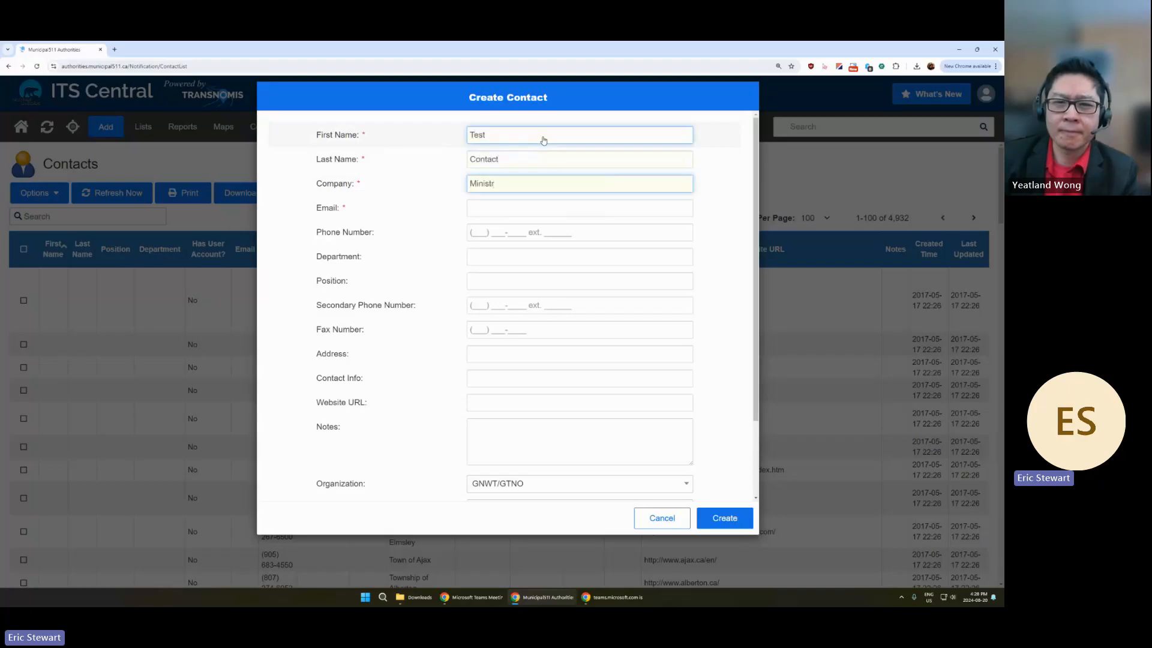
type("yy")
key("Tab")
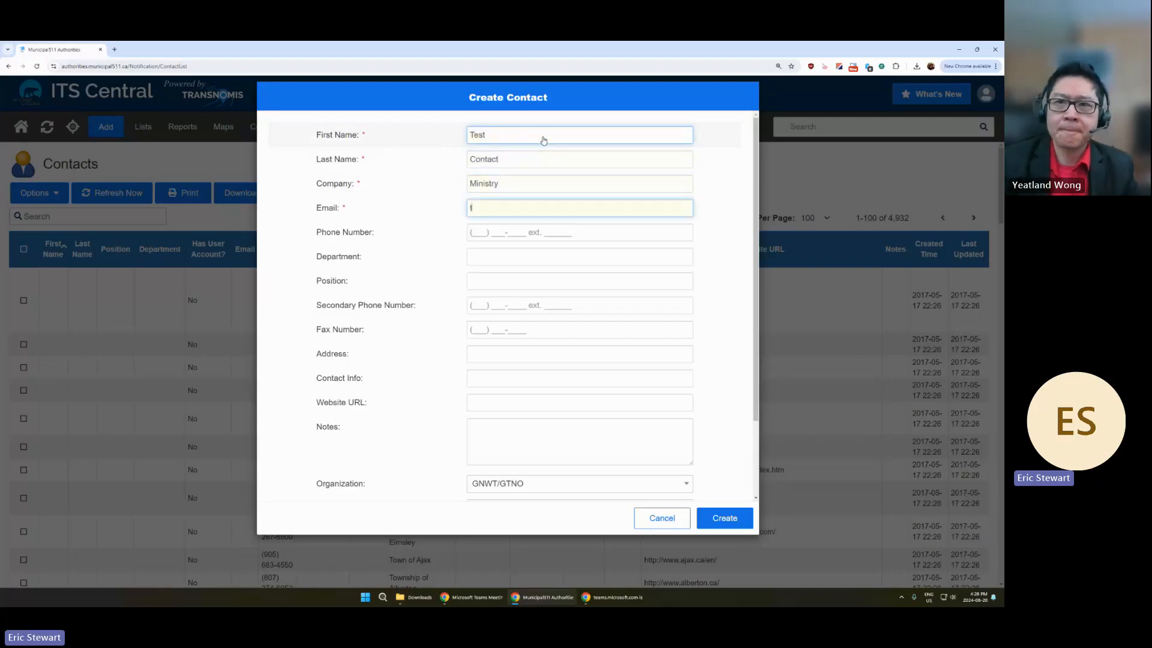
type("test@t")
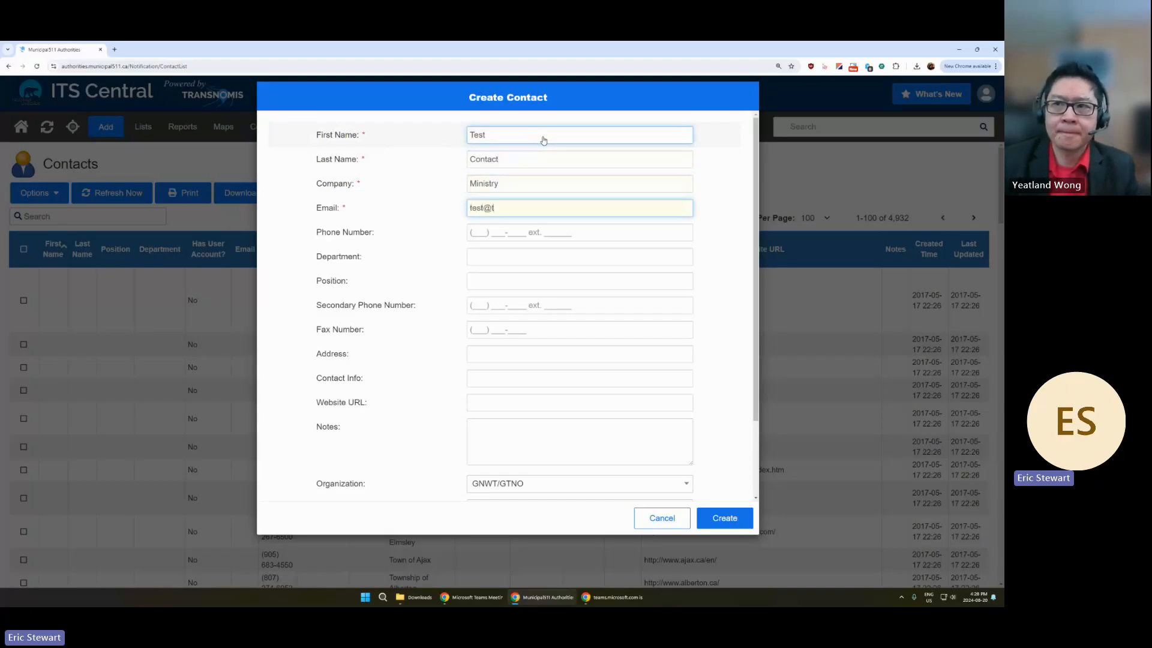
type("est.ca")
left_click(488, 234)
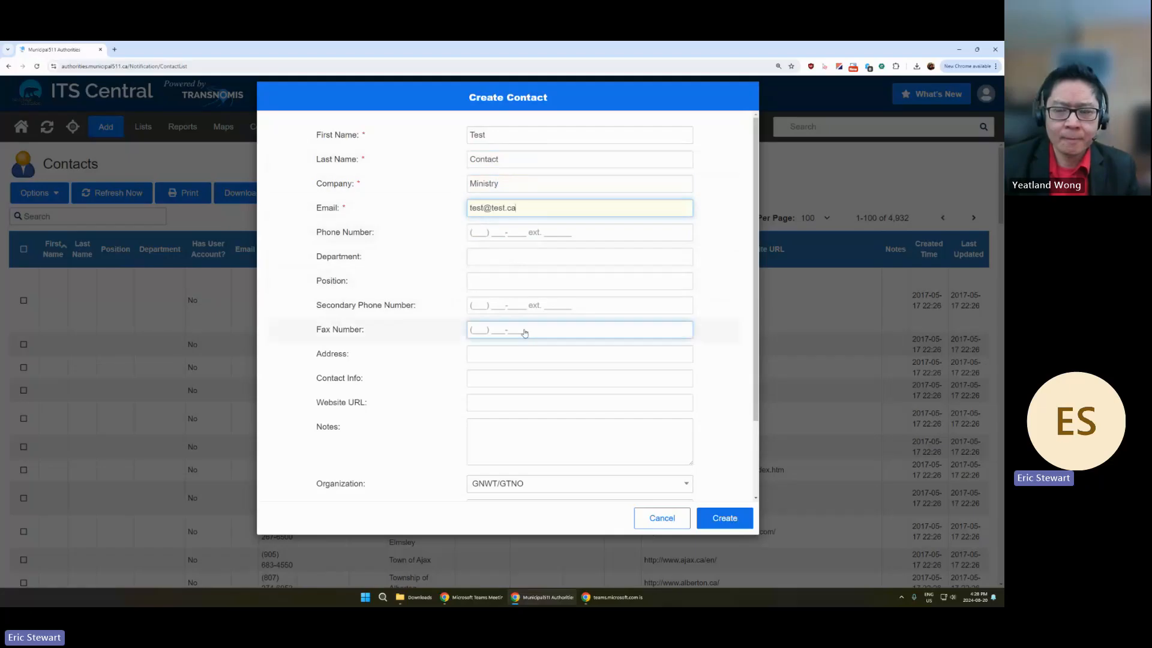
Step: Assign the new contact to the Communications group and review the other contact fields
scroll(507, 310, "down", 1)
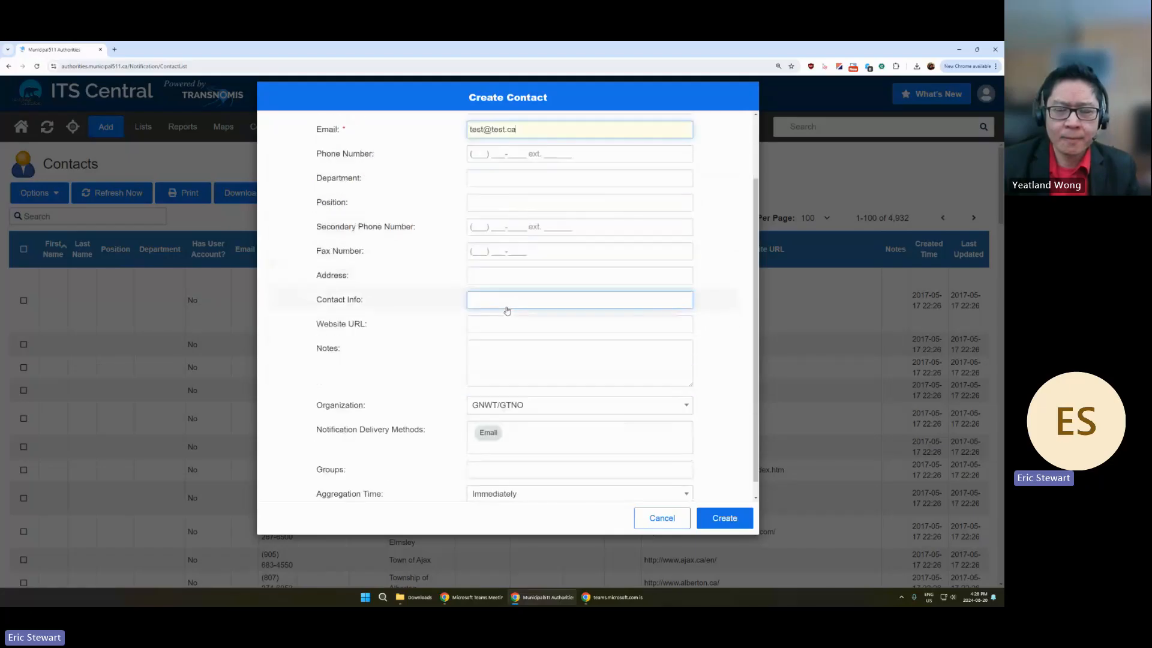
scroll(373, 306, "down", 1)
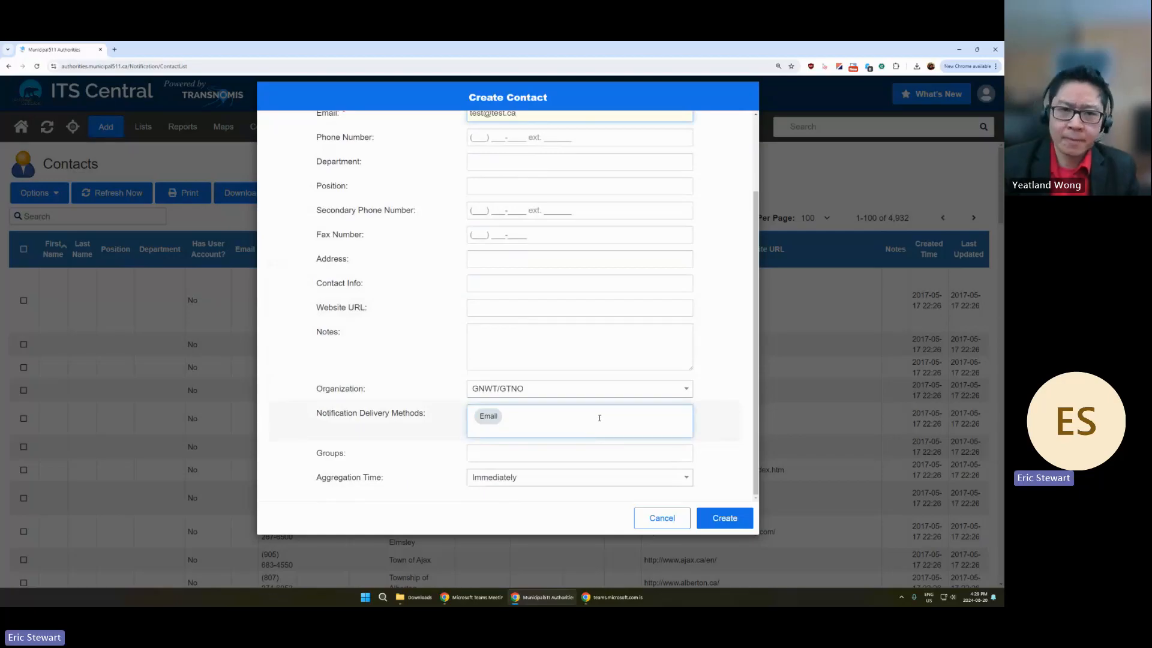
left_click(501, 459)
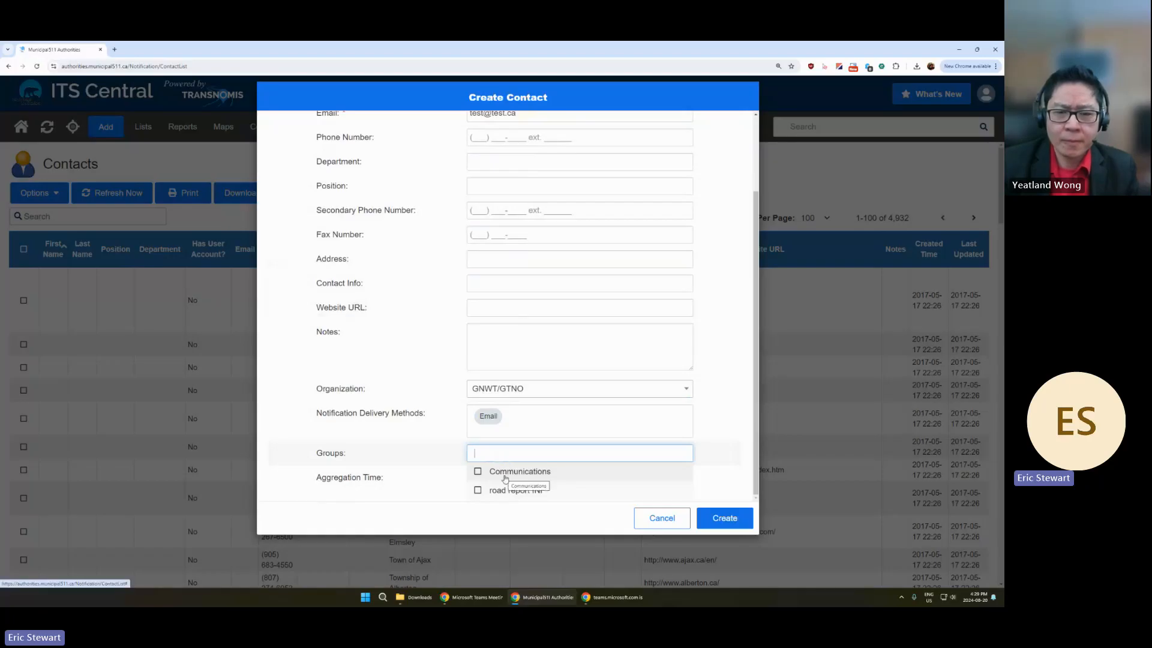
left_click(505, 477)
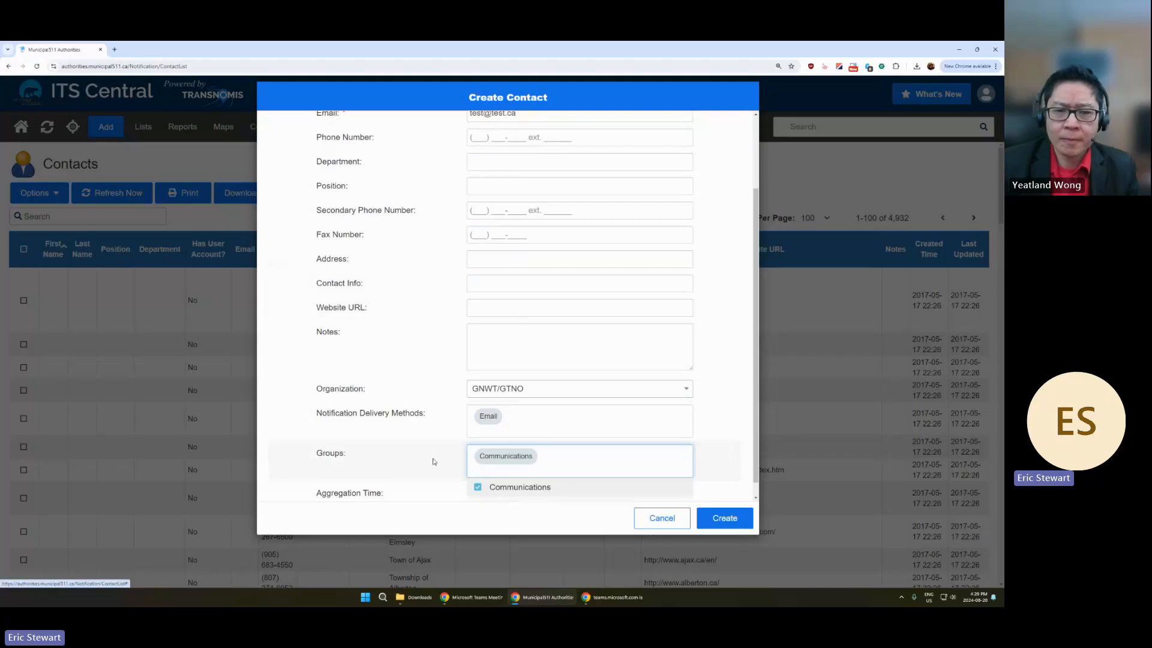
scroll(447, 454, "up", 2)
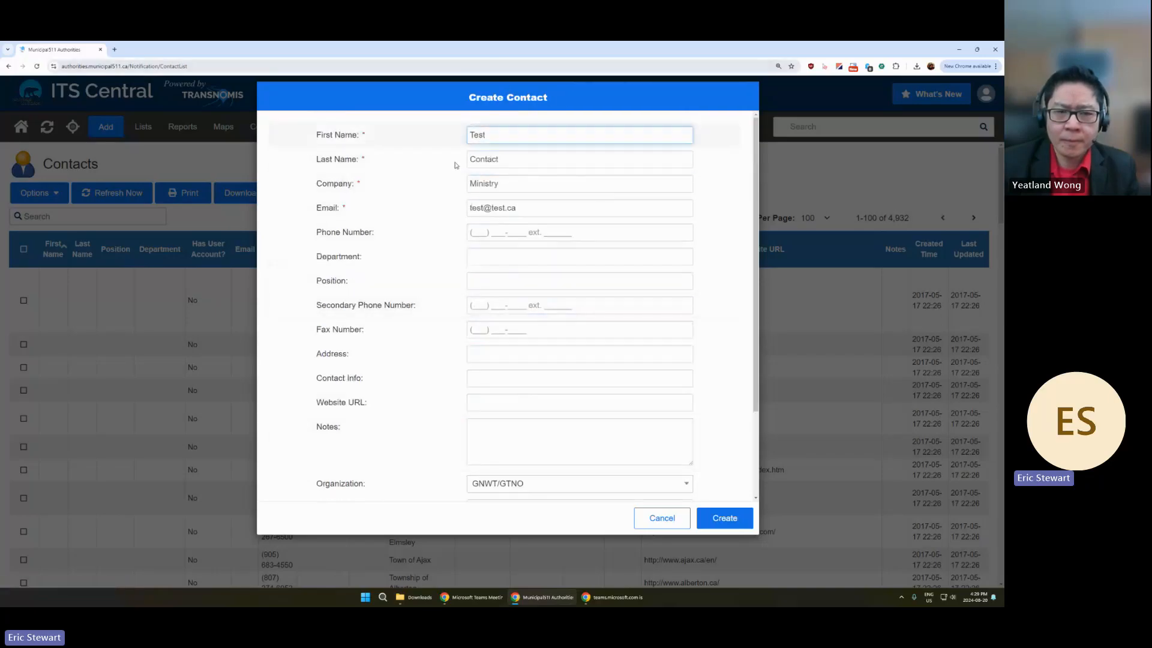
scroll(461, 279, "down", 2)
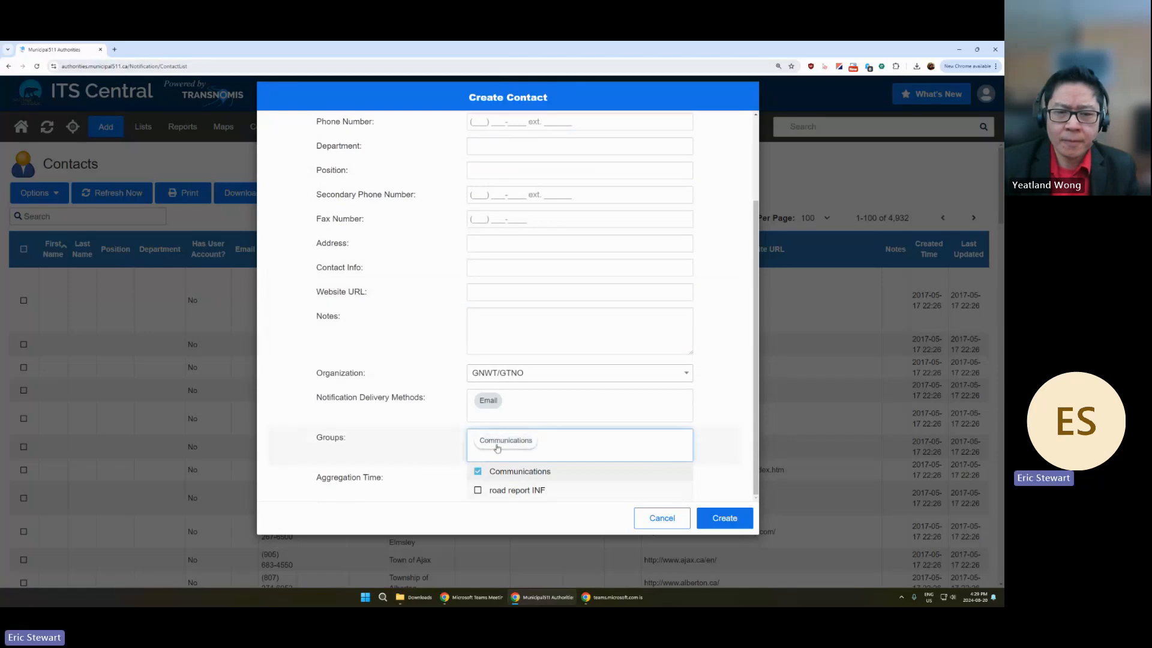
left_click(360, 444)
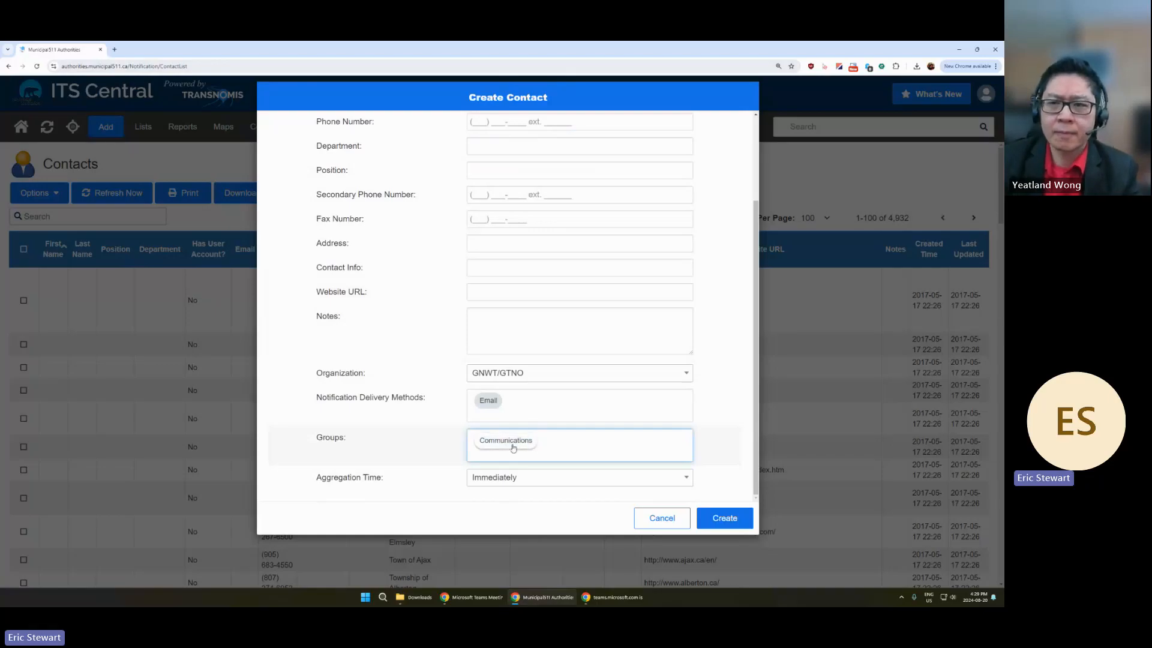
Step: Look through the aggregation time options for the new contact and keep Immediately
scroll(516, 448, "up", 2)
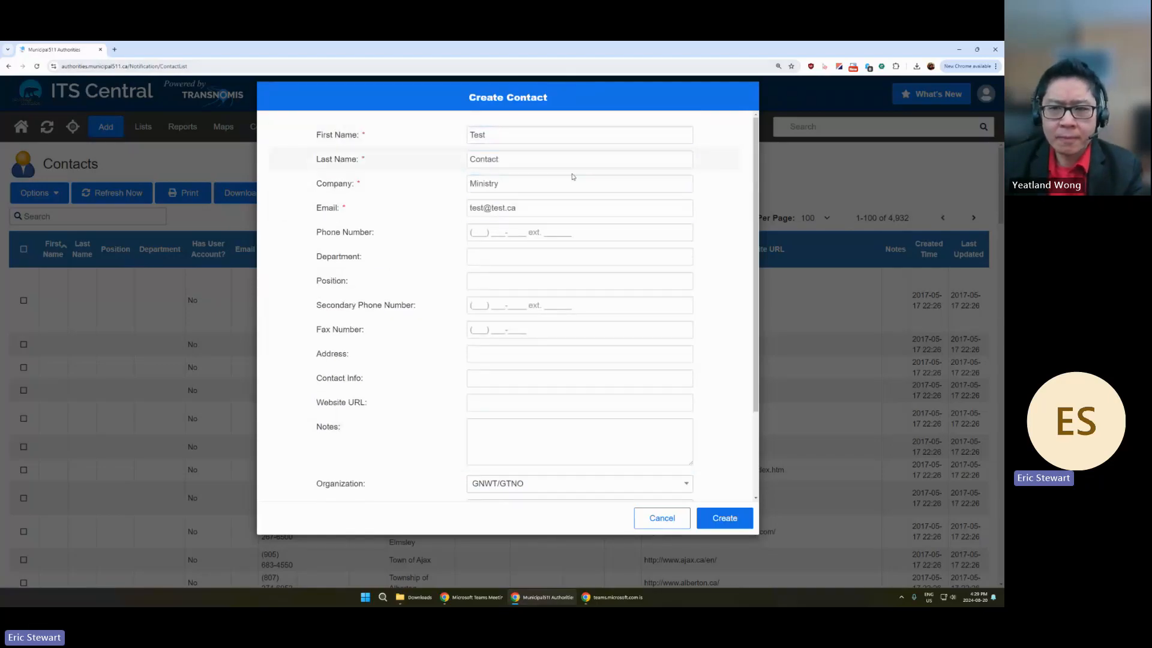
scroll(549, 262, "down", 2)
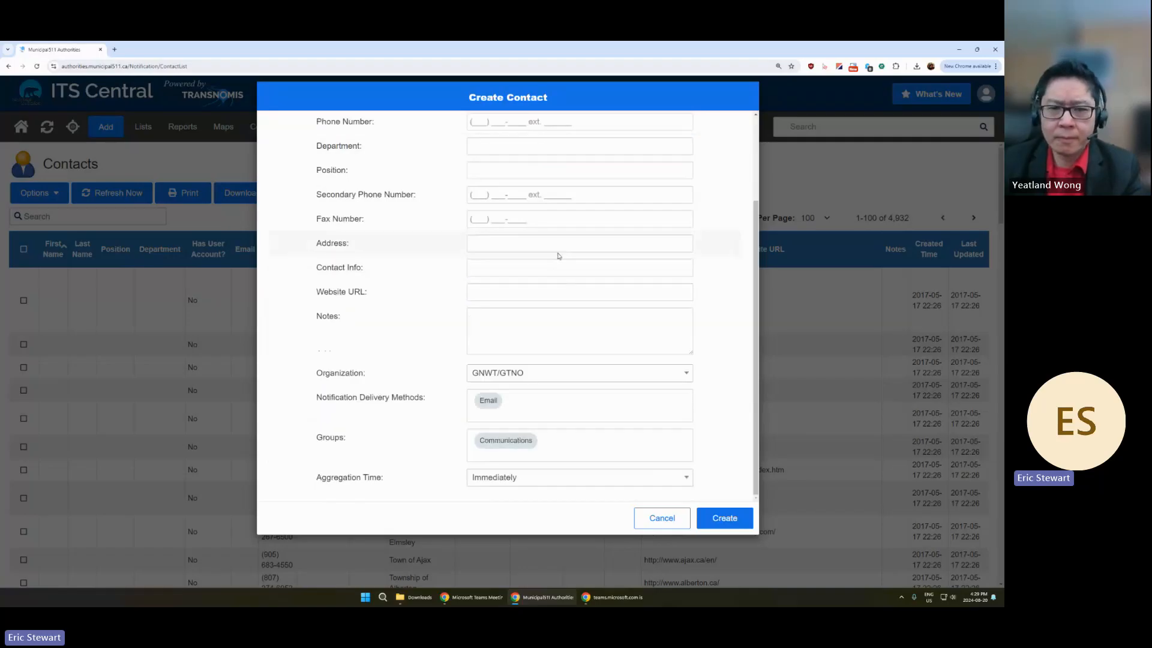
left_click(544, 481)
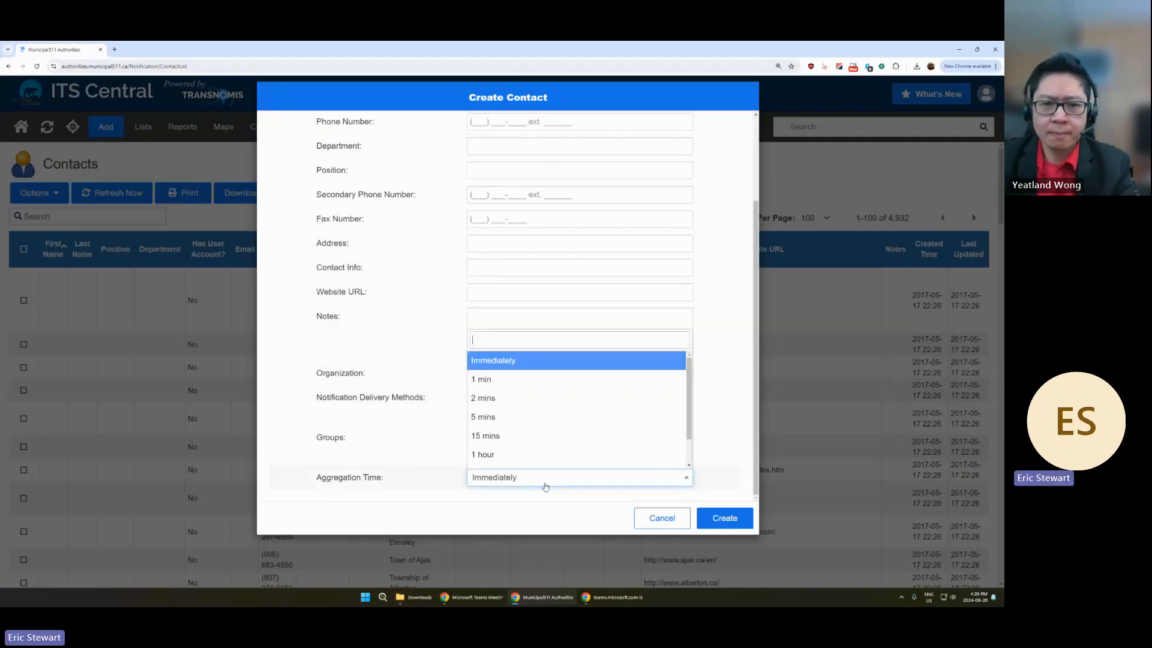
scroll(545, 460, "down", 2)
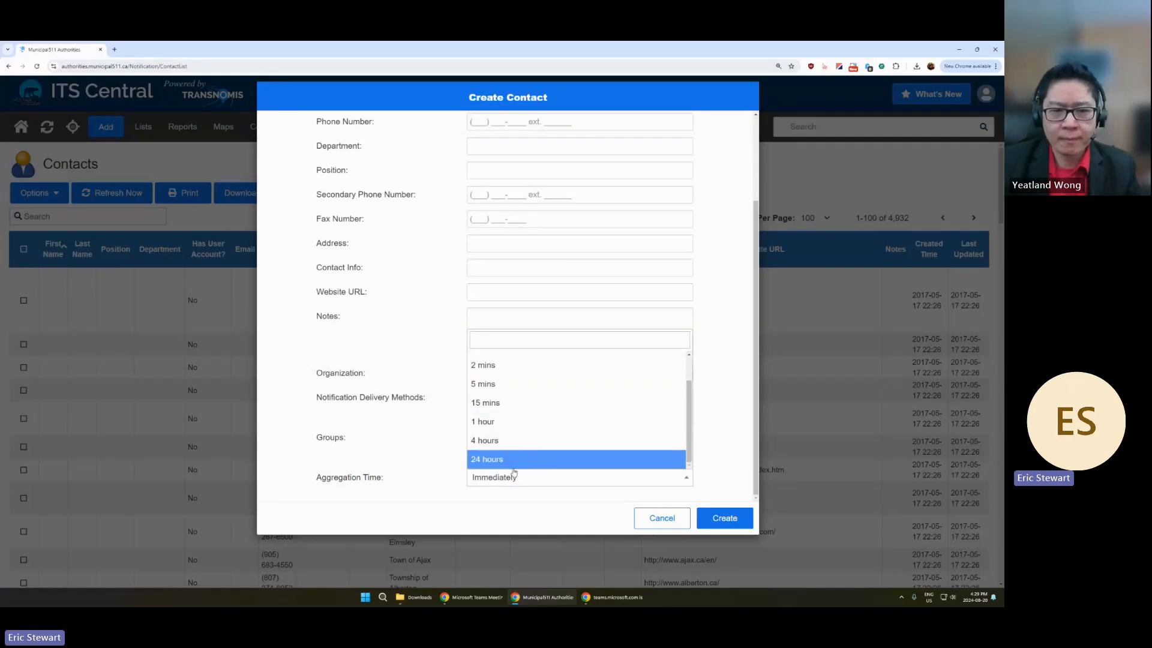
scroll(498, 444, "up", 2)
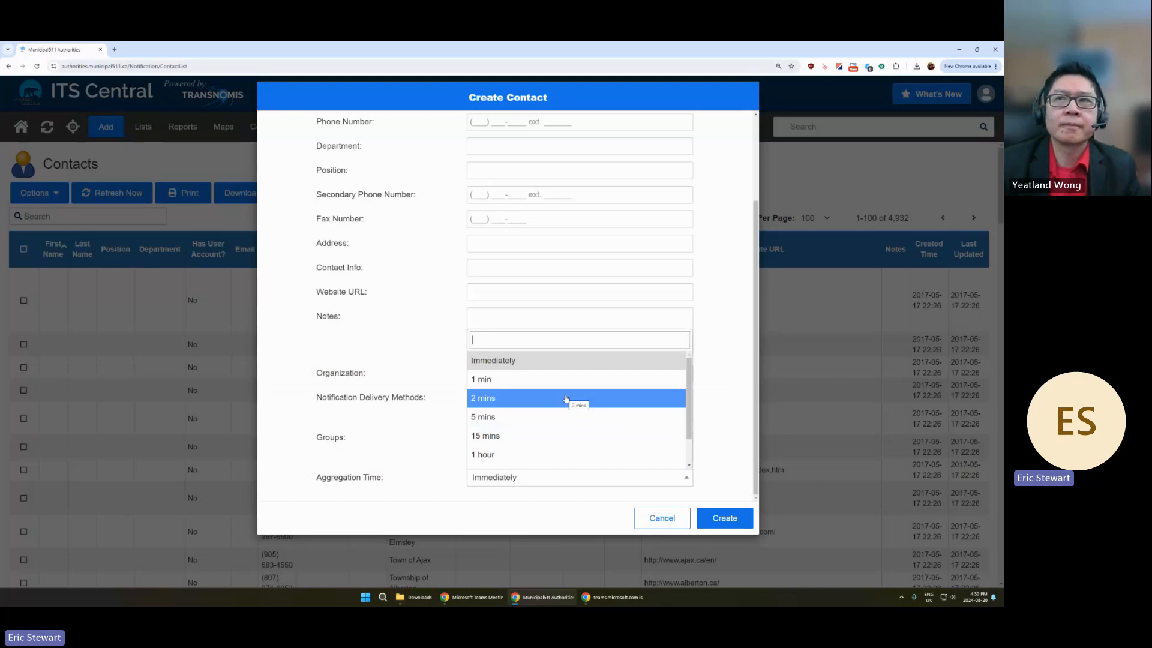
scroll(534, 422, "down", 1)
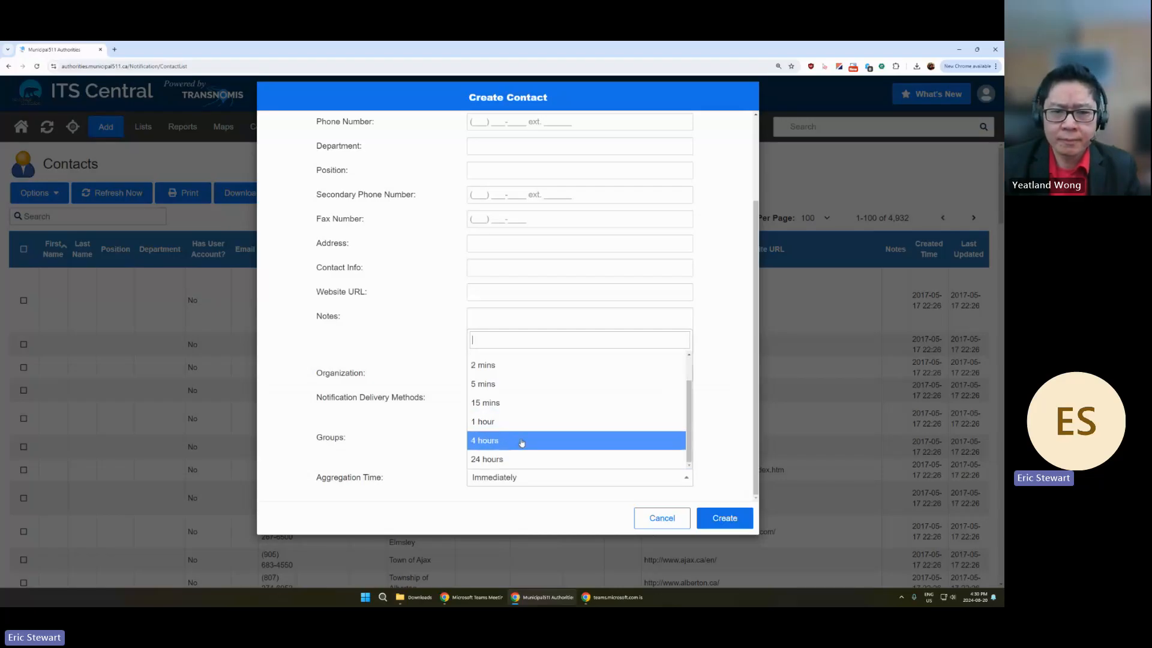
scroll(576, 369, "up", 2)
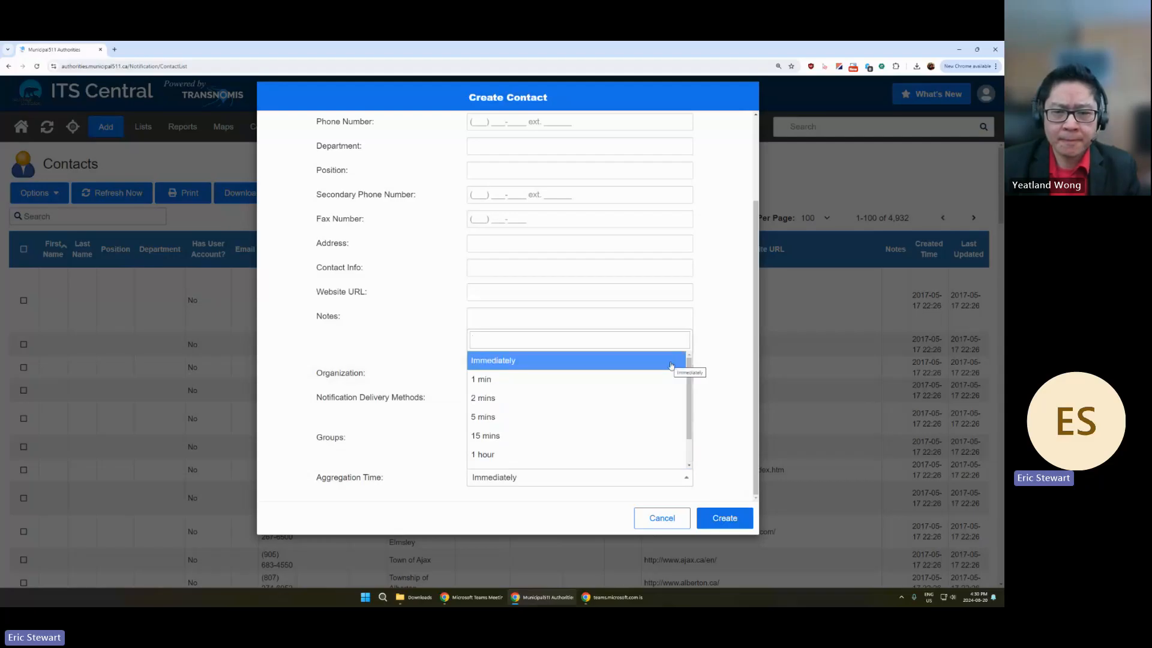
left_click(639, 363)
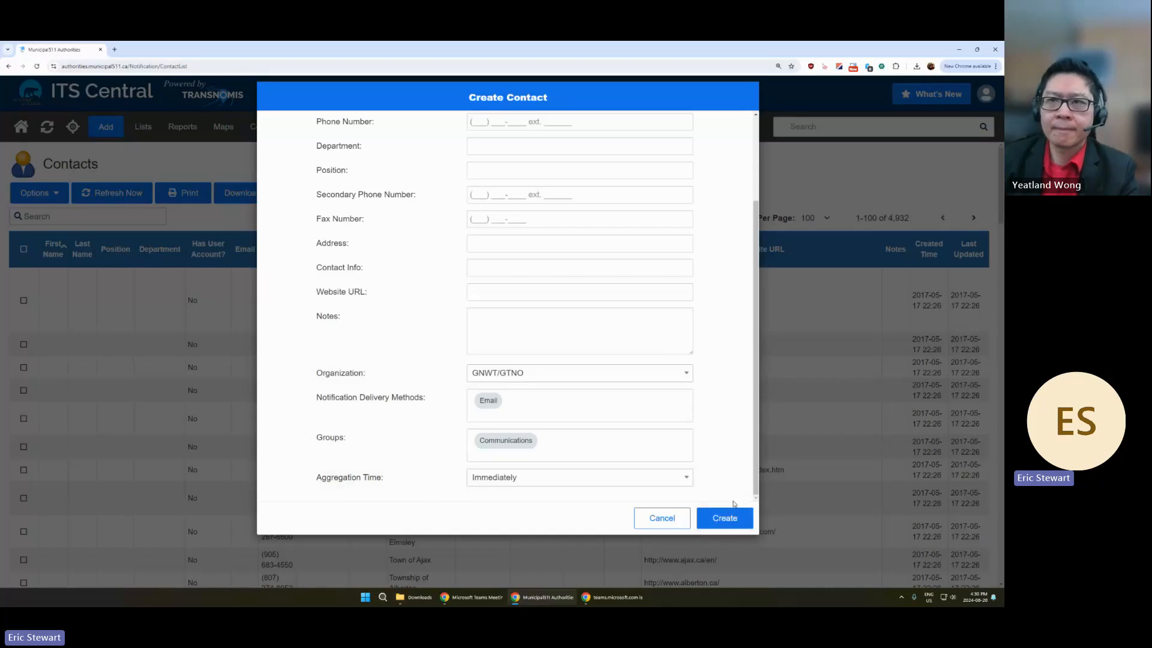
Step: Look over the completed contact form and close it without creating the contact
scroll(716, 497, "up", 3)
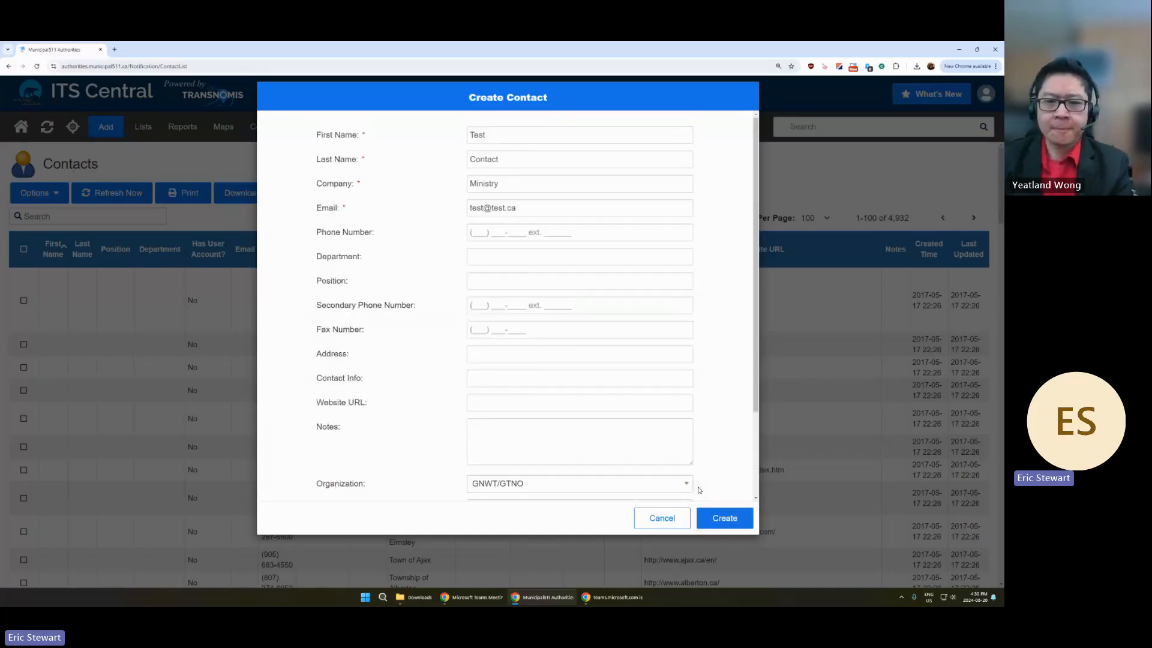
scroll(717, 354, "down", 2)
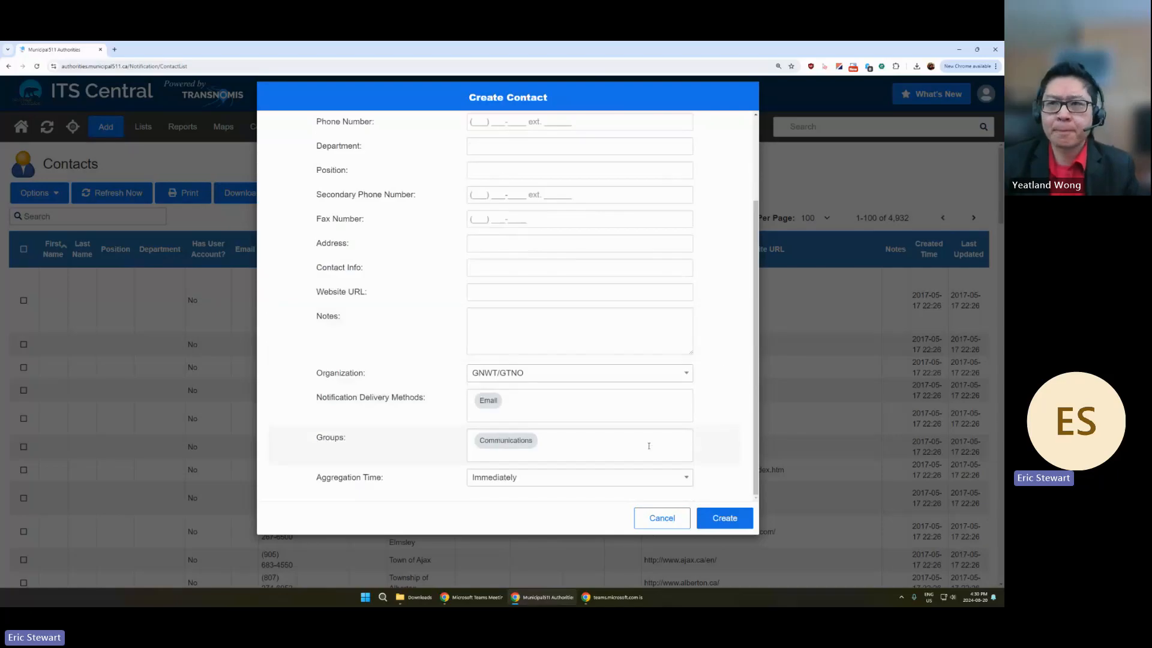
left_click(663, 519)
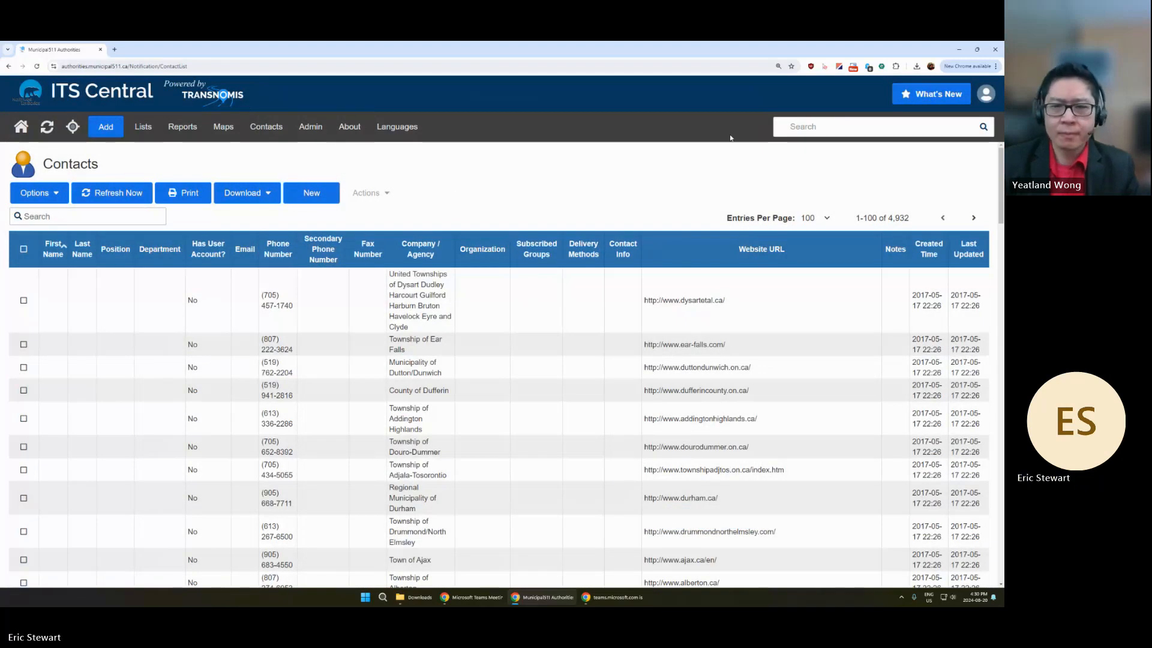
Step: Open Contact Groups and start a new contact group under the GNWT/GTNO organization
left_click(269, 133)
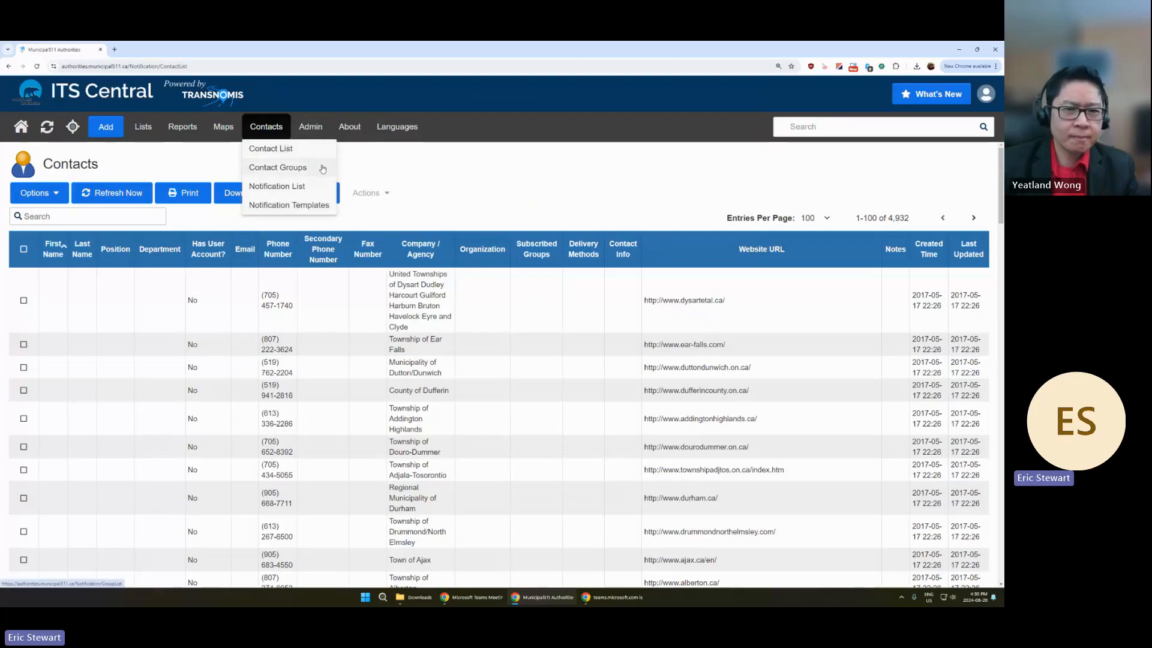
left_click(312, 170)
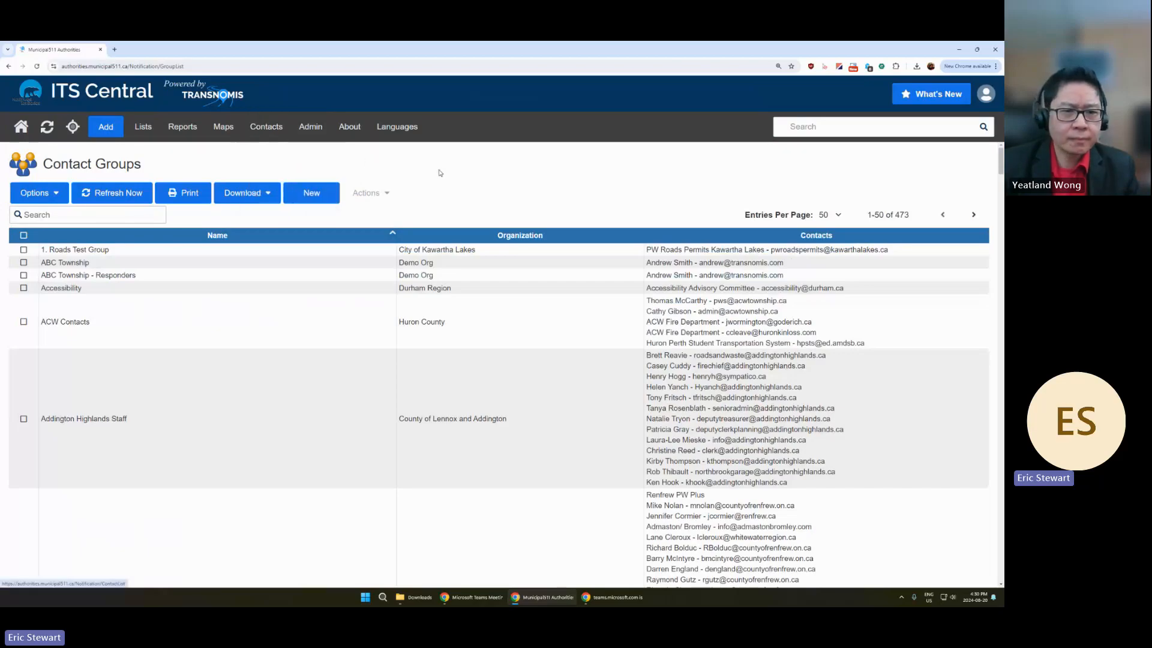
left_click(312, 192)
left_click(532, 129)
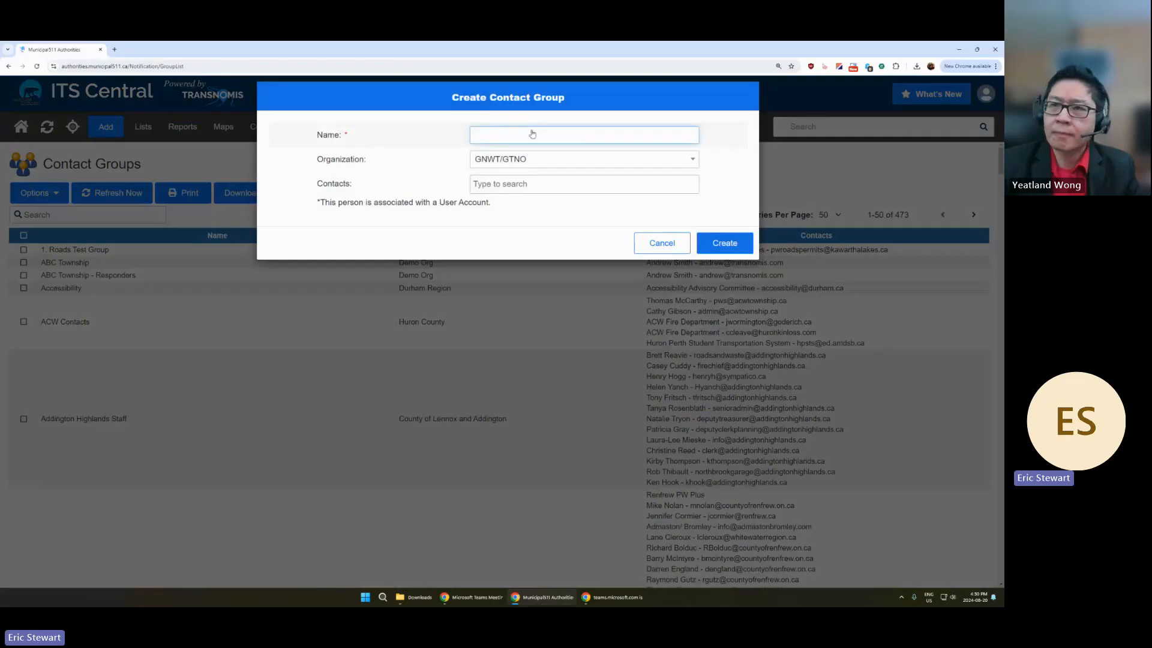
Step: Add one external contact and two contacts with user accounts to the new group, and discard the group without creating it
left_click(524, 186)
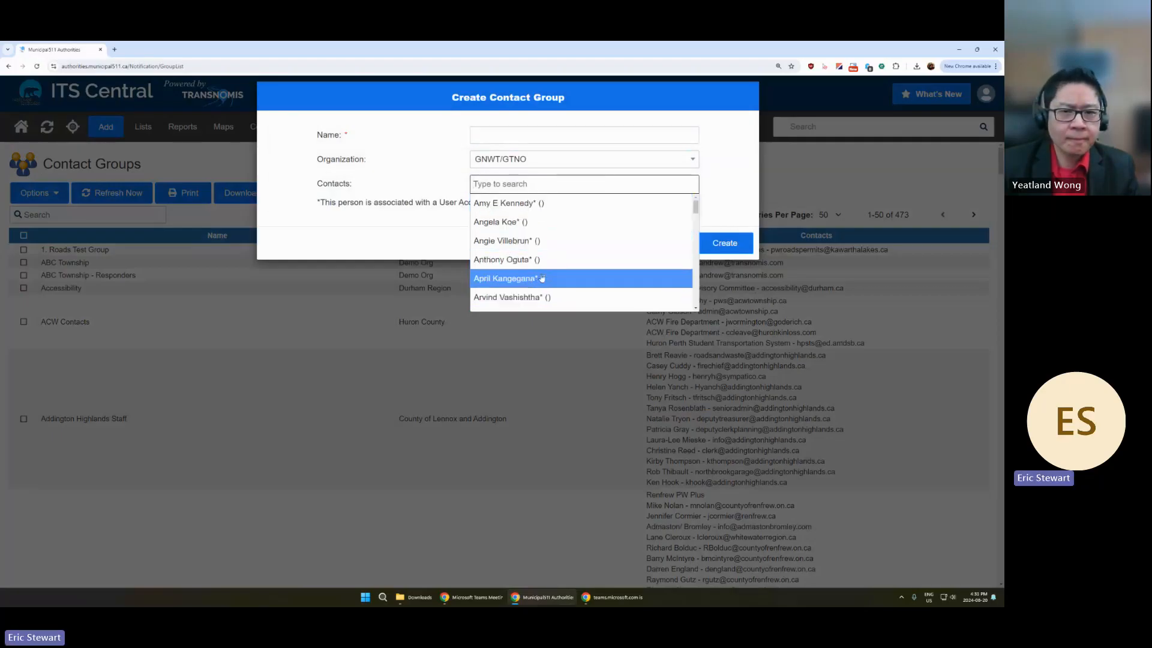
scroll(549, 288, "down", 3)
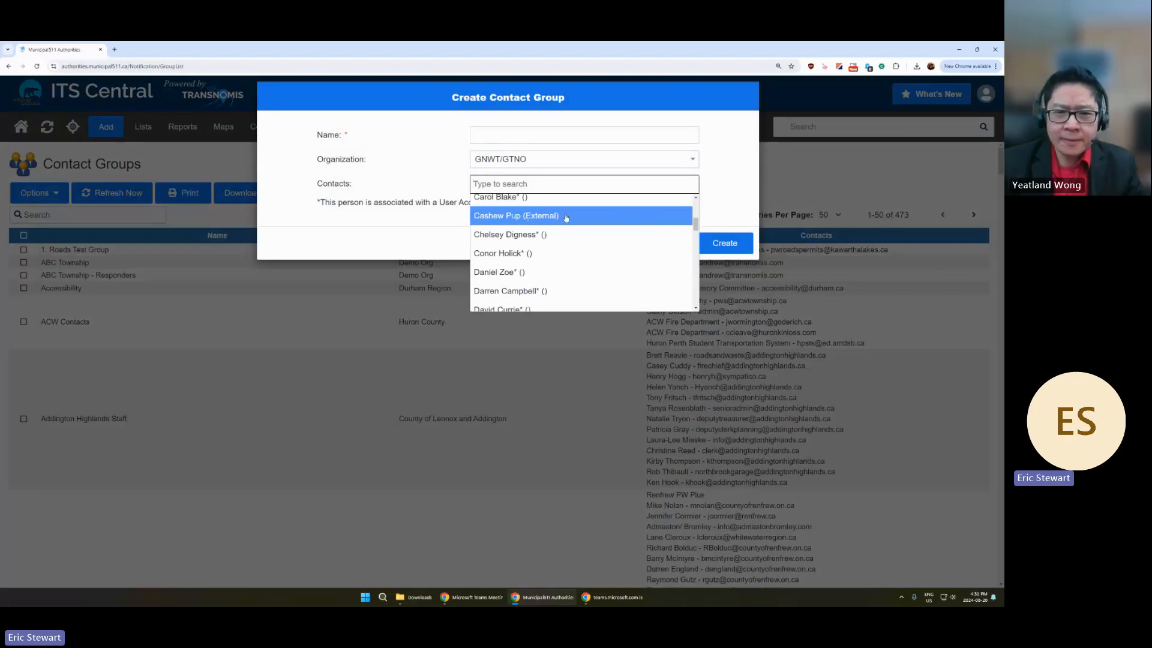
left_click(545, 220)
left_click(595, 183)
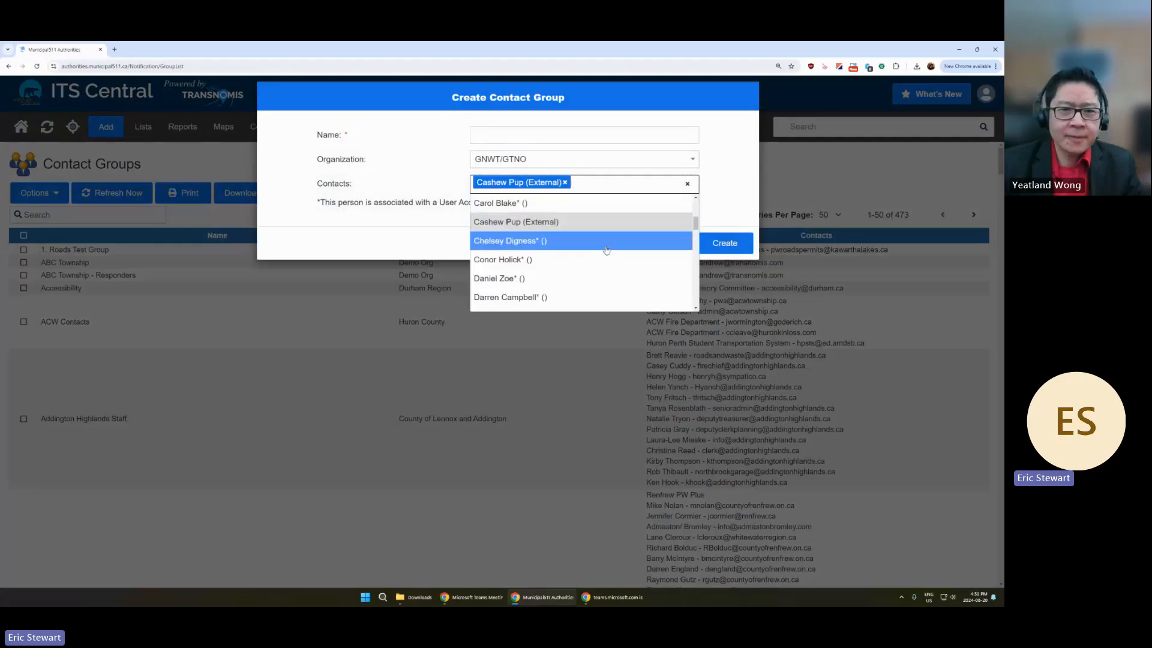
left_click(521, 259)
left_click(655, 183)
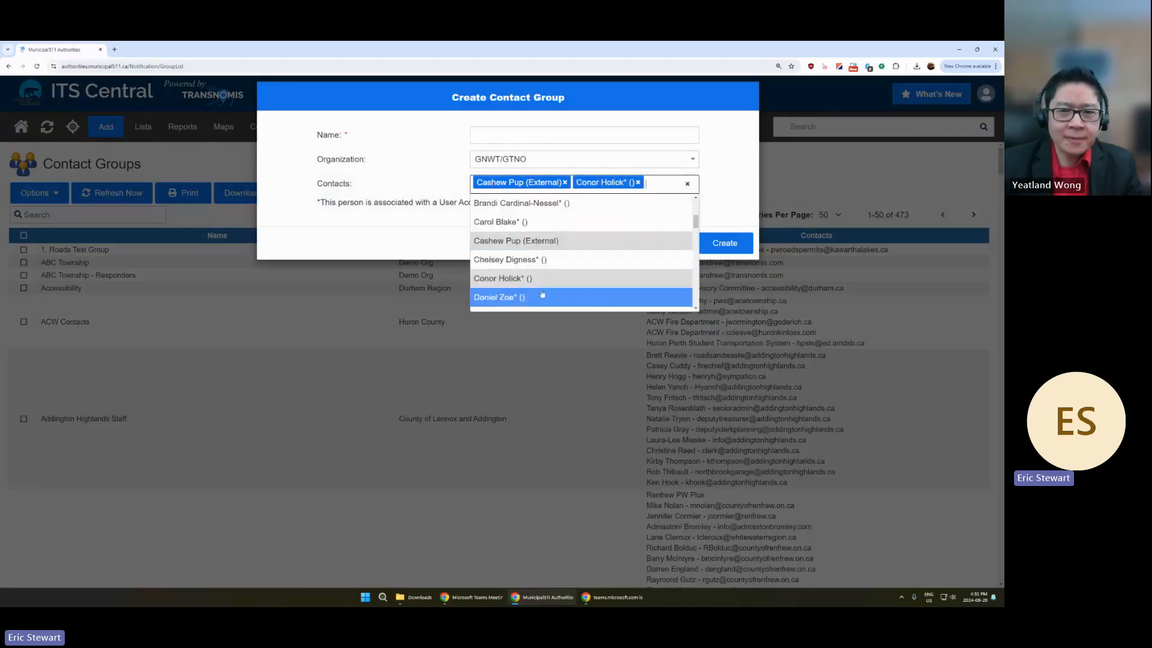
left_click(528, 296)
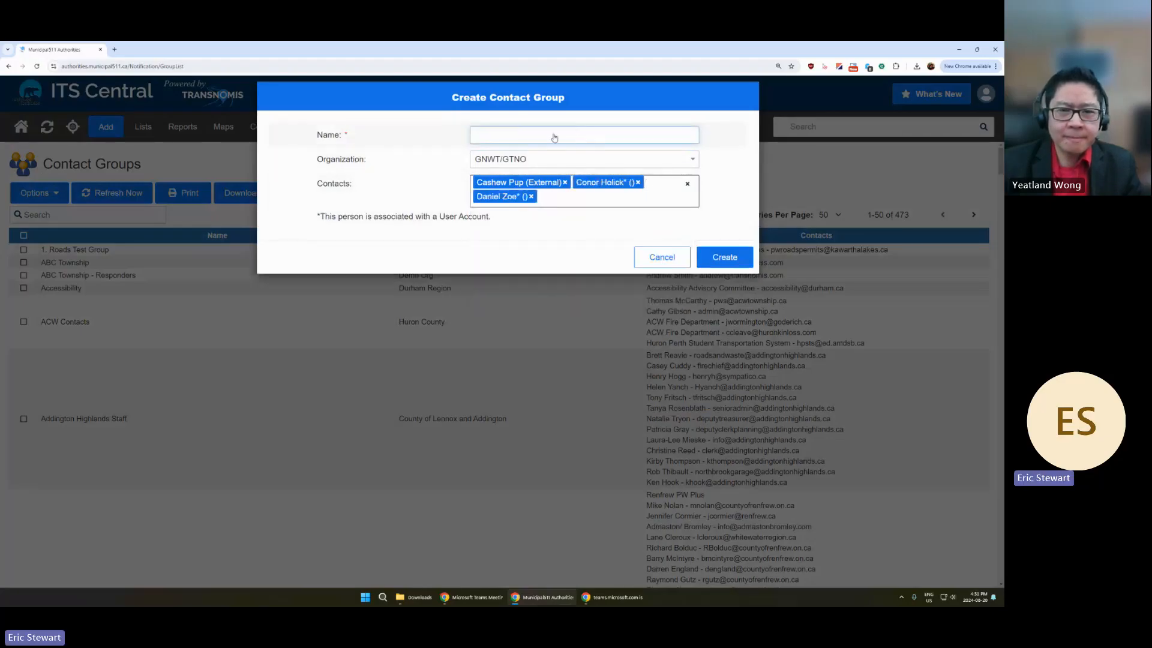
left_click(519, 137)
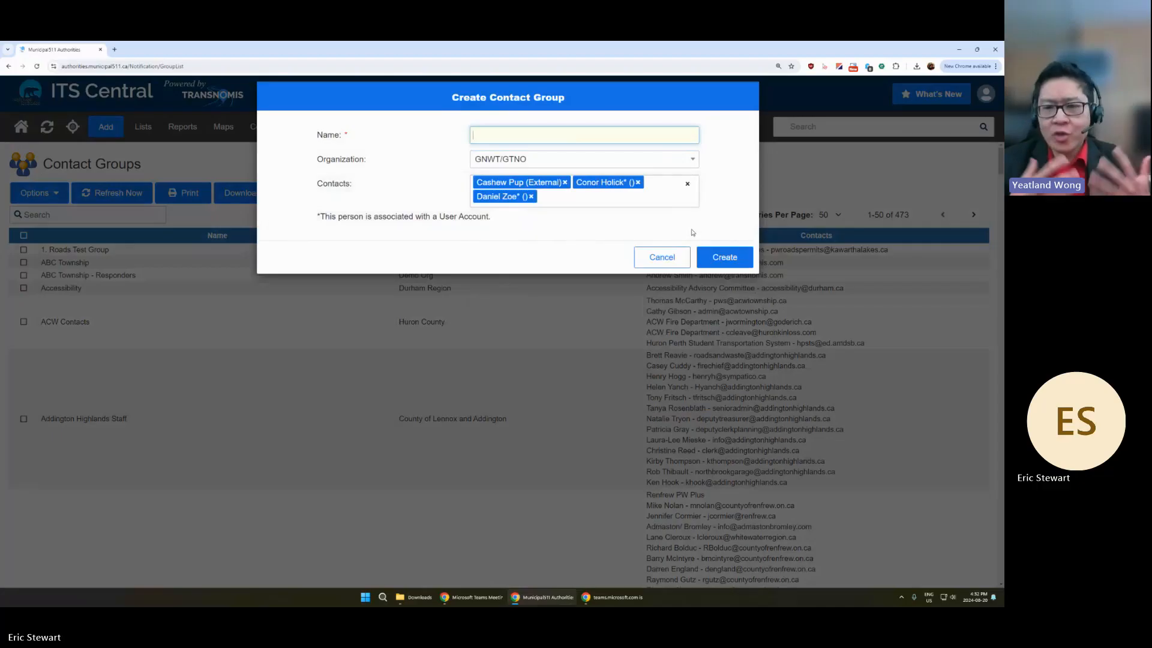
left_click(671, 262)
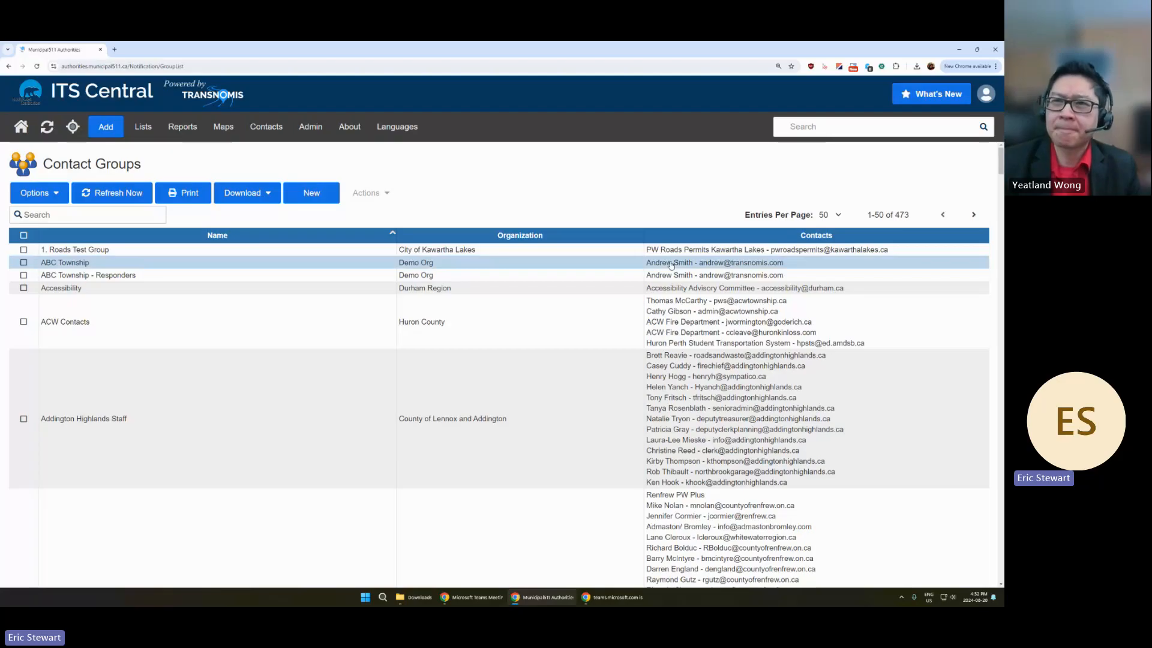
Step: Revisit the Contact List and go back to Contact Groups
left_click(266, 127)
left_click(291, 152)
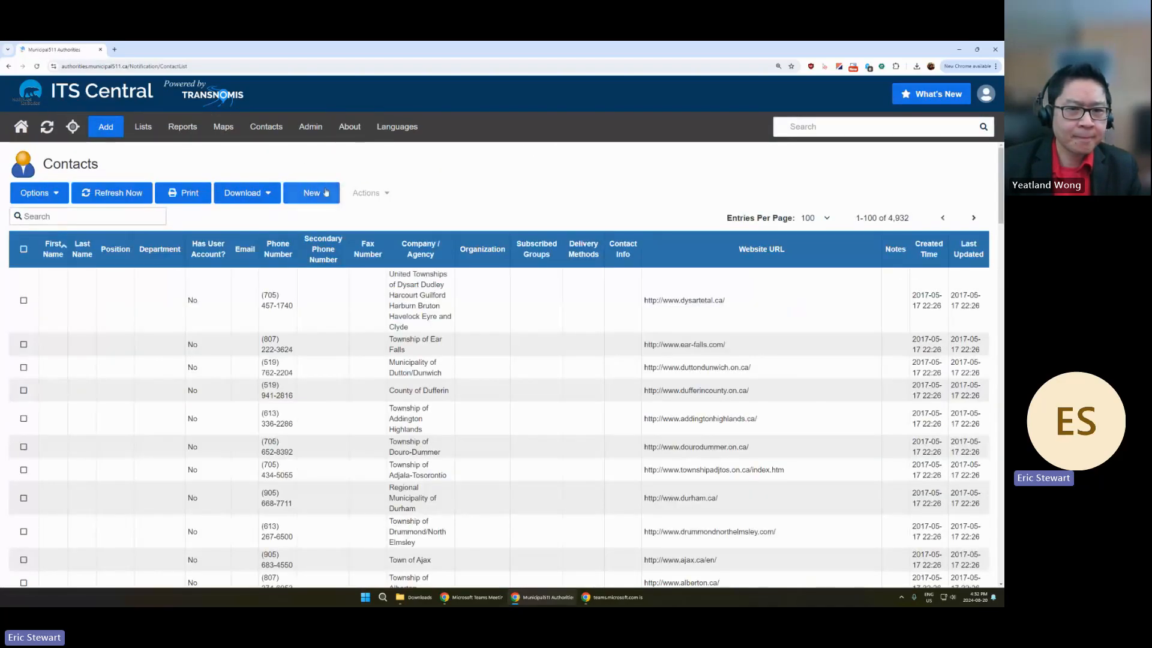
left_click(252, 134)
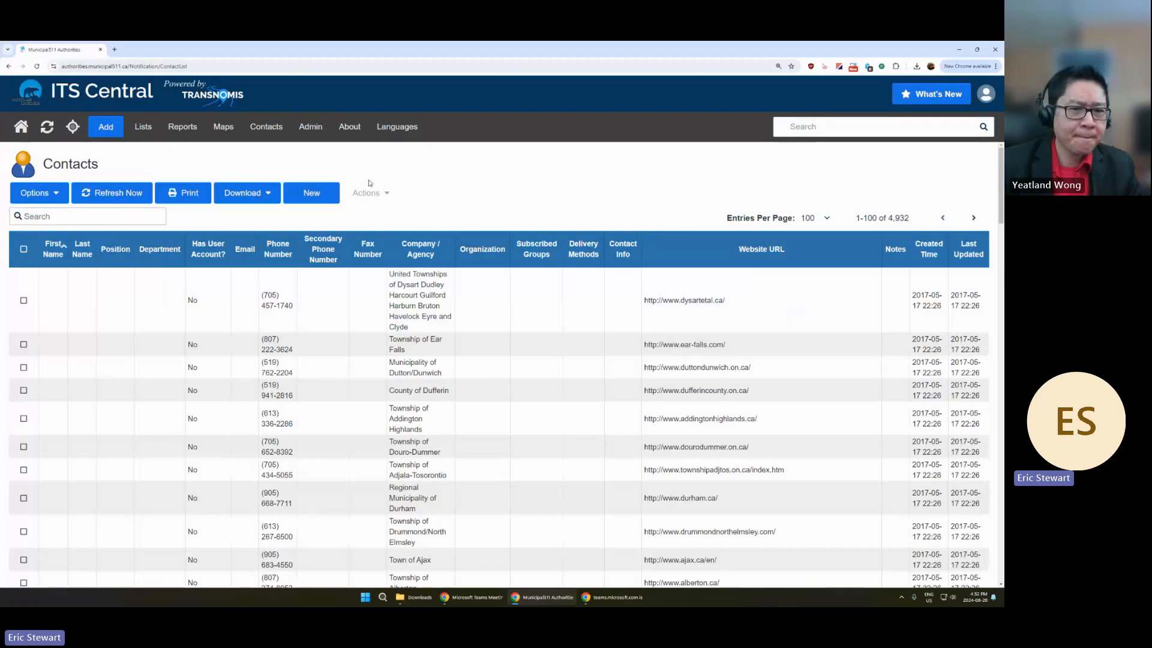
left_click(316, 128)
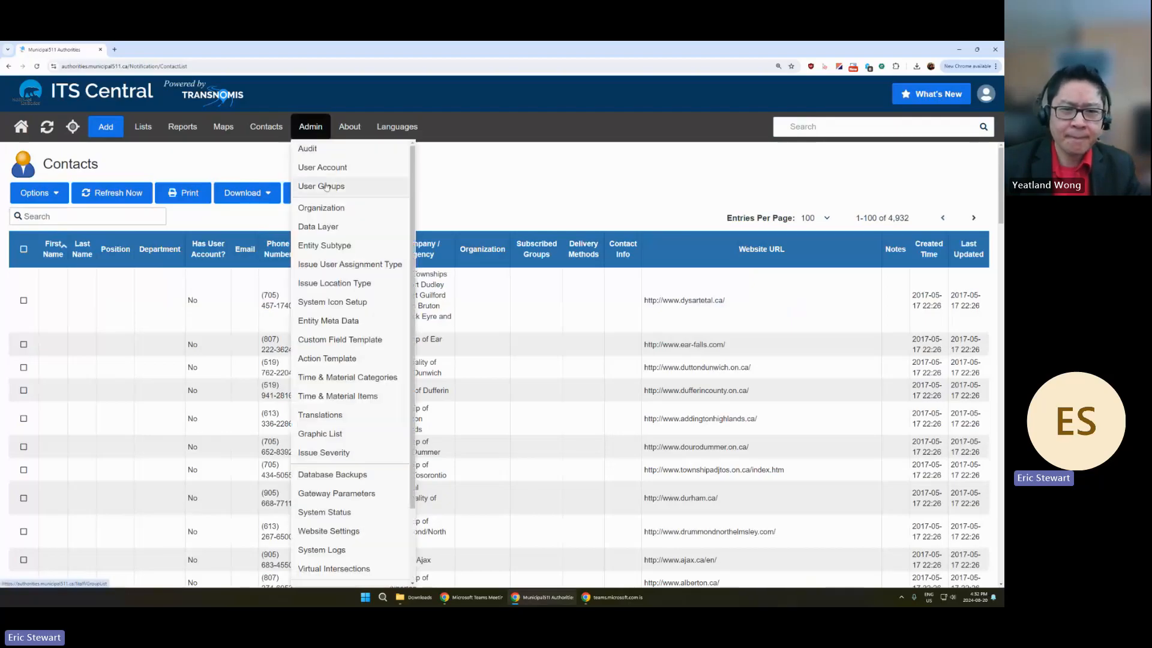
left_click(284, 124)
left_click(310, 172)
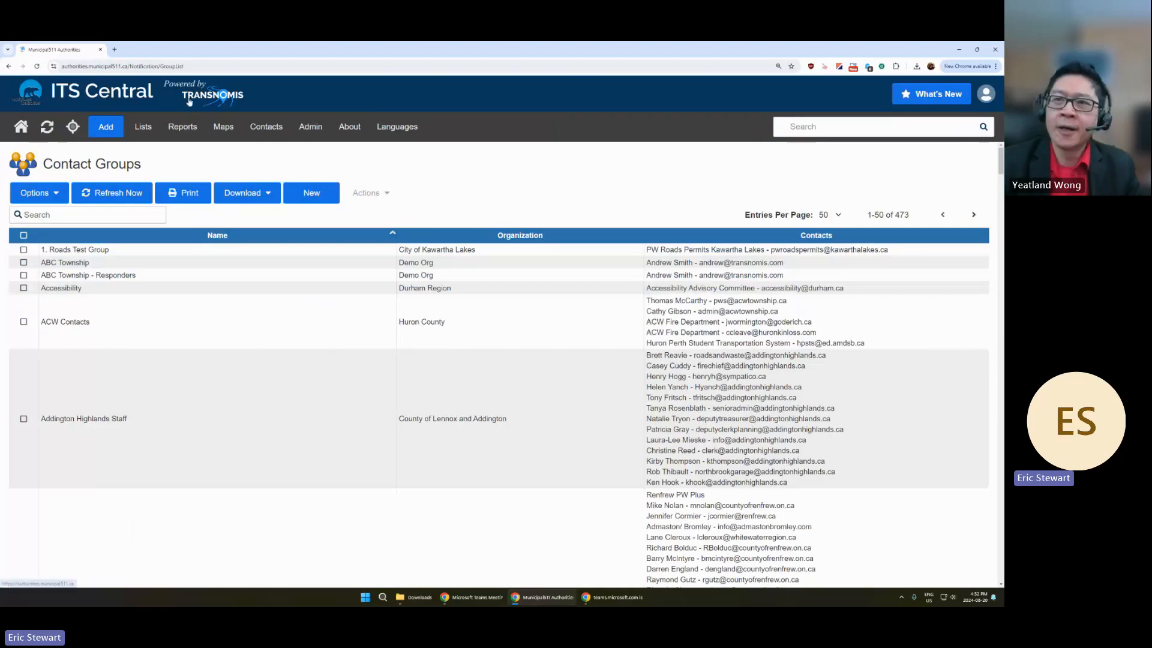
Step: Return to the main map and open the Notification Templates list
left_click(21, 127)
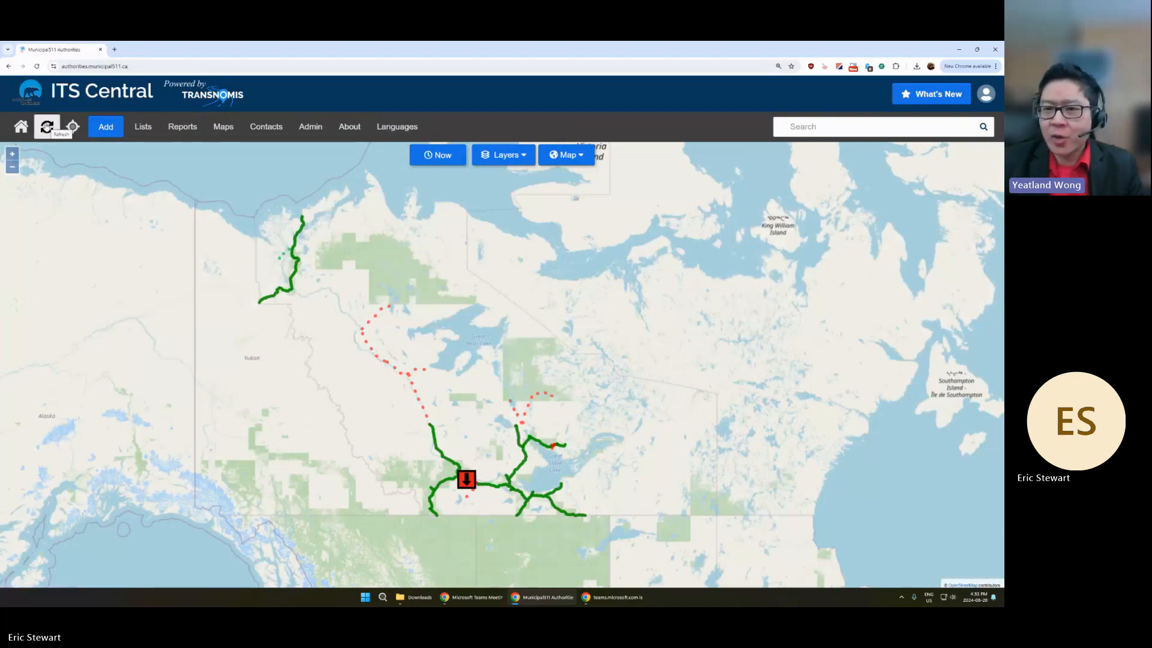
left_click(312, 127)
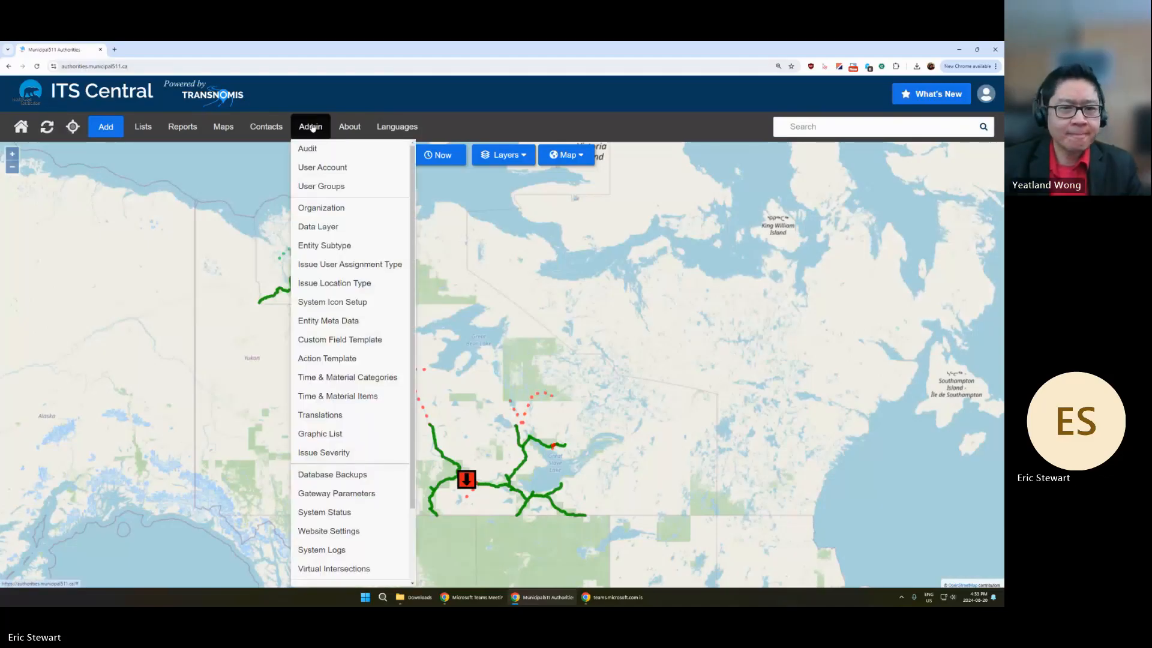
left_click(274, 125)
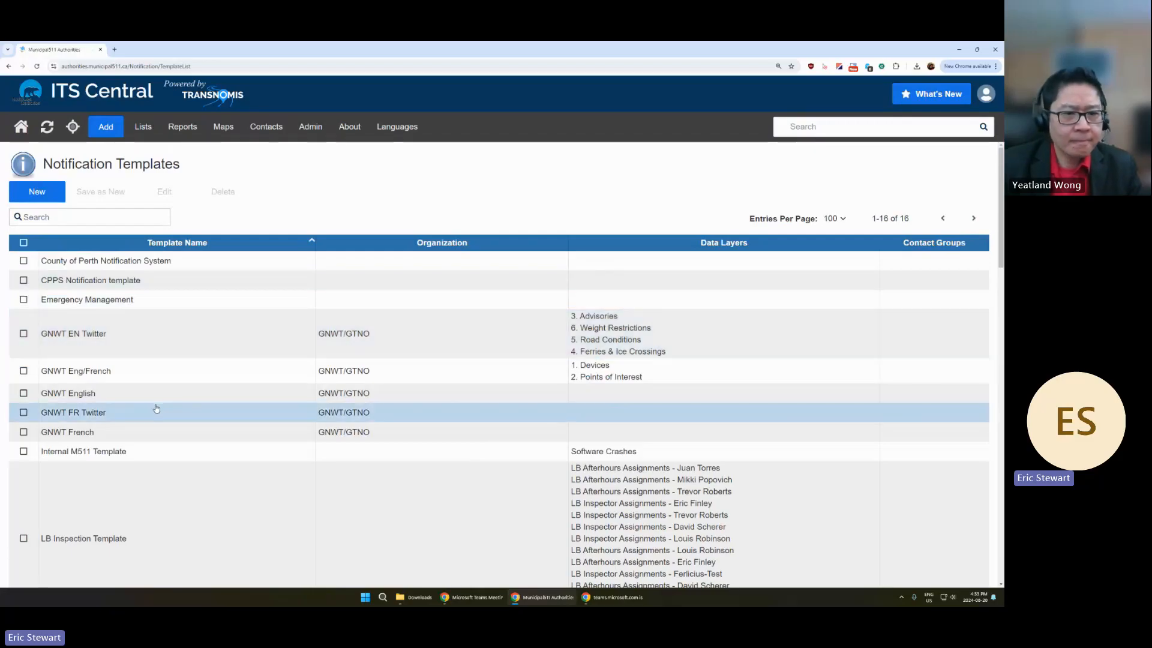
Step: Open the GNWT Eng/French notification template and review its data layers, SMS format and alarm subject format
double_click(151, 371)
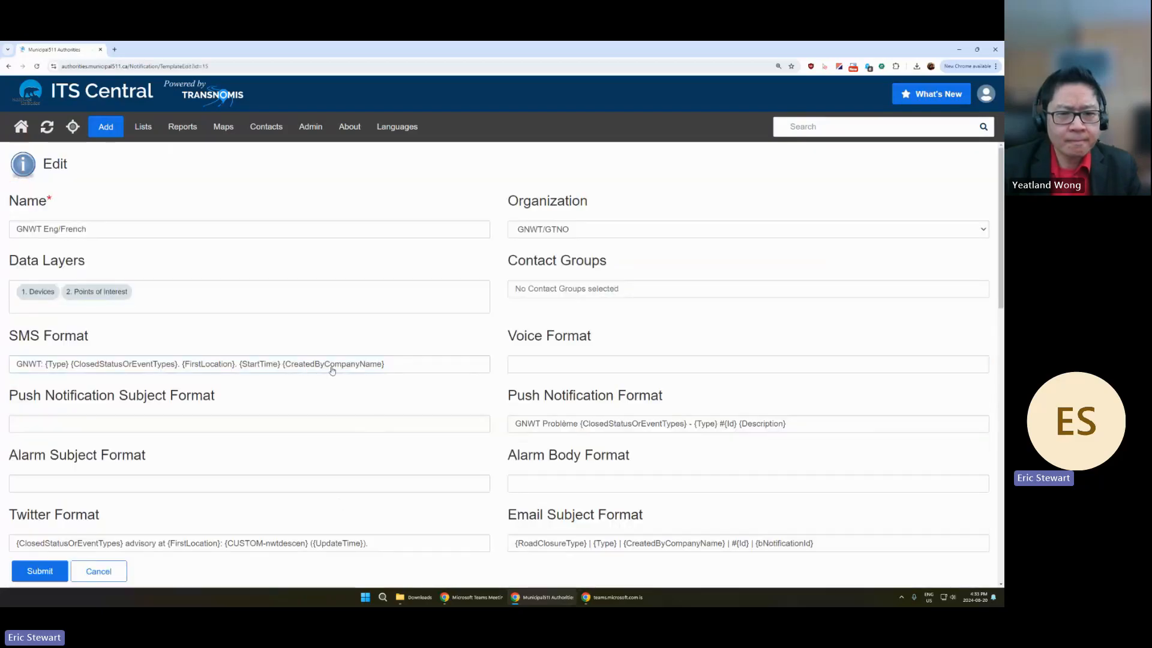
left_click(296, 370)
left_click(342, 294)
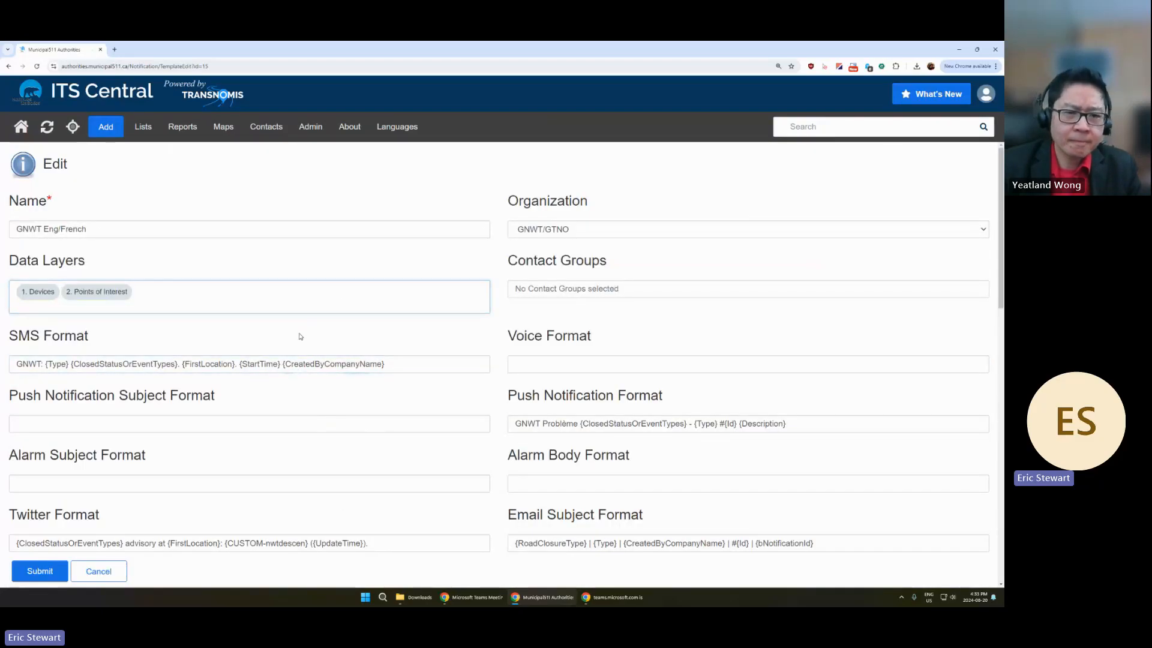
left_click(396, 334)
scroll(427, 328, "down", 1)
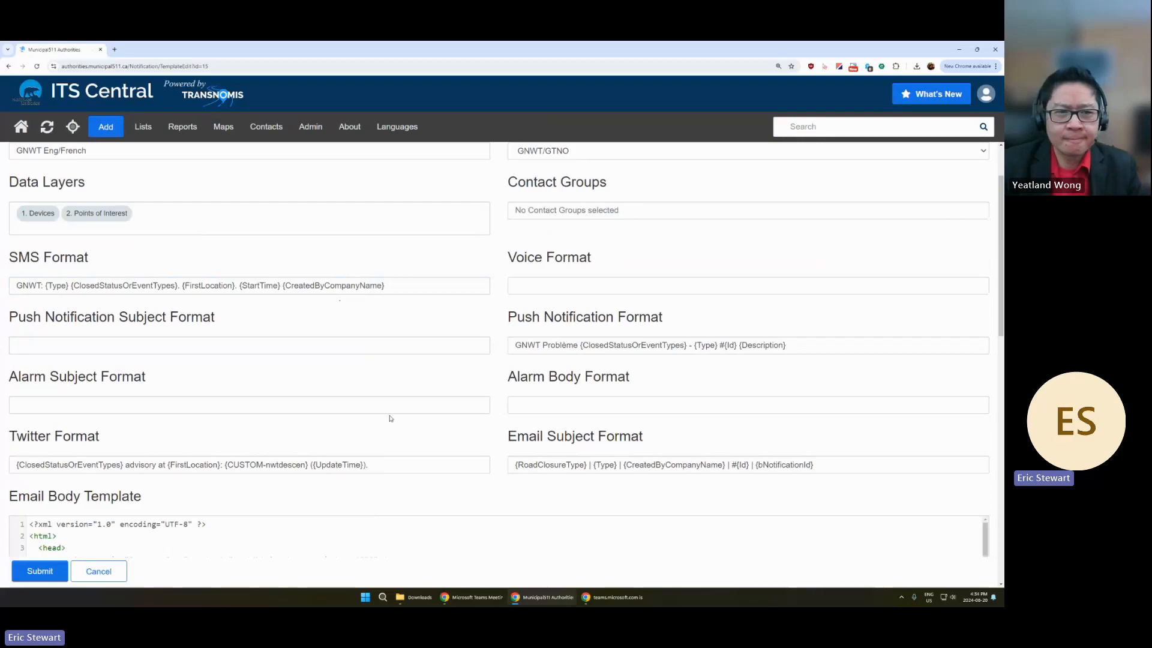
left_click(350, 408)
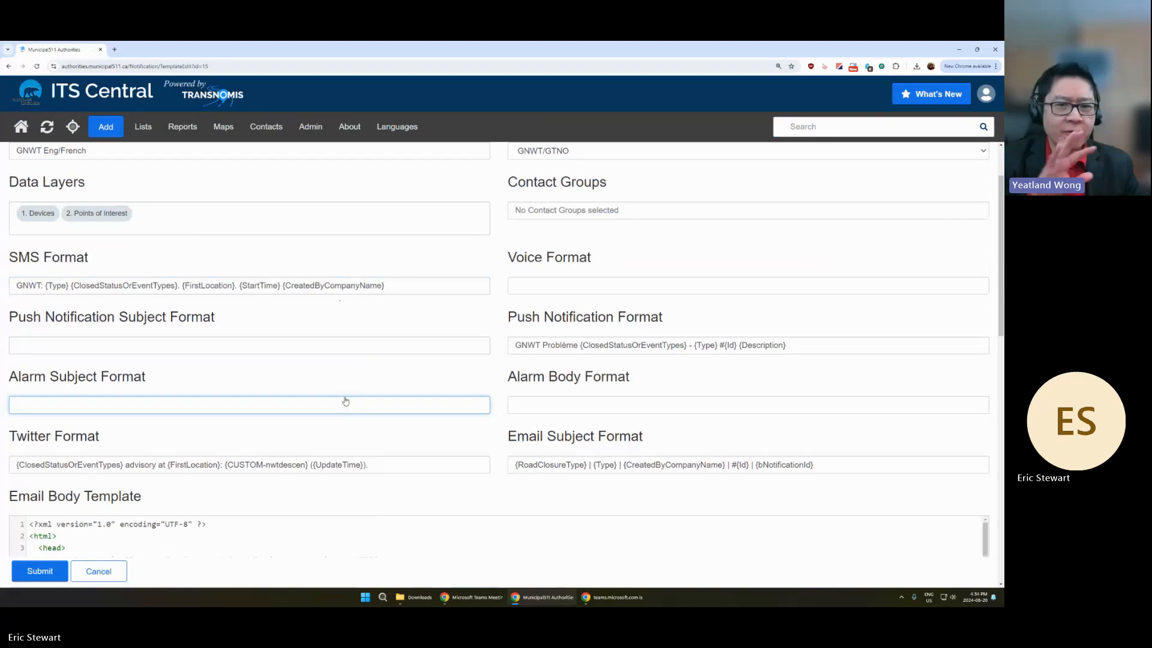
Step: Examine the template's SMS Format and Push Notification Format, and continue to the Twitter and email formats
scroll(342, 396, "up", 2)
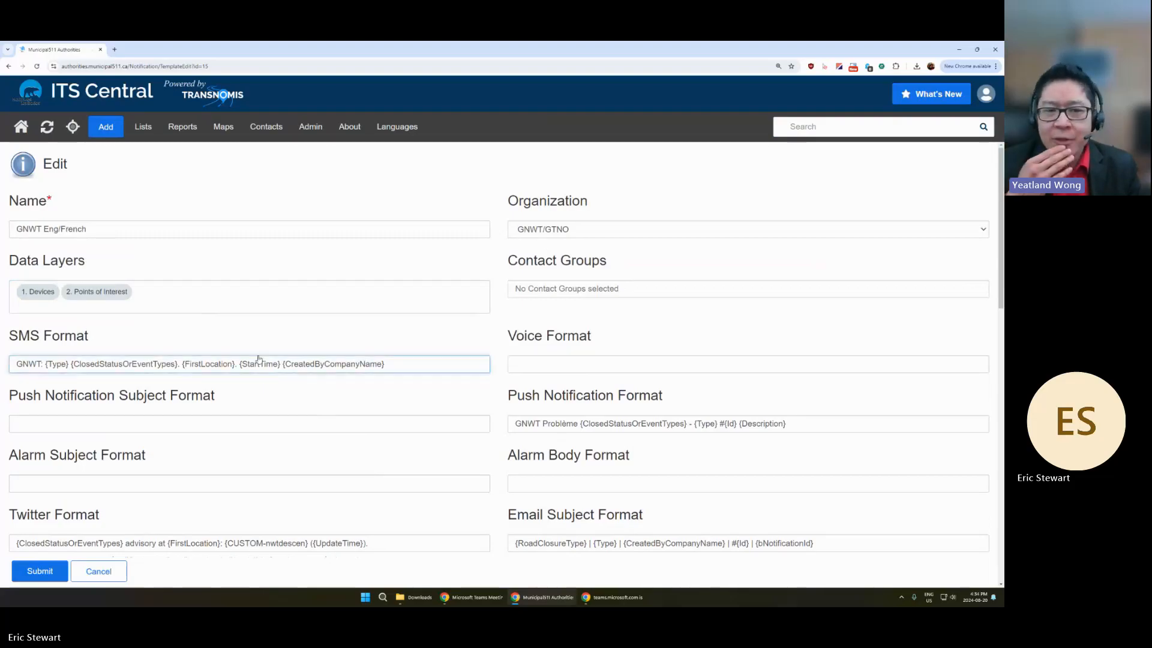
triple_click(87, 336)
triple_click(621, 394)
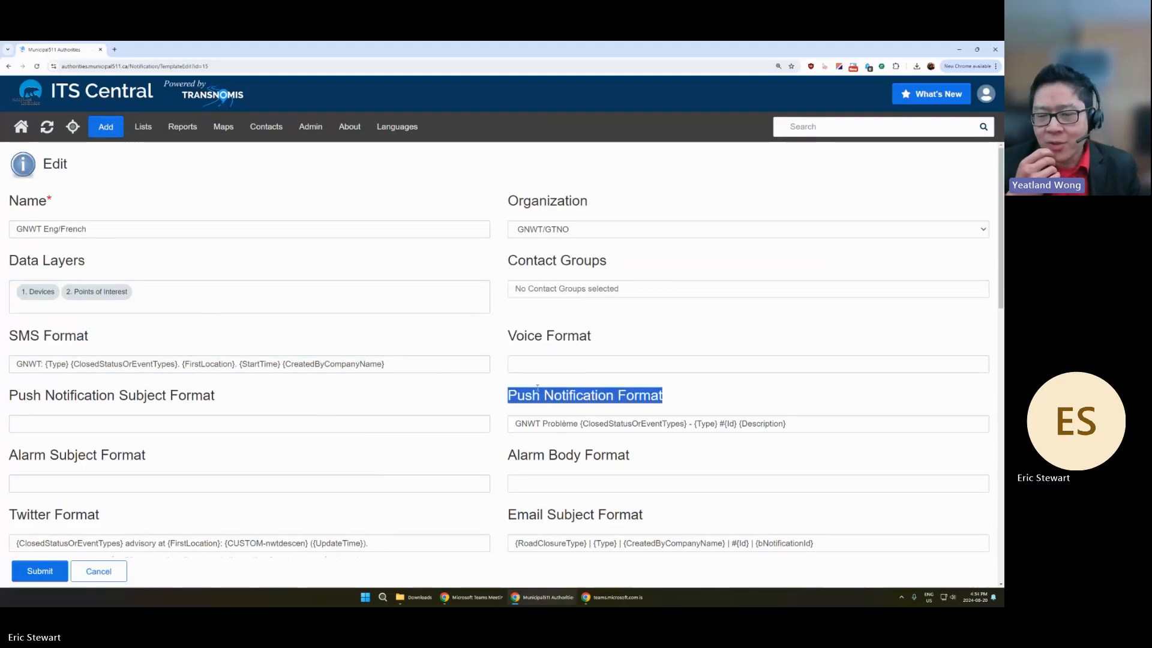
left_click(439, 390)
scroll(438, 391, "down", 1)
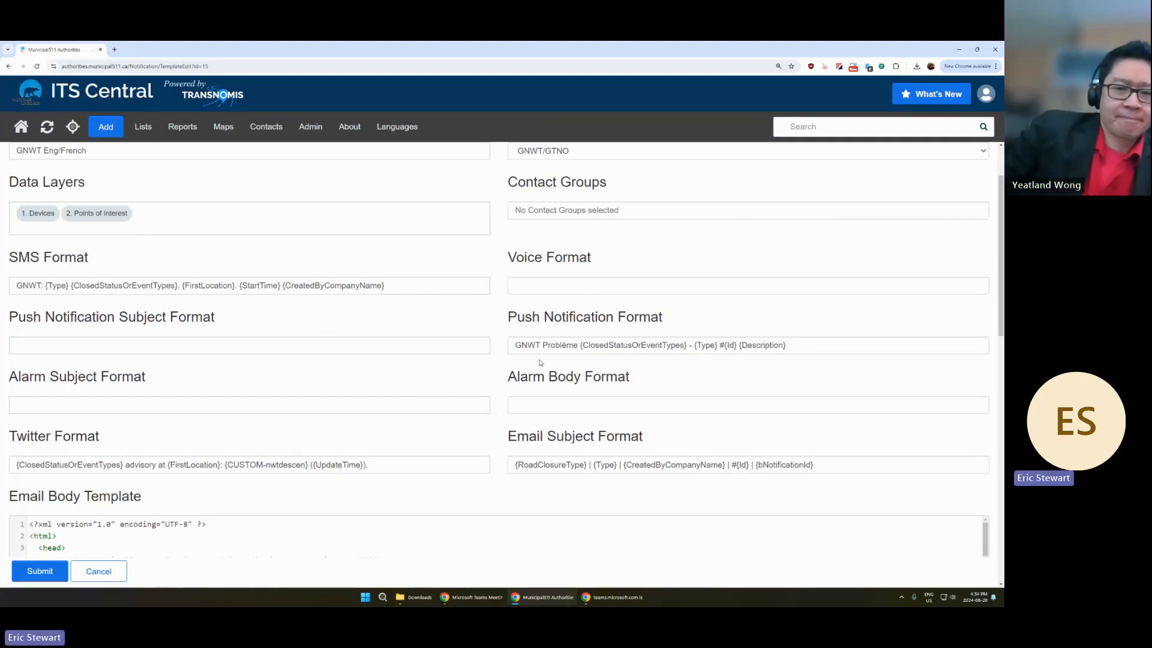
Step: Review the template's Push Notification Format and continue to its Email Subject Format and Email Body Template sections
left_click(560, 353)
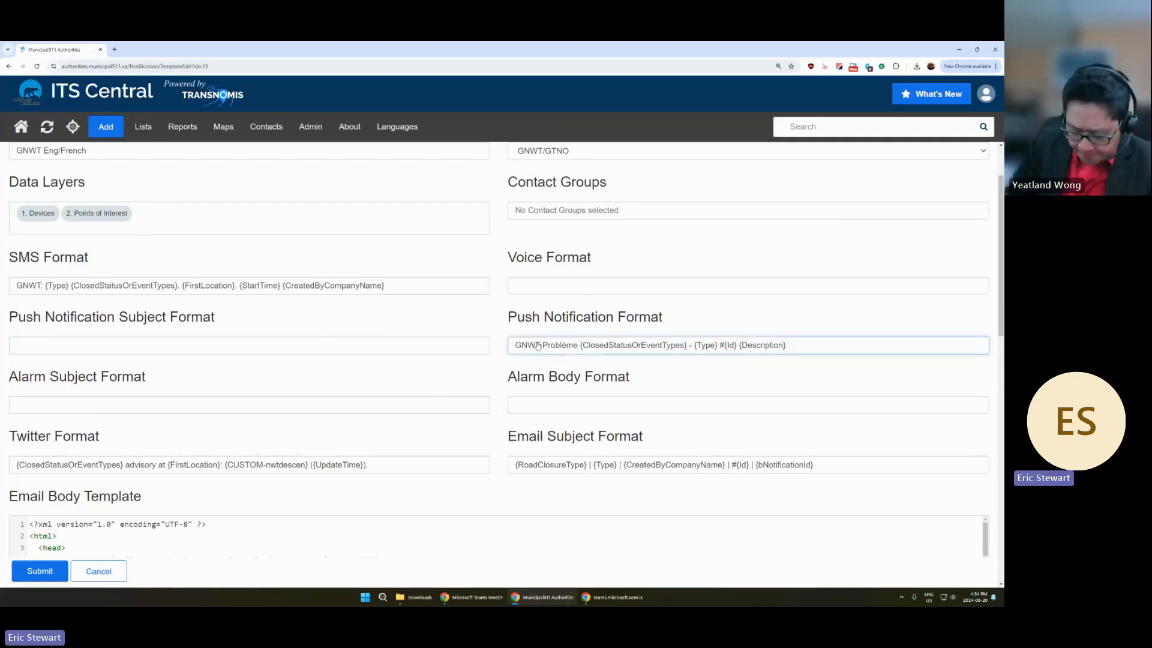
scroll(516, 312, "down", 3)
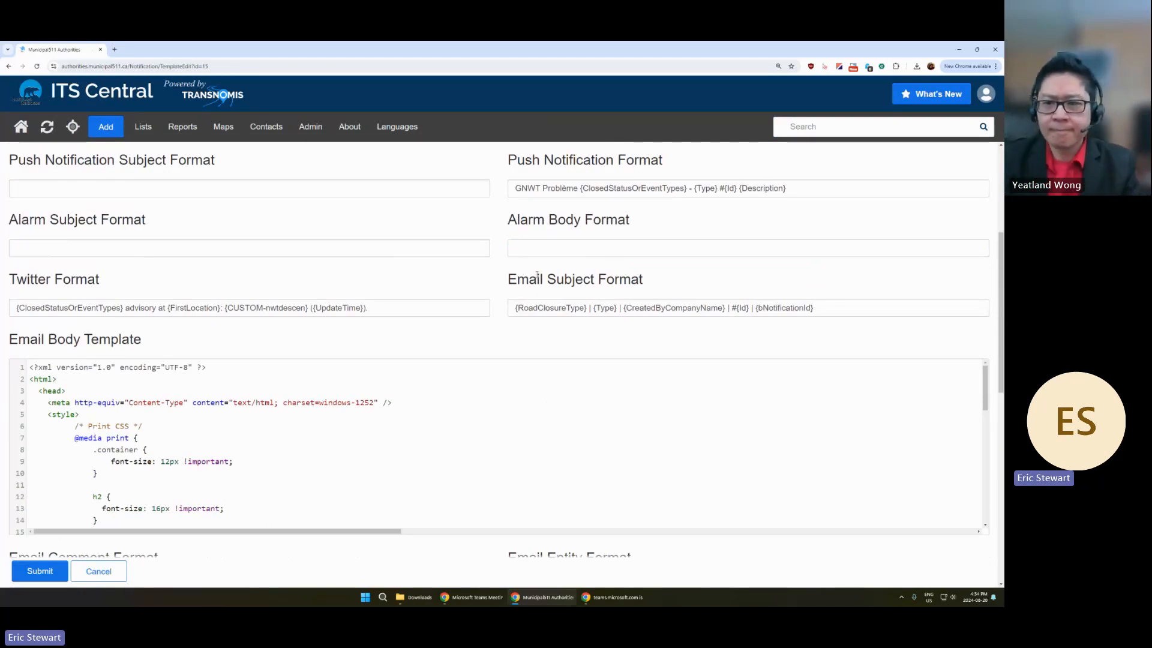
left_click_drag(506, 278, 671, 289)
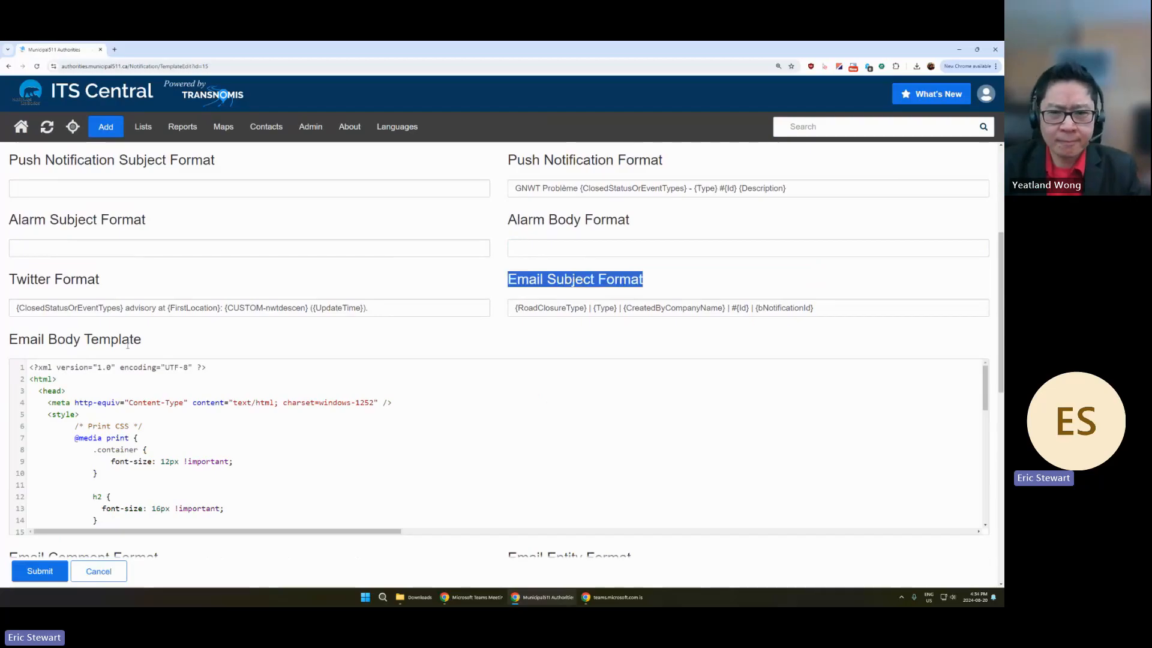
left_click_drag(143, 340, 8, 339)
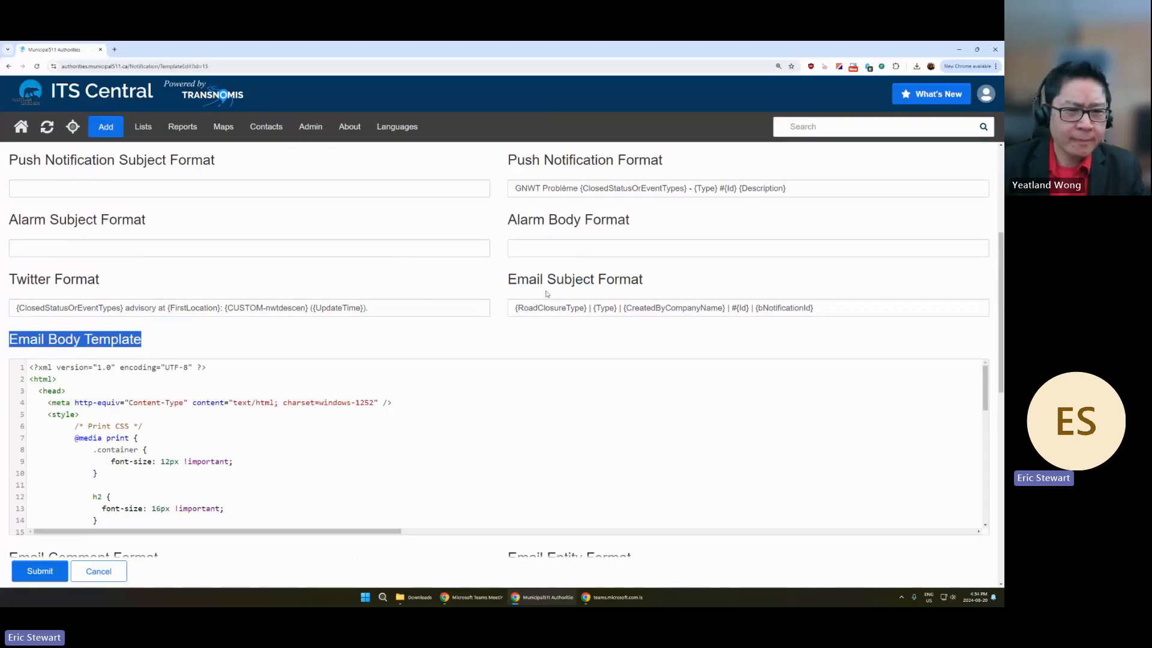
Step: Examine the RoadClosureType, Type, CreatedByCompanyName and Id placeholders in the Email Subject Format
left_click_drag(517, 308, 586, 312)
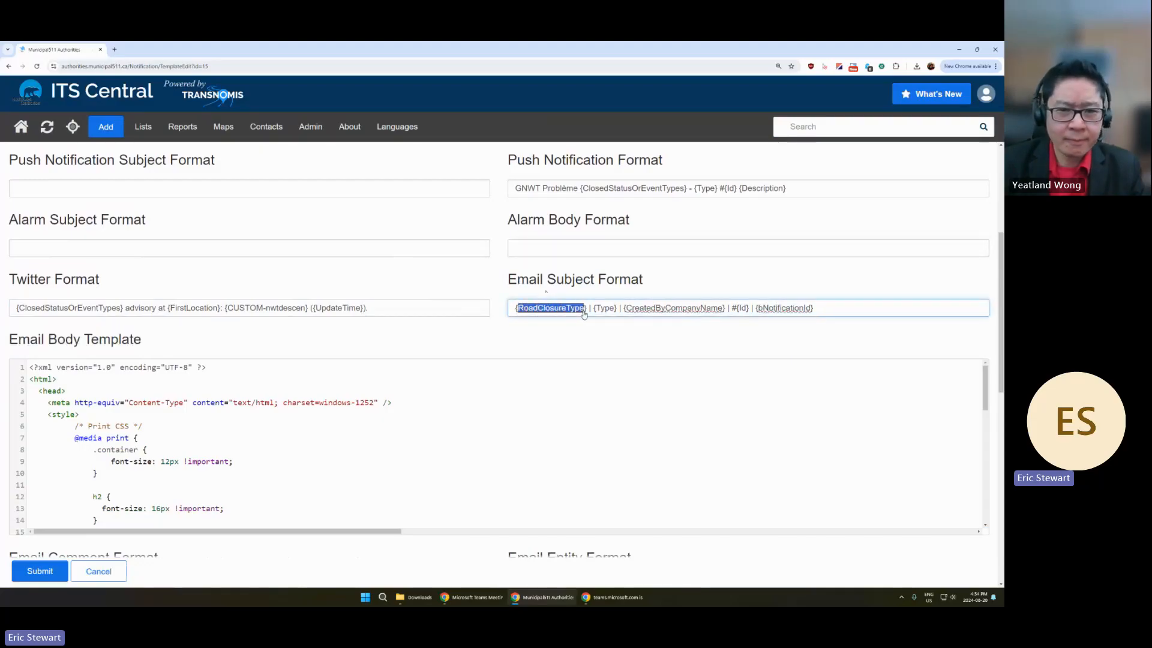
left_click(543, 313)
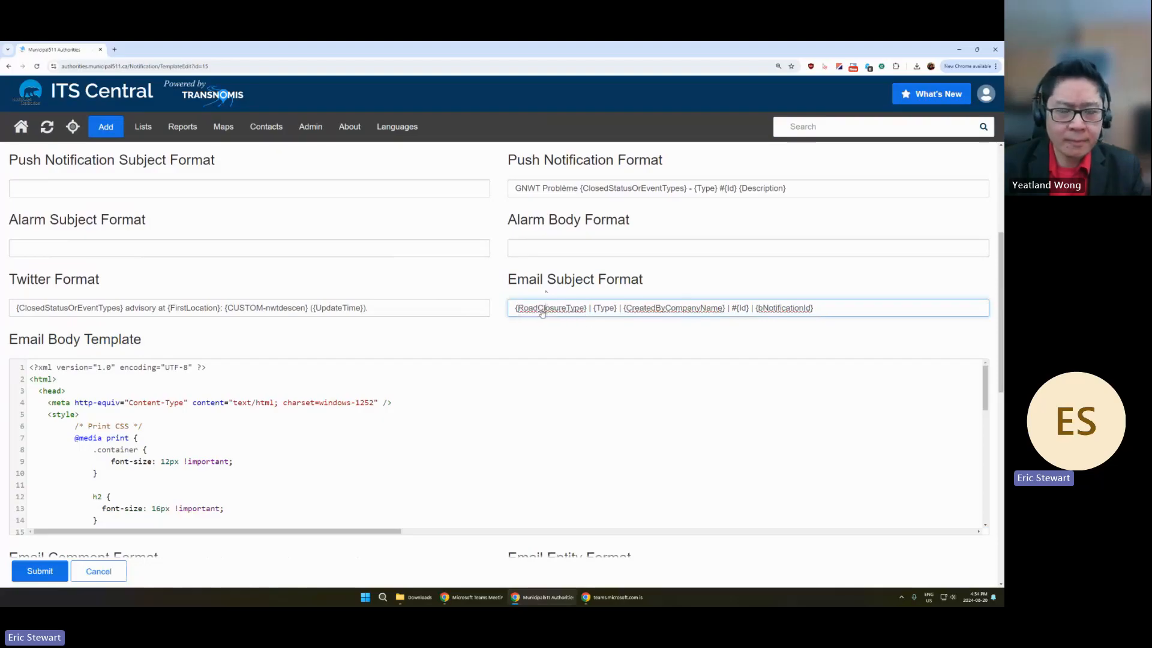
left_click_drag(585, 312, 519, 313)
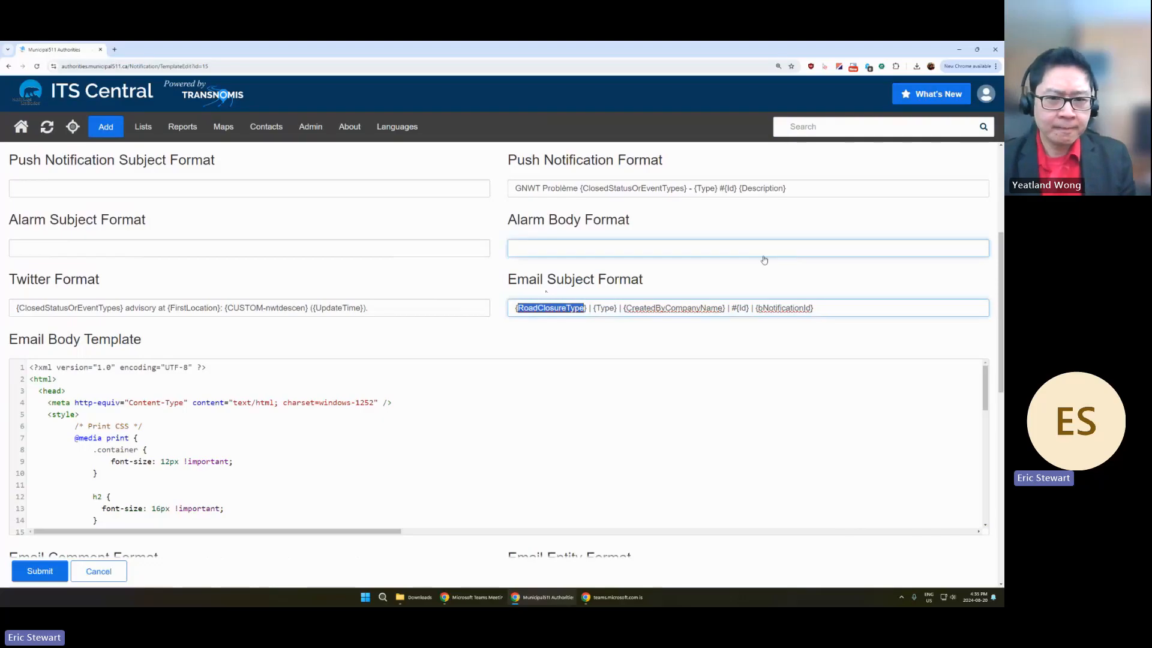
left_click(575, 315)
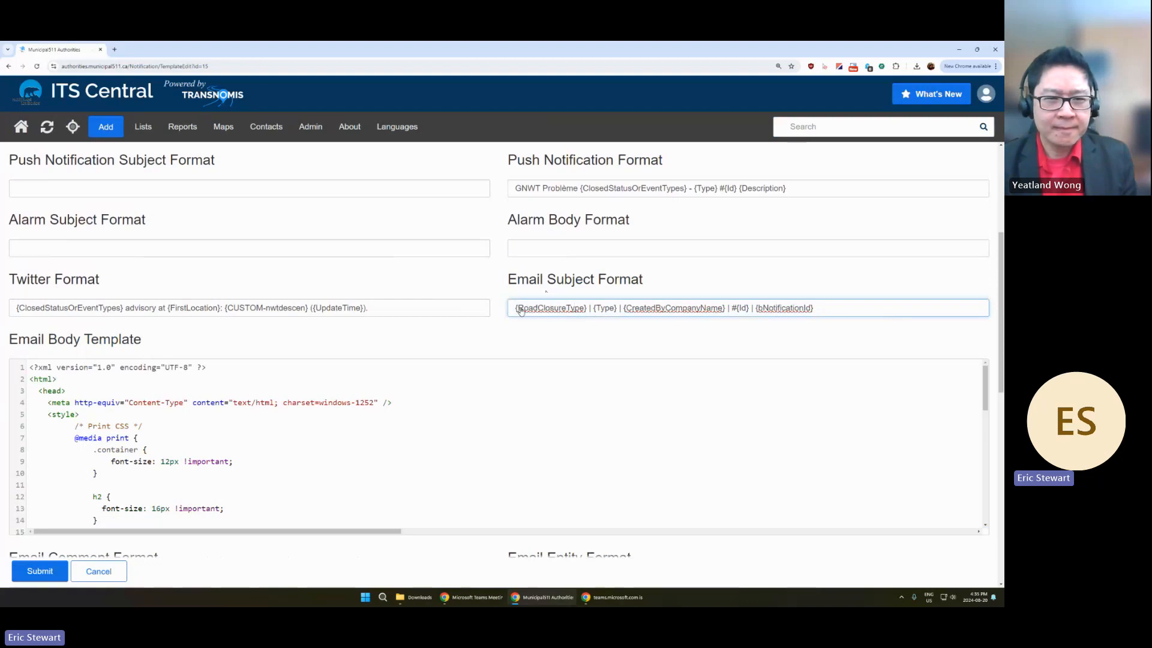
left_click_drag(520, 311, 585, 310)
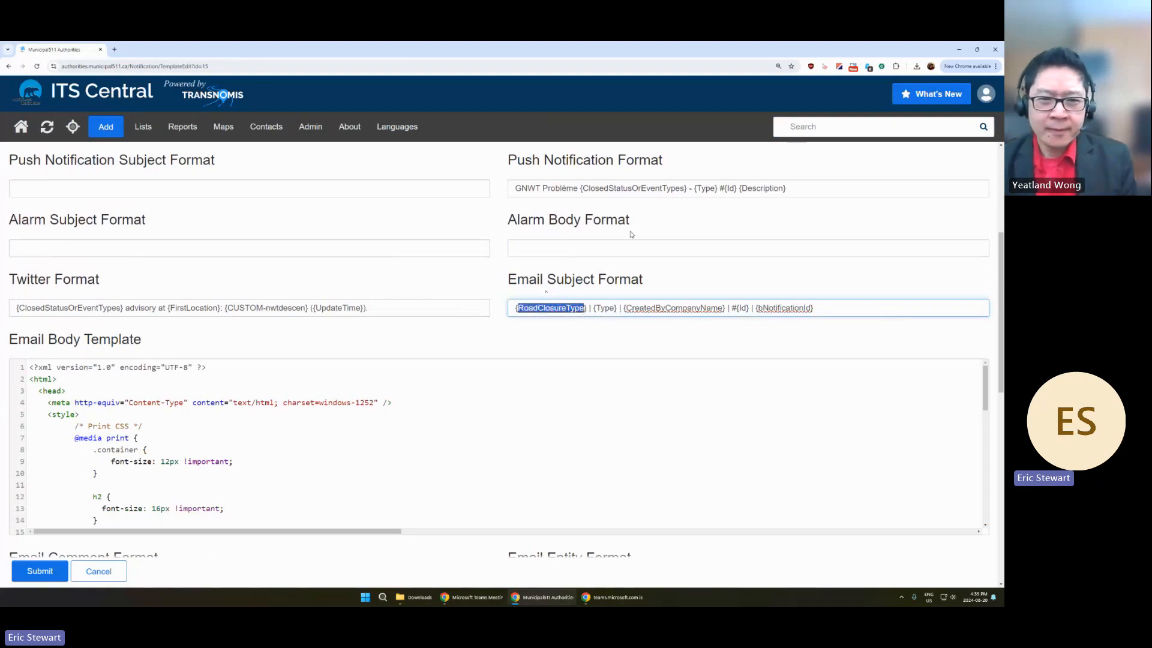
double_click(604, 308)
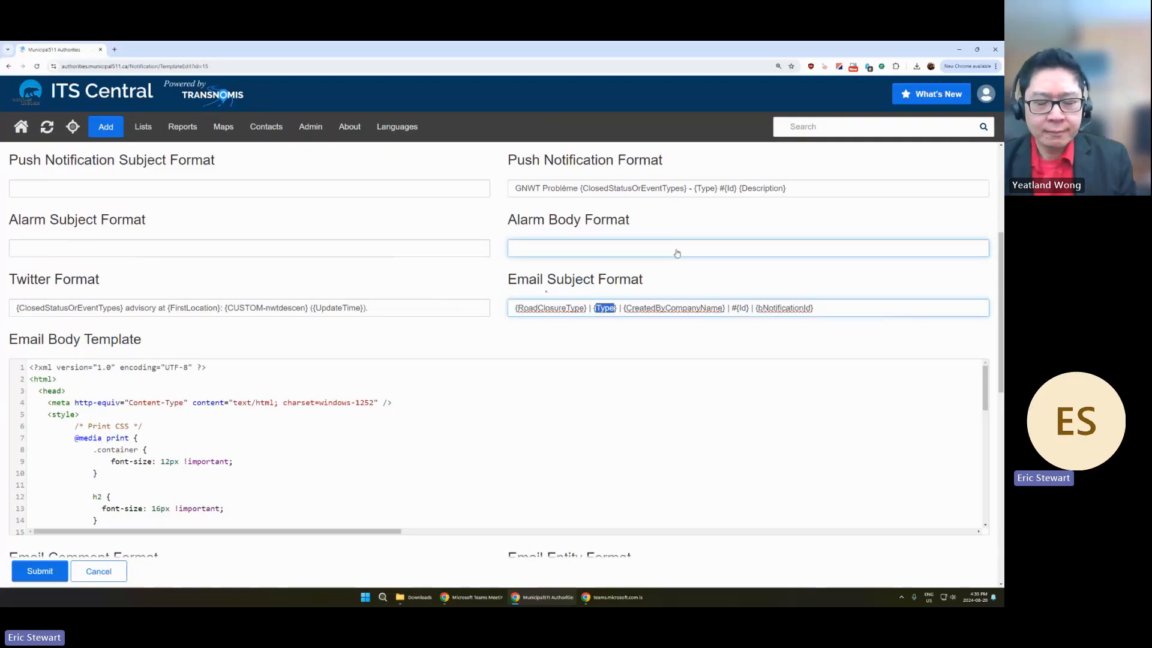
left_click_drag(632, 311, 723, 310)
left_click_drag(626, 311, 724, 310)
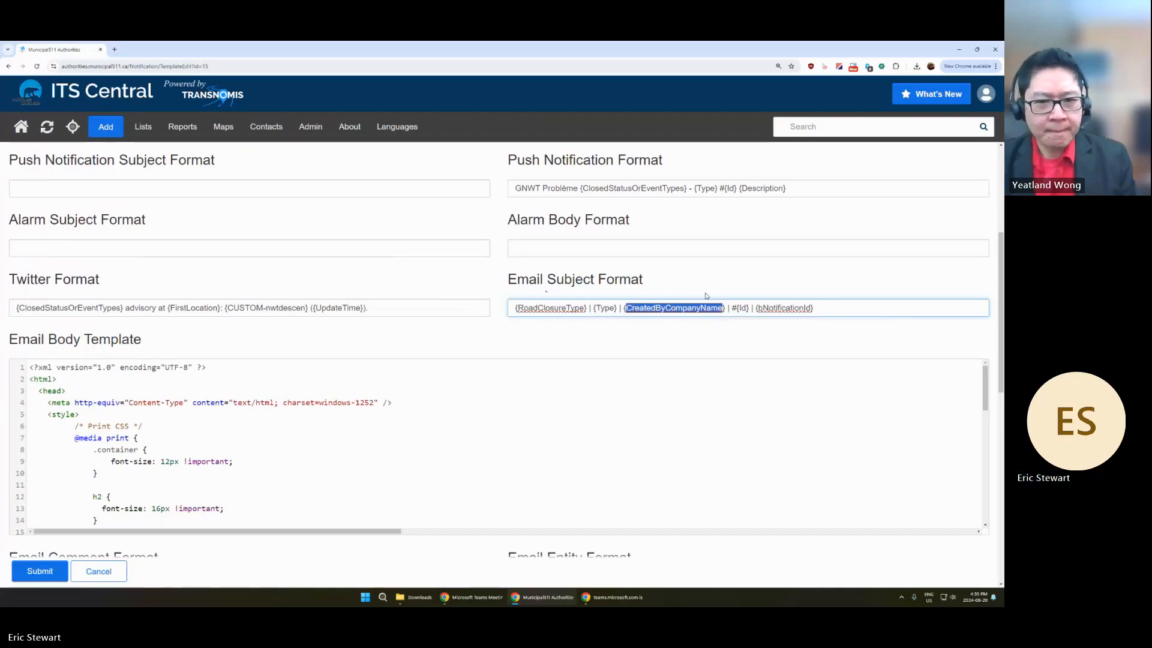
double_click(743, 308)
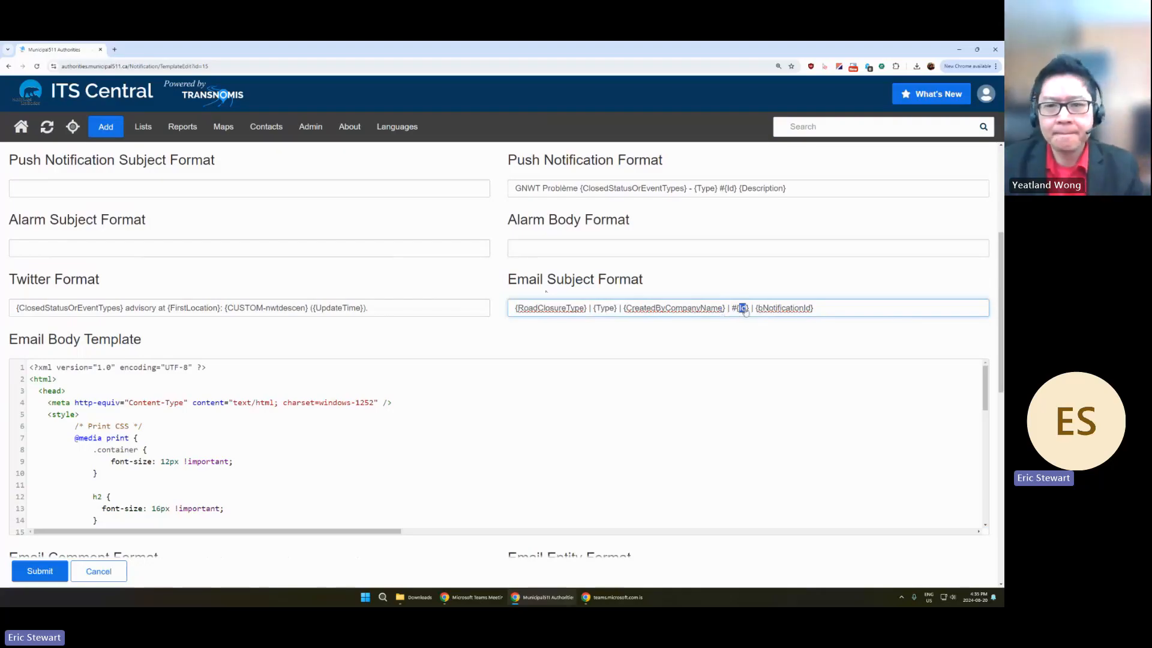
left_click(750, 295)
Step: Remove the #{Id} placeholder and its extra separator from the Email Subject Format
left_click(731, 311)
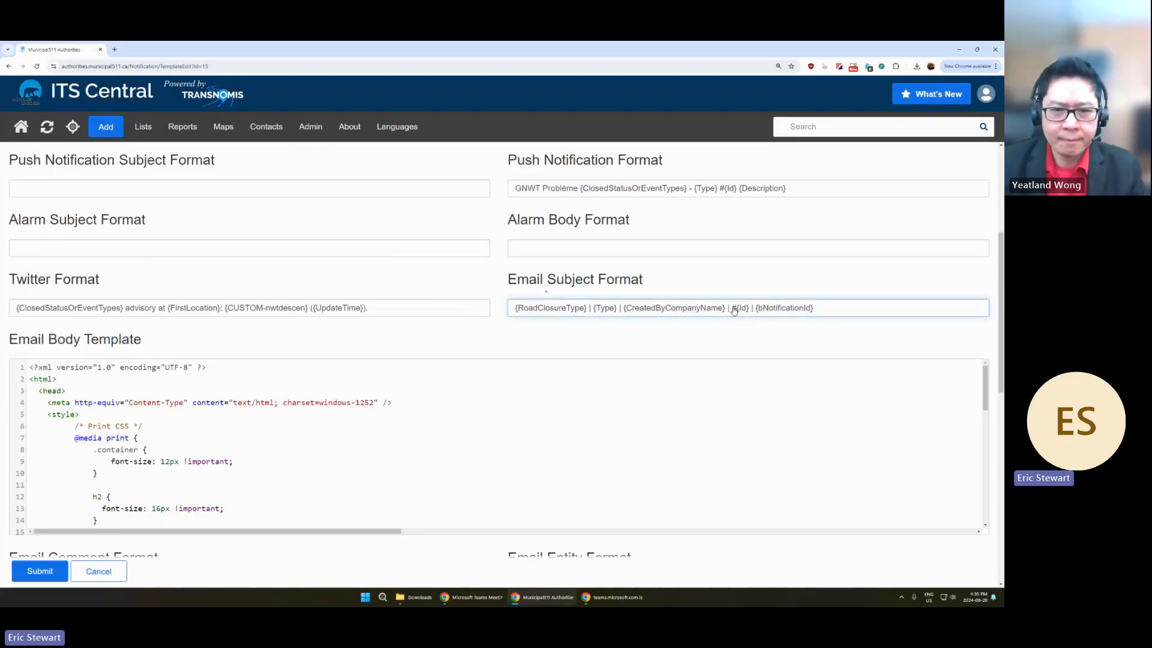
left_click_drag(732, 310, 750, 310)
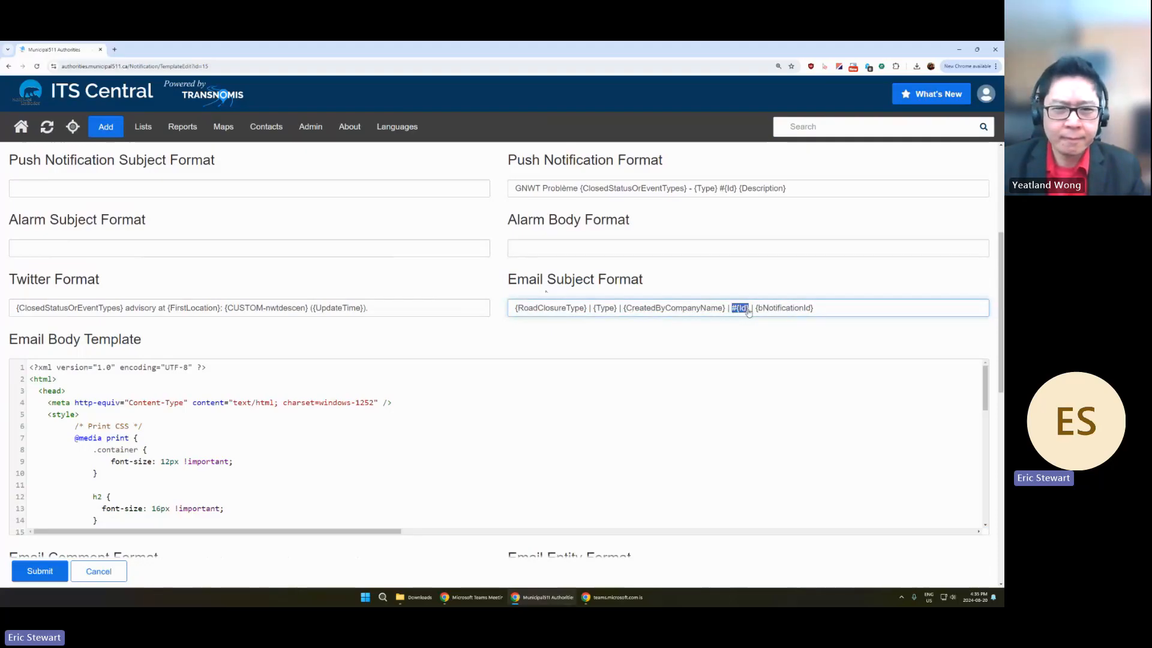
key("BackSpace")
key("BackSpace")
key("BackSpace")
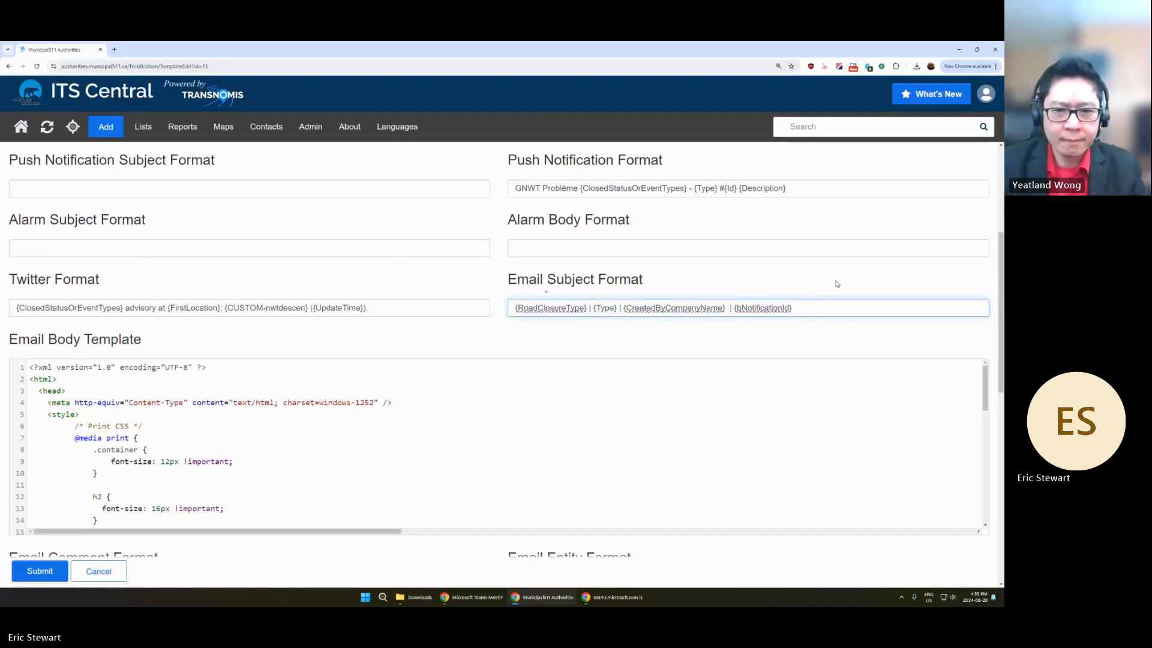
left_click(621, 311)
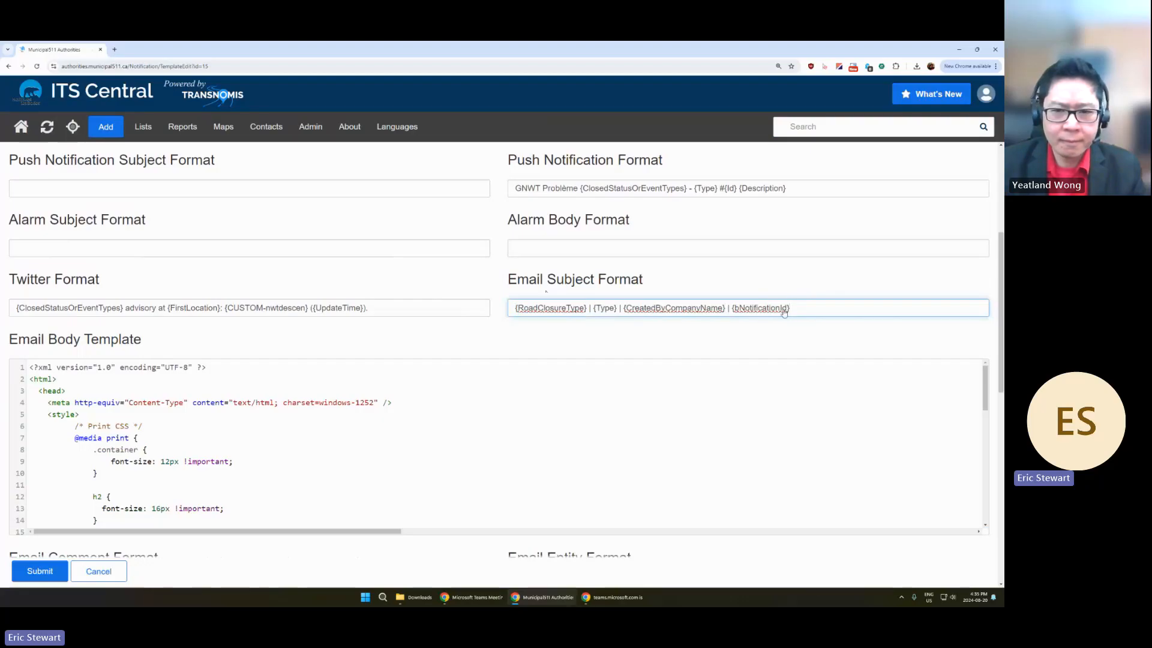
Step: Add the prefix "ATTN:" at the start of the Email Subject Format
key("Home")
type("ATTN:")
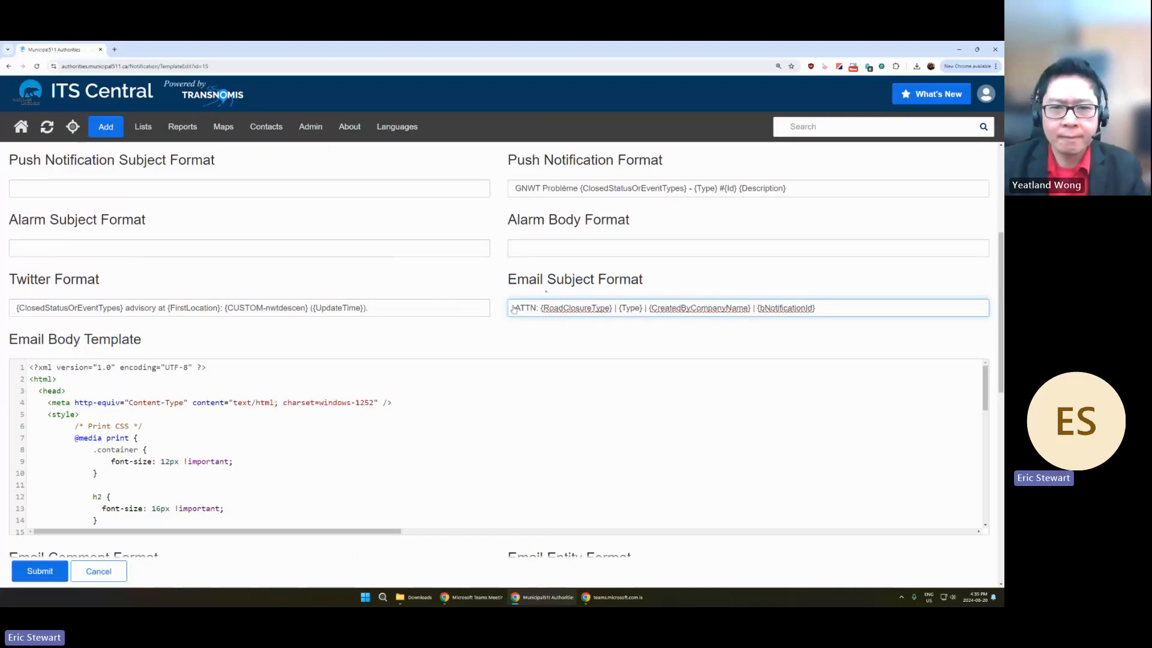
left_click_drag(513, 309, 540, 311)
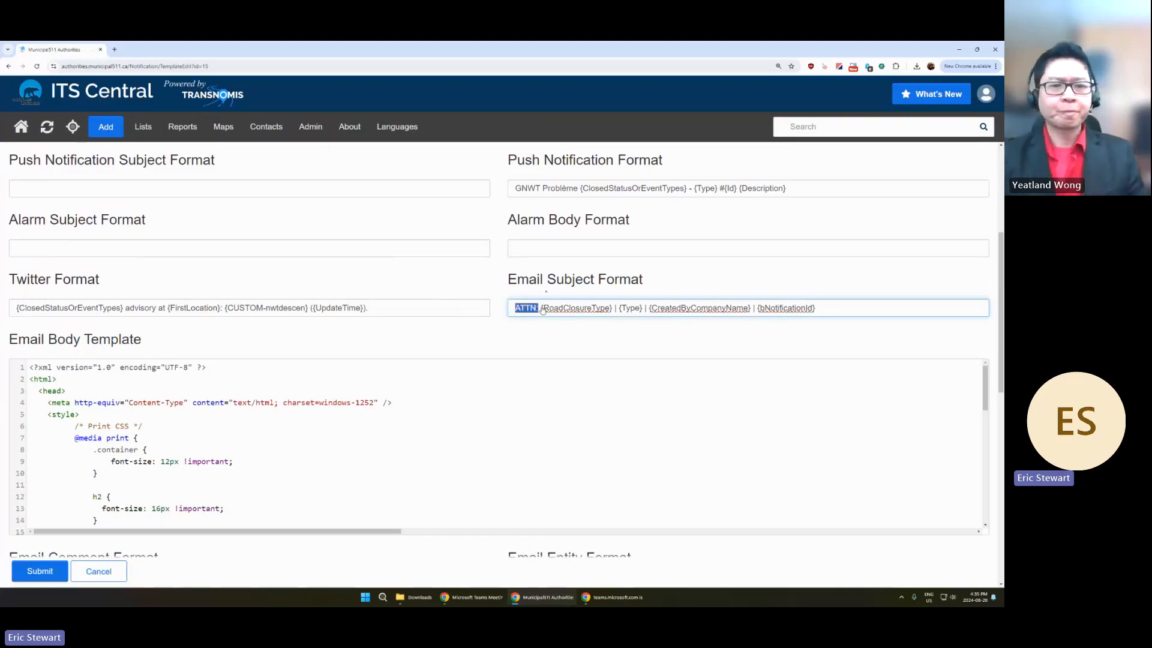
left_click(536, 311)
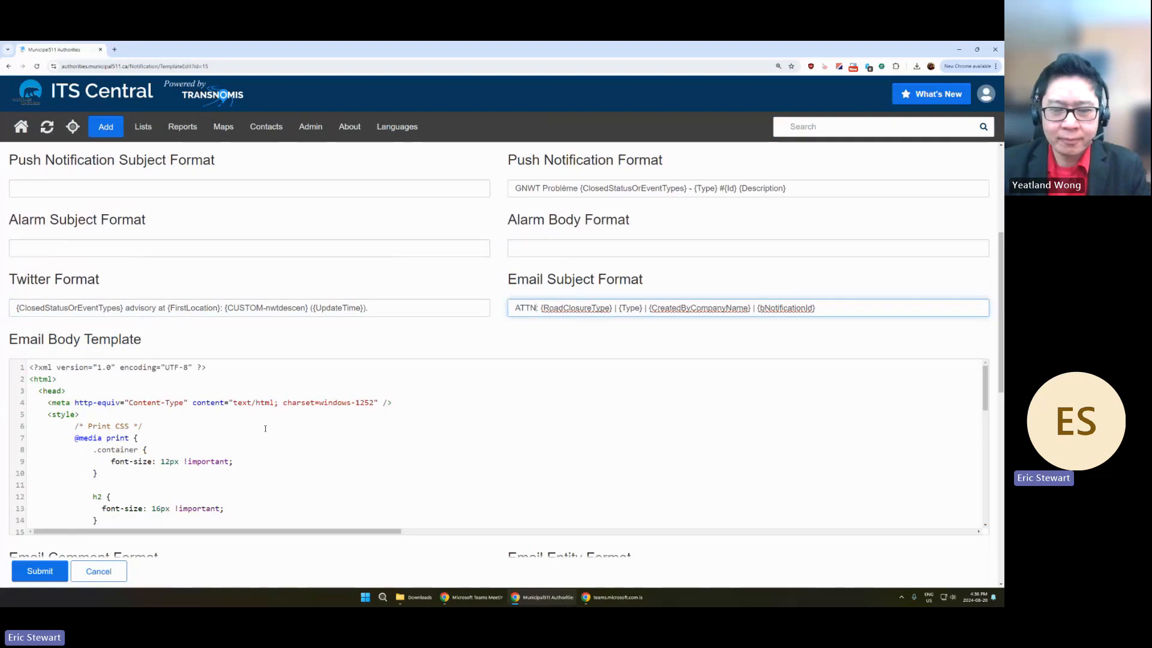
Step: Examine the Email Body Template's HTML from the print styles to the logo and the heading with the {Type} placeholder
scroll(265, 429, "down", 1)
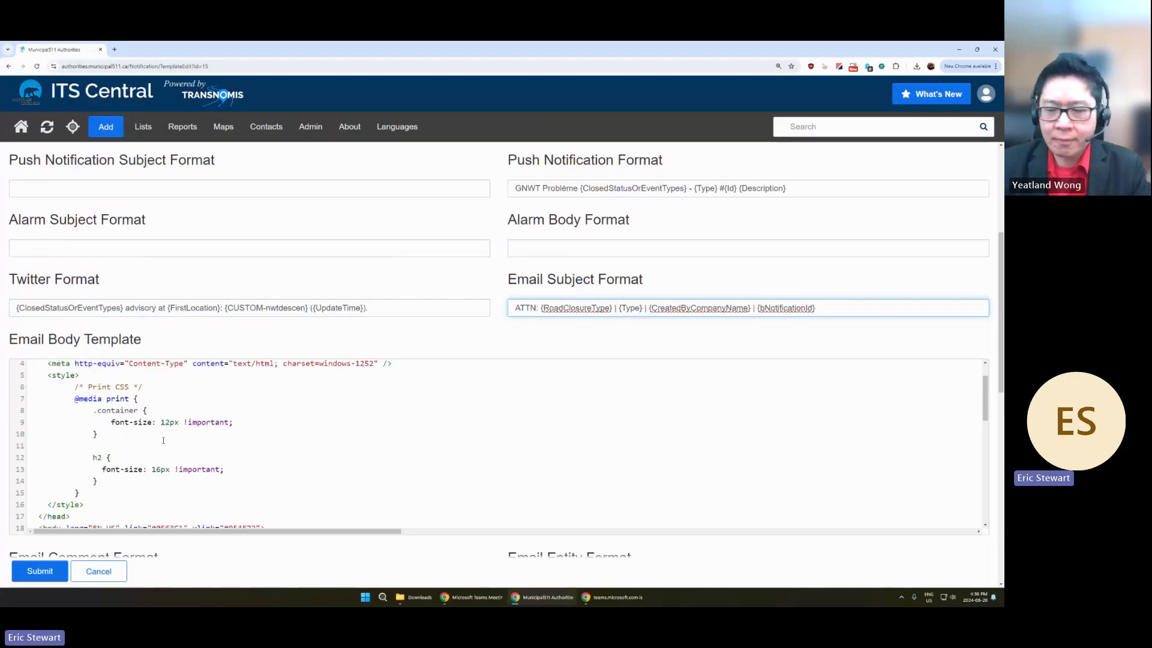
scroll(235, 429, "down", 1)
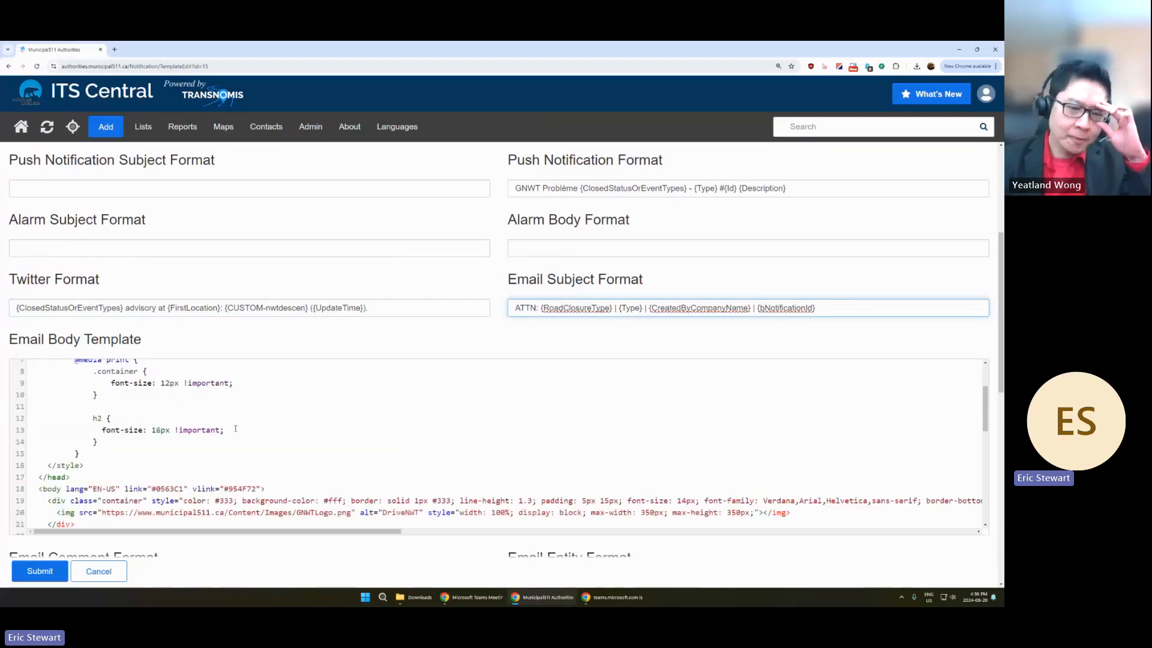
scroll(314, 437, "up", 1)
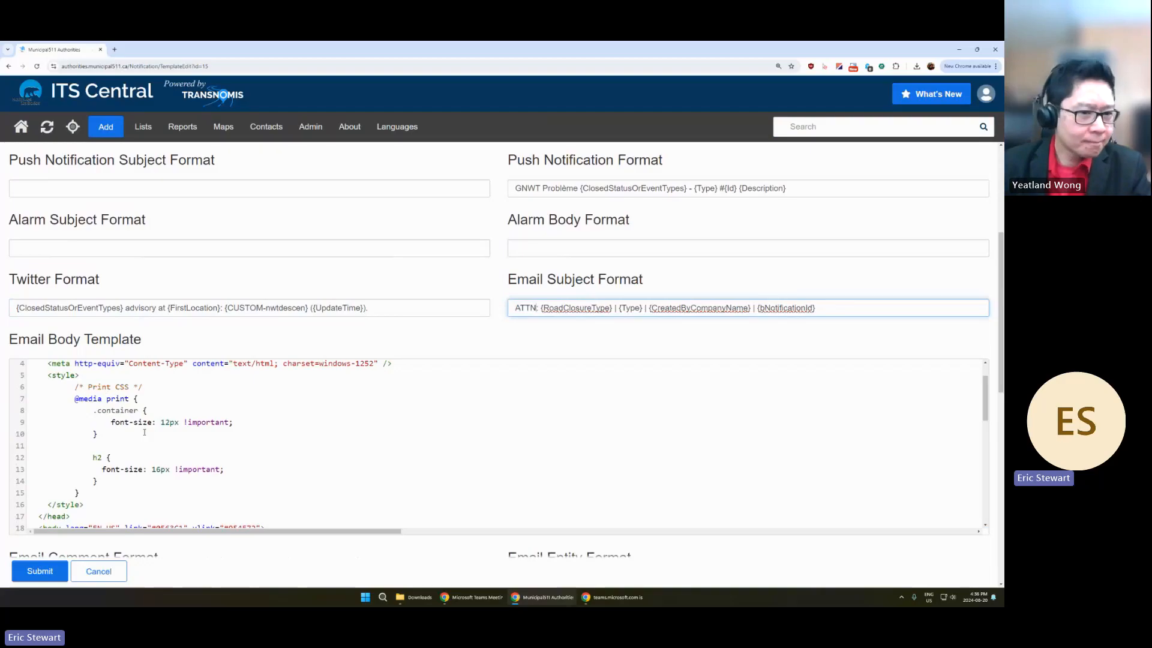
scroll(144, 433, "down", 2)
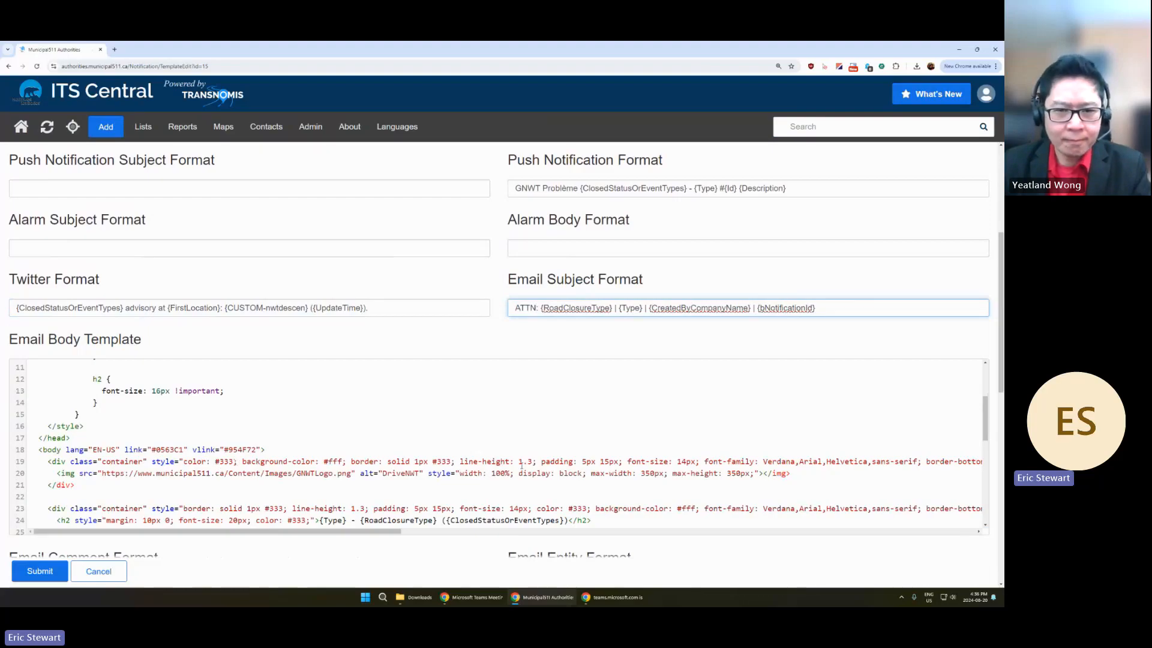
scroll(375, 474, "down", 2)
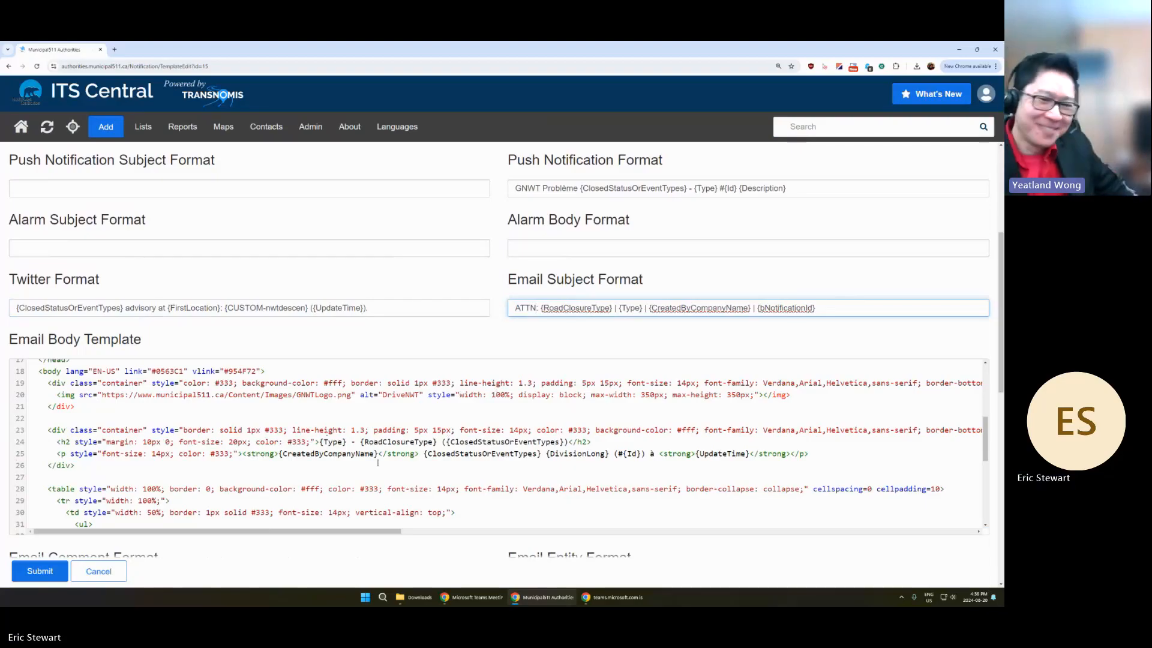
left_click(128, 472)
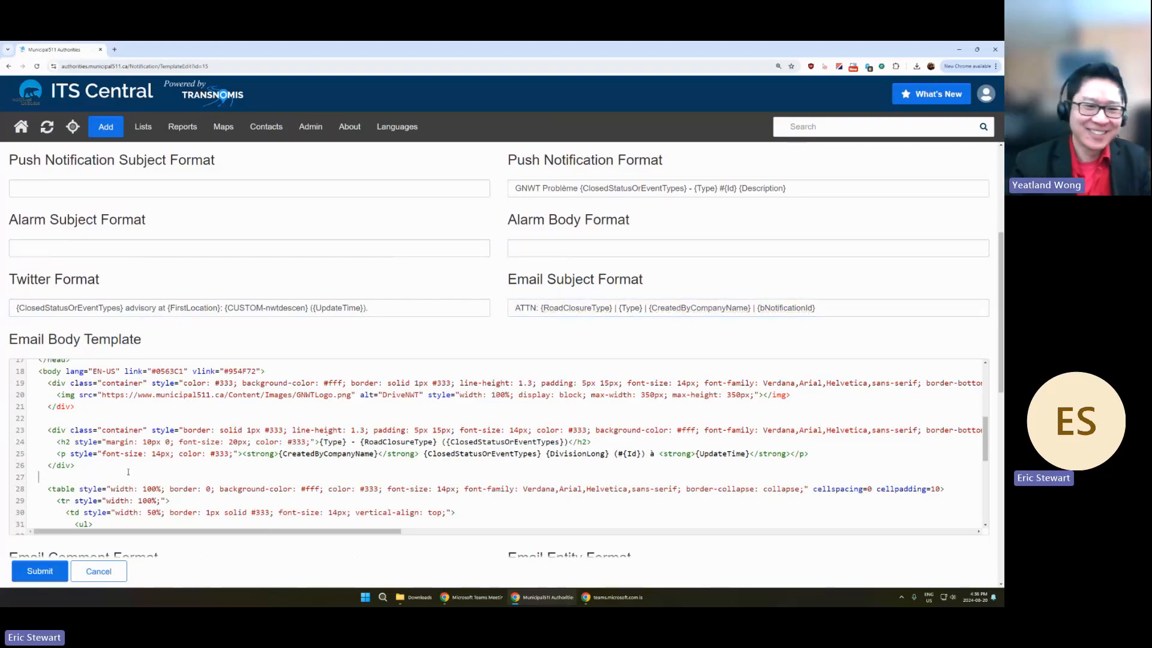
left_click(108, 475)
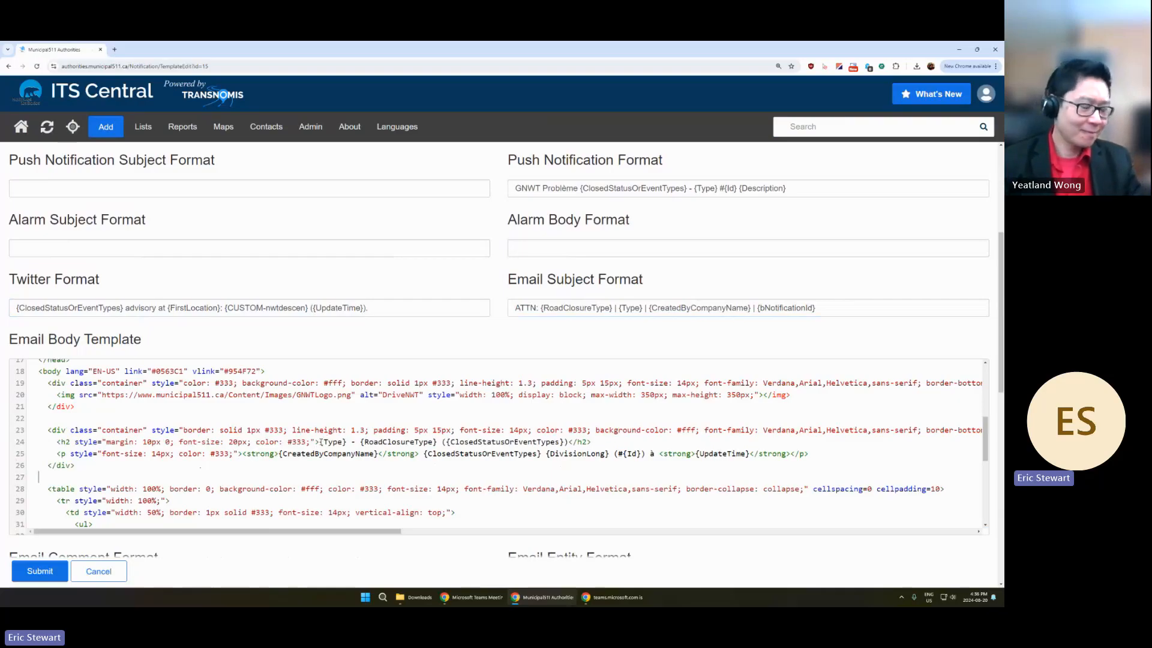
left_click_drag(320, 441, 346, 443)
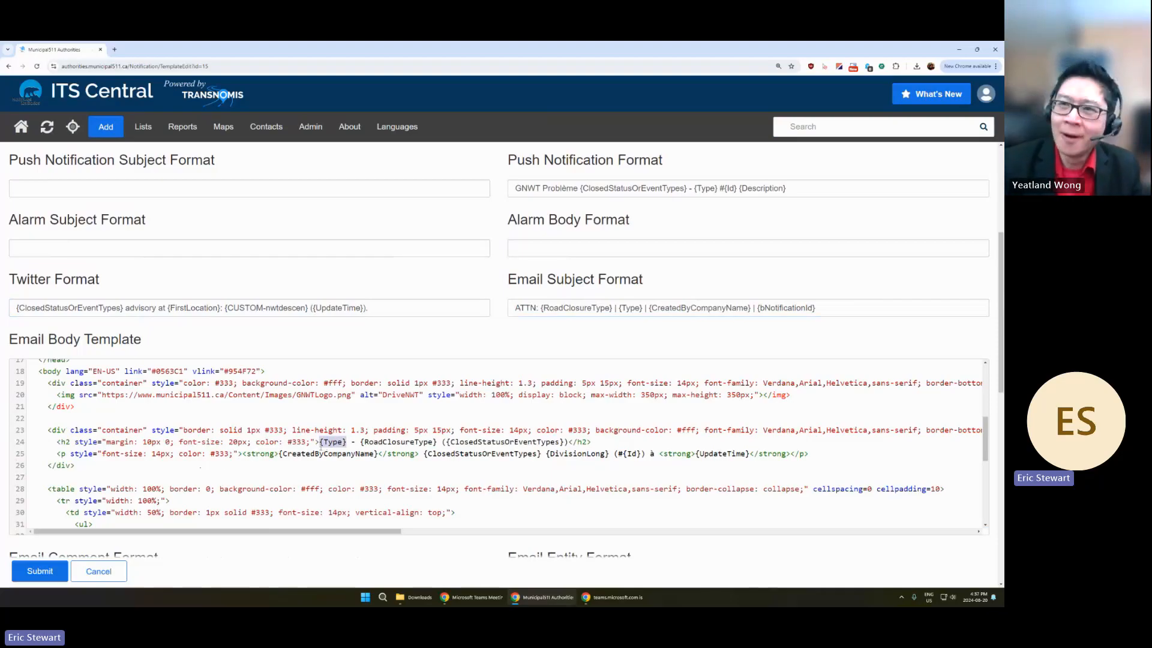
left_click(321, 442)
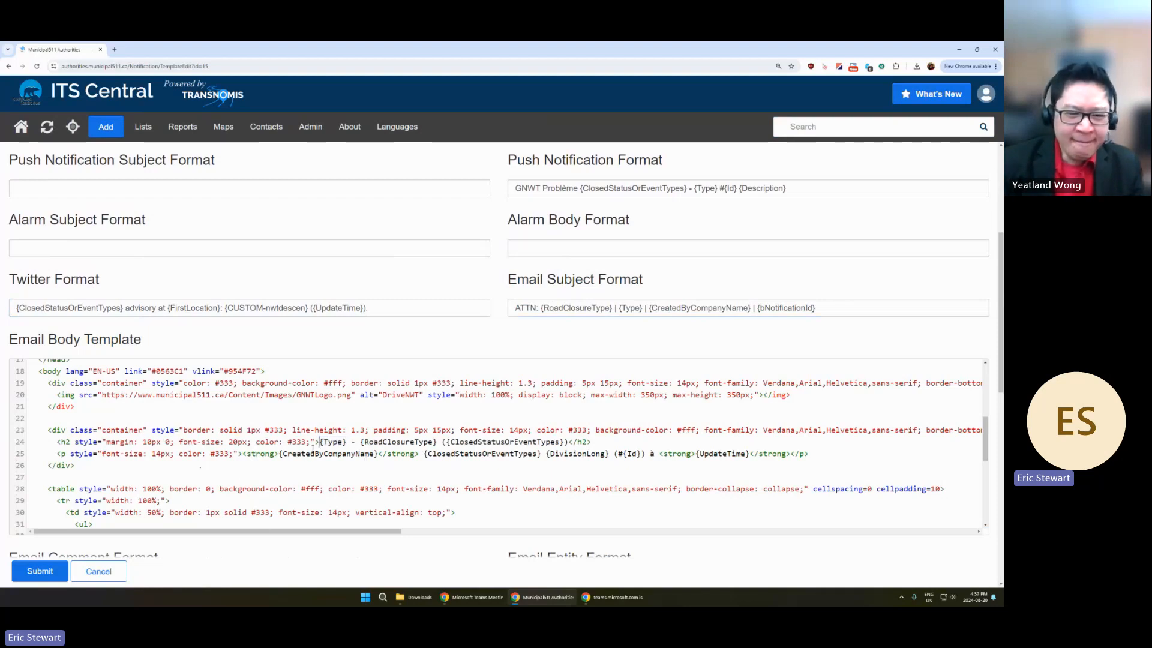
Step: Examine the Email Body Template's bilingual start and end time list, the map image placeholder and the footer text
scroll(313, 448, "down", 2)
scroll(223, 465, "down", 1)
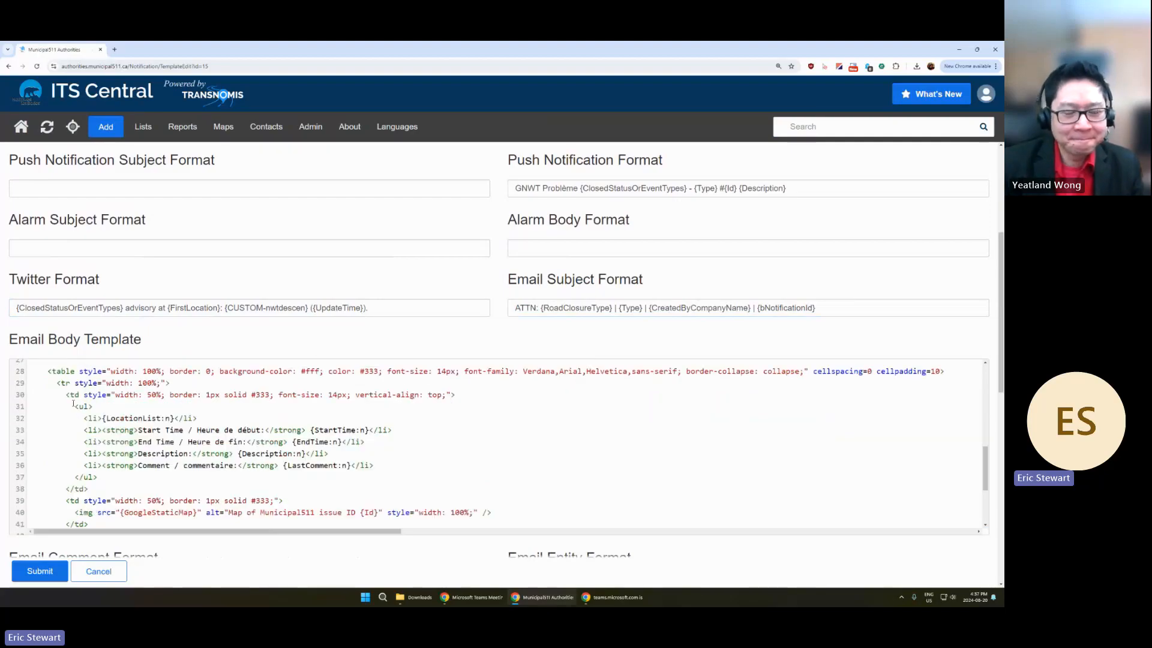
left_click_drag(73, 404, 167, 477)
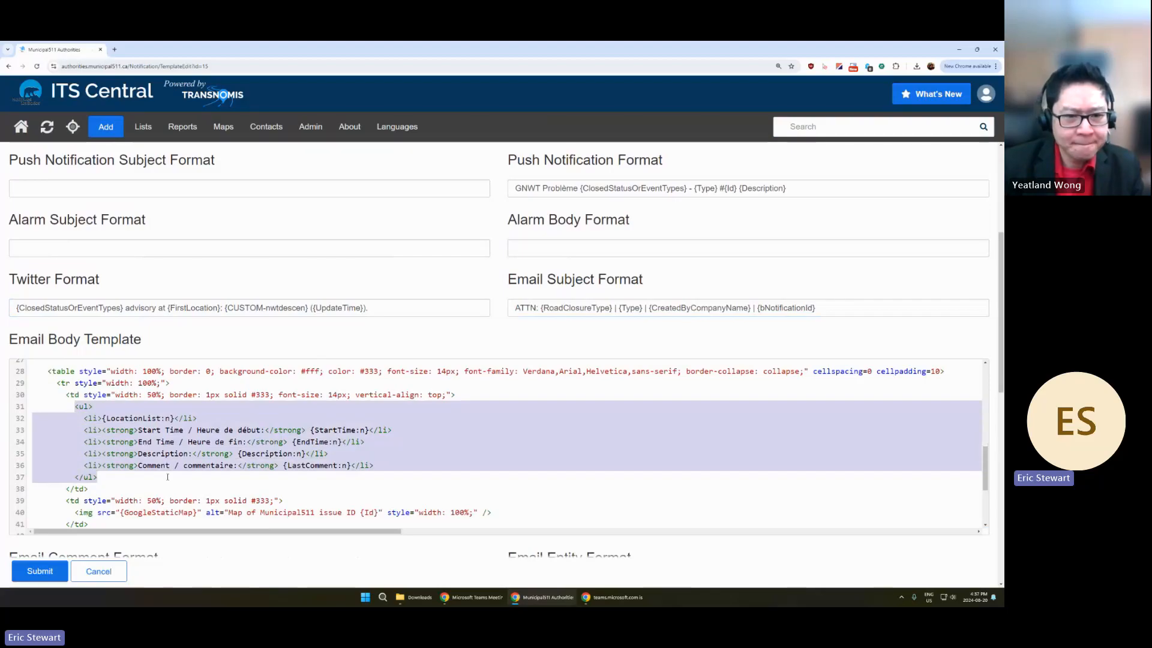
left_click(162, 430)
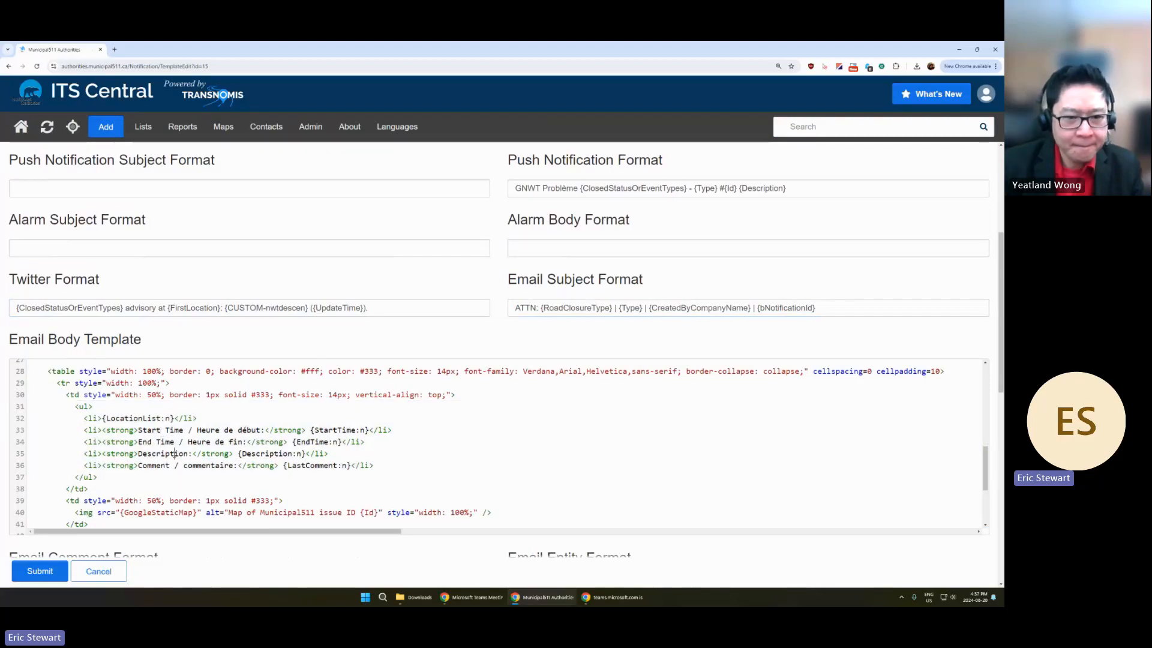
left_click_drag(138, 431, 266, 430)
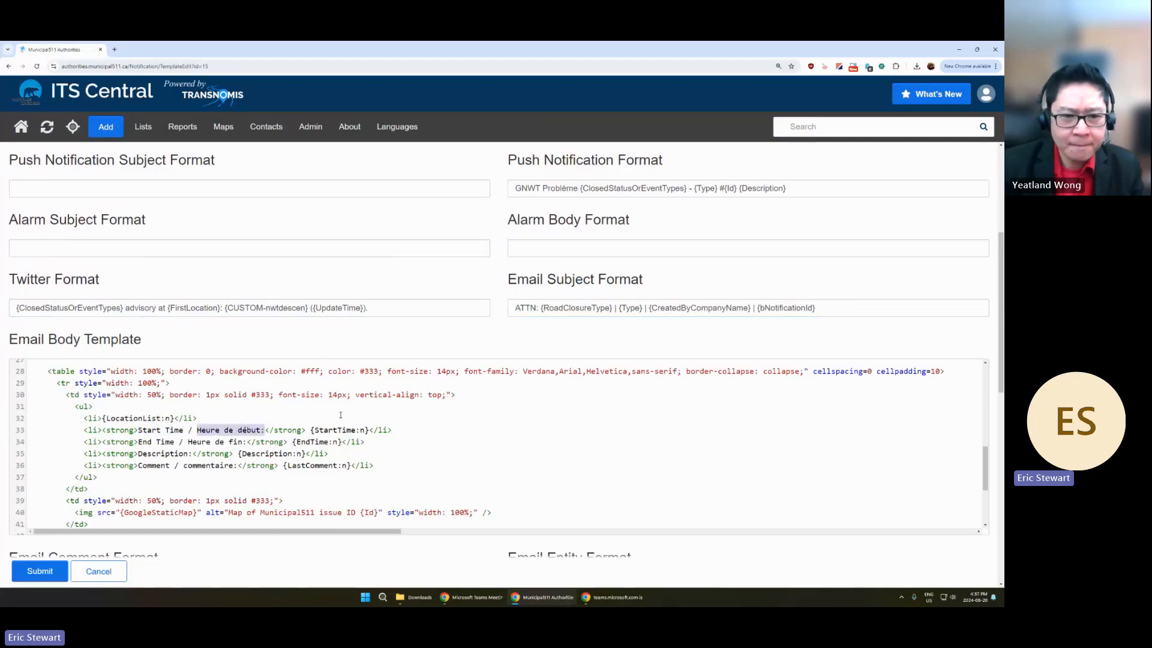
mouse_move(315, 430)
left_mouse_down()
mouse_move(357, 430)
mouse_move(303, 442)
mouse_move(329, 442)
left_mouse_up()
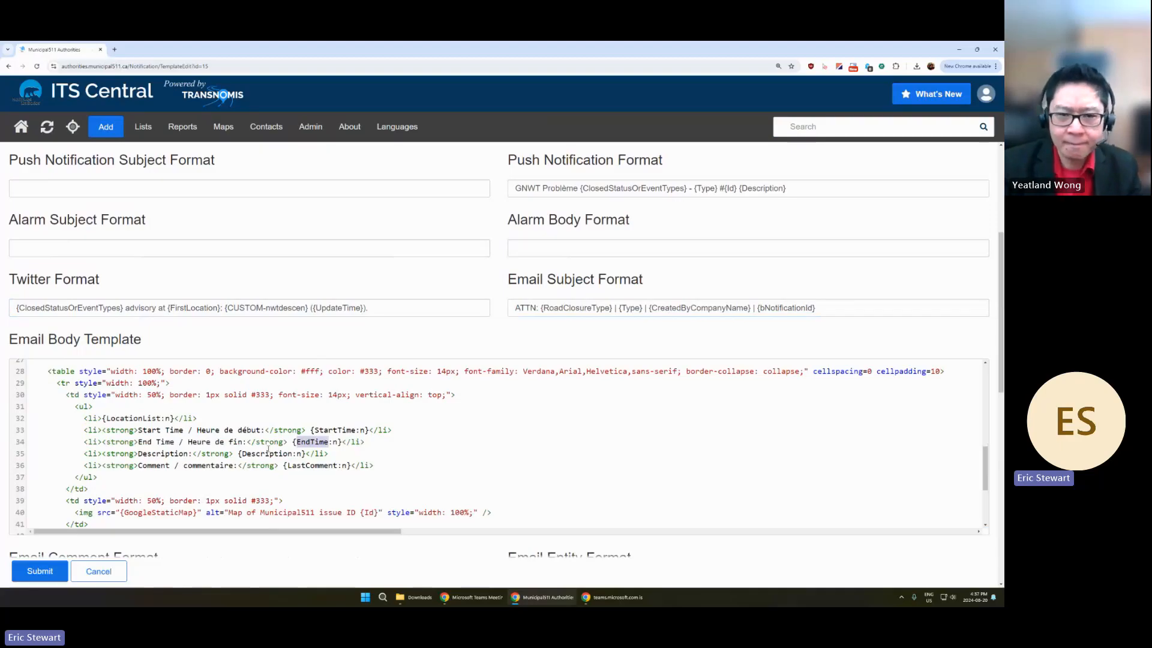
scroll(263, 430, "down", 1)
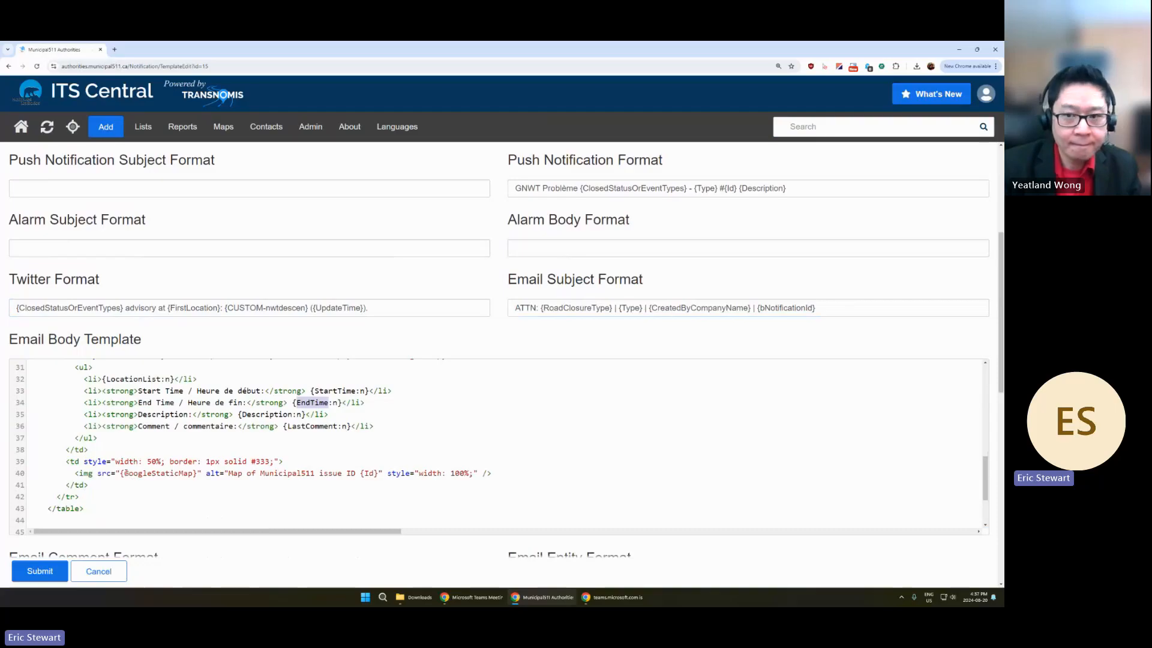
scroll(231, 453, "down", 2)
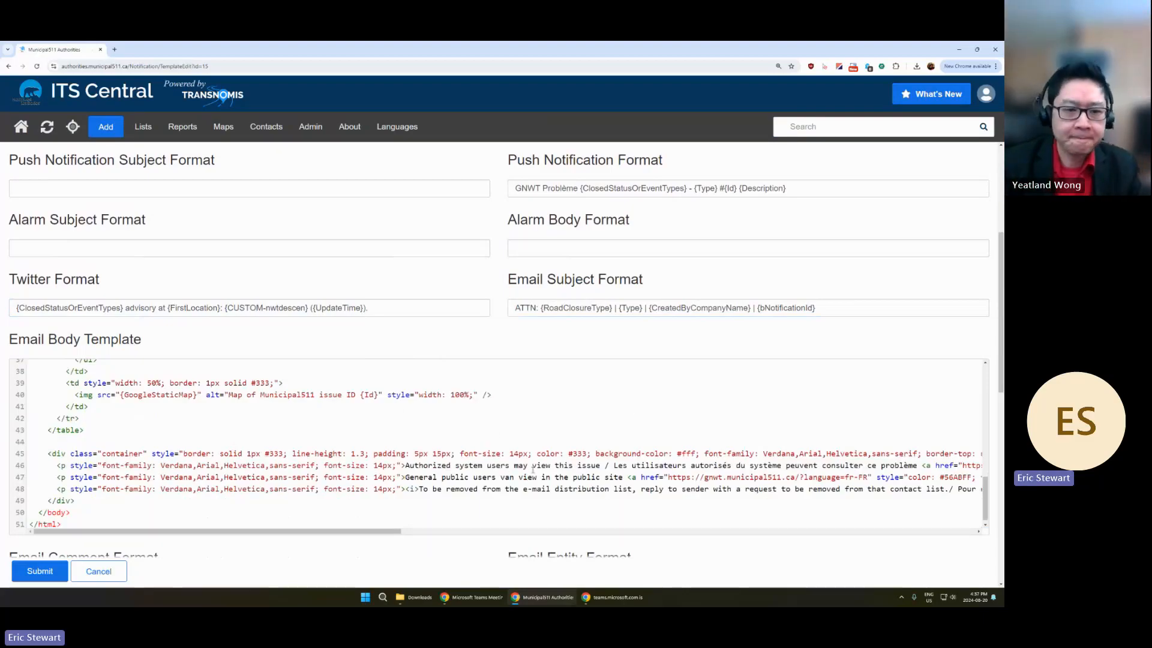
Step: Review the Email Body Template's table markup from the location list and time entries down to the closing HTML tags
scroll(129, 415, "up", 5)
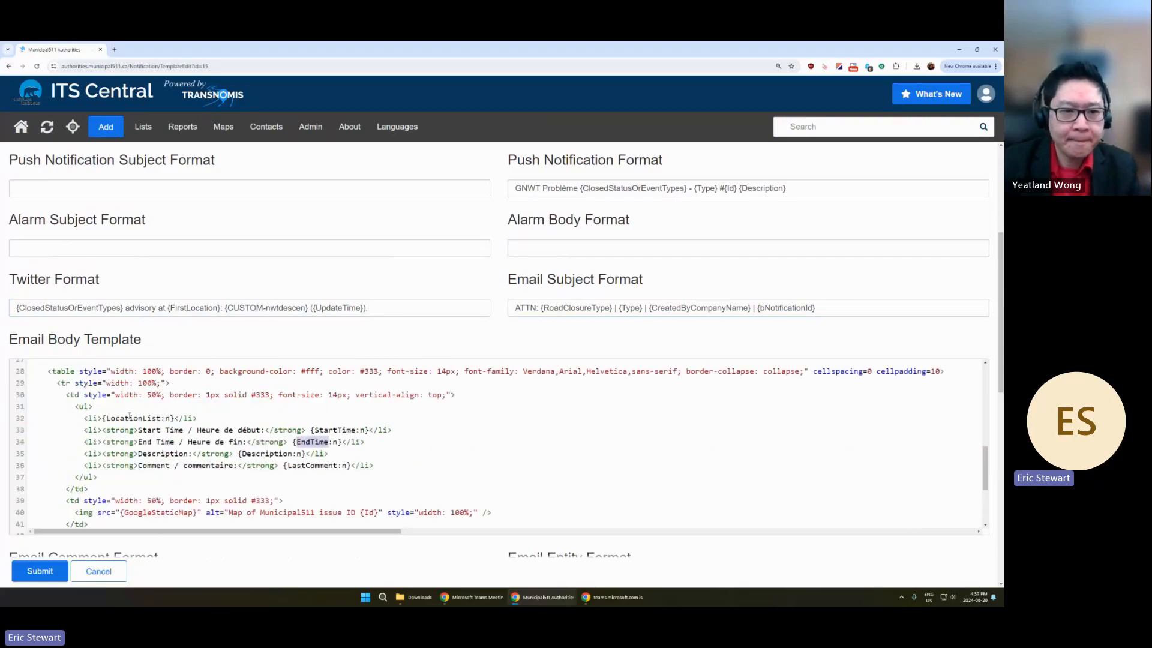
scroll(129, 416, "down", 1)
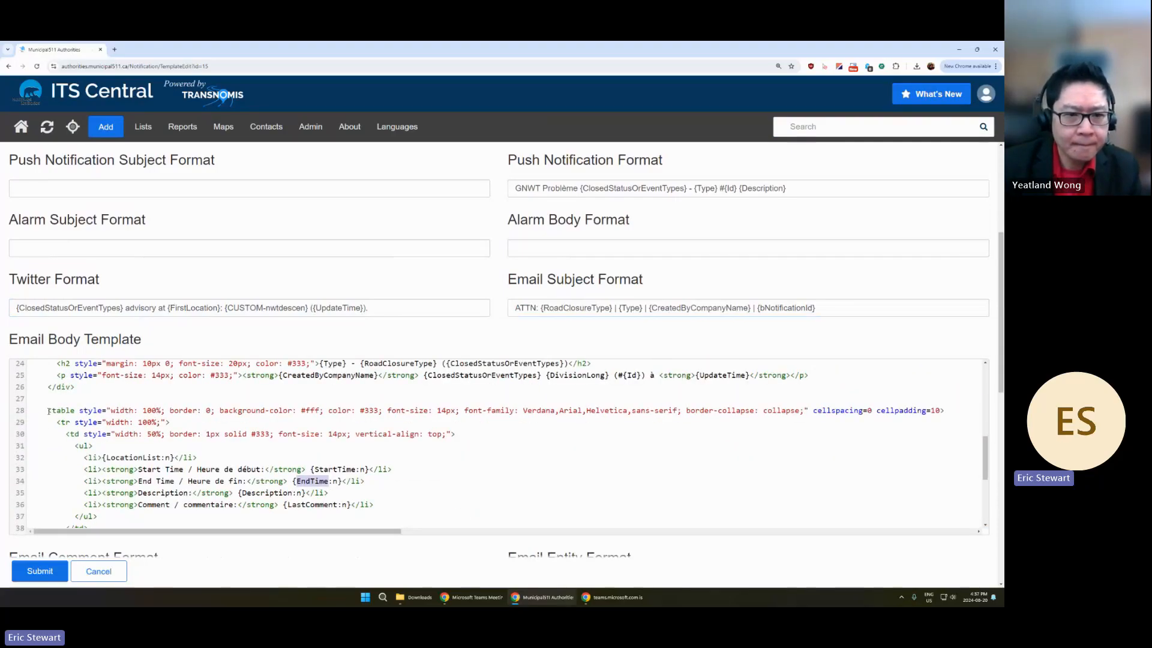
scroll(50, 384, "down", 1)
scroll(168, 422, "down", 3)
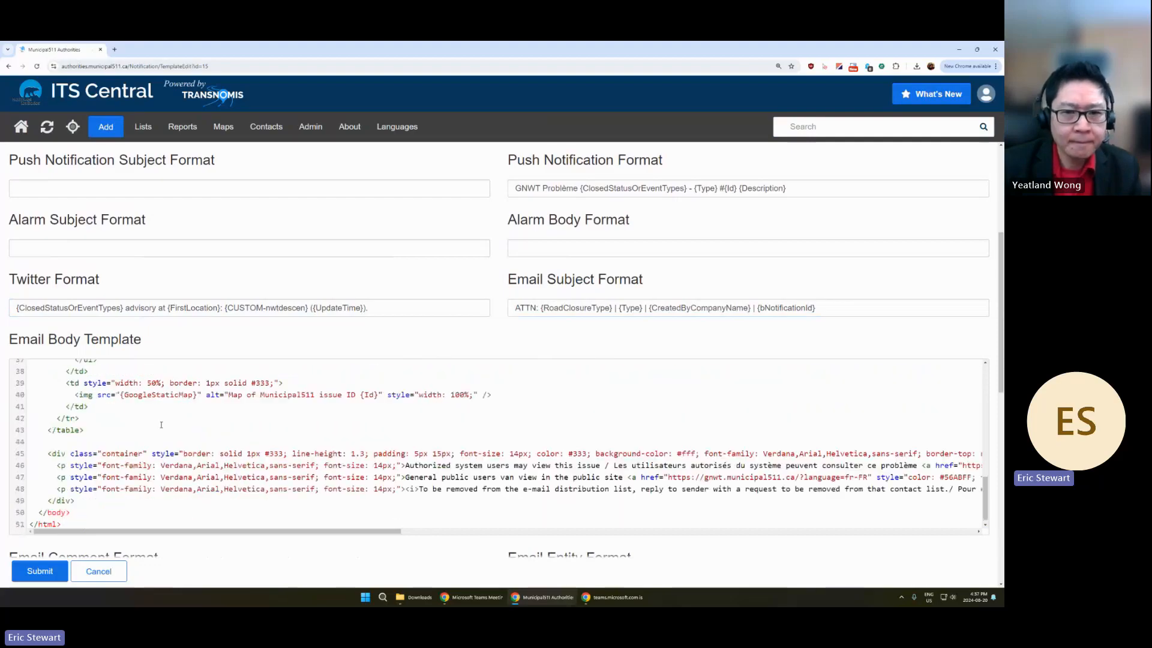
scroll(87, 416, "down", 1)
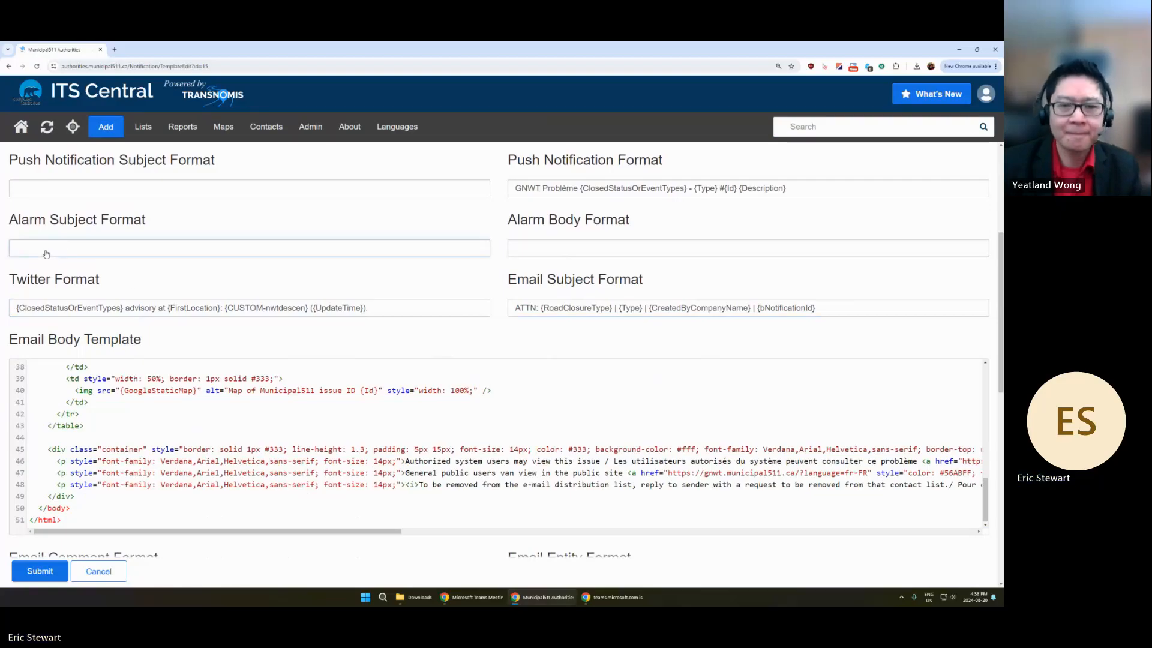
Step: Examine the placeholders in the Email Entity Format, Email Location Format and Email User Format
scroll(1, 256, "down", 2)
scroll(2, 257, "down", 1)
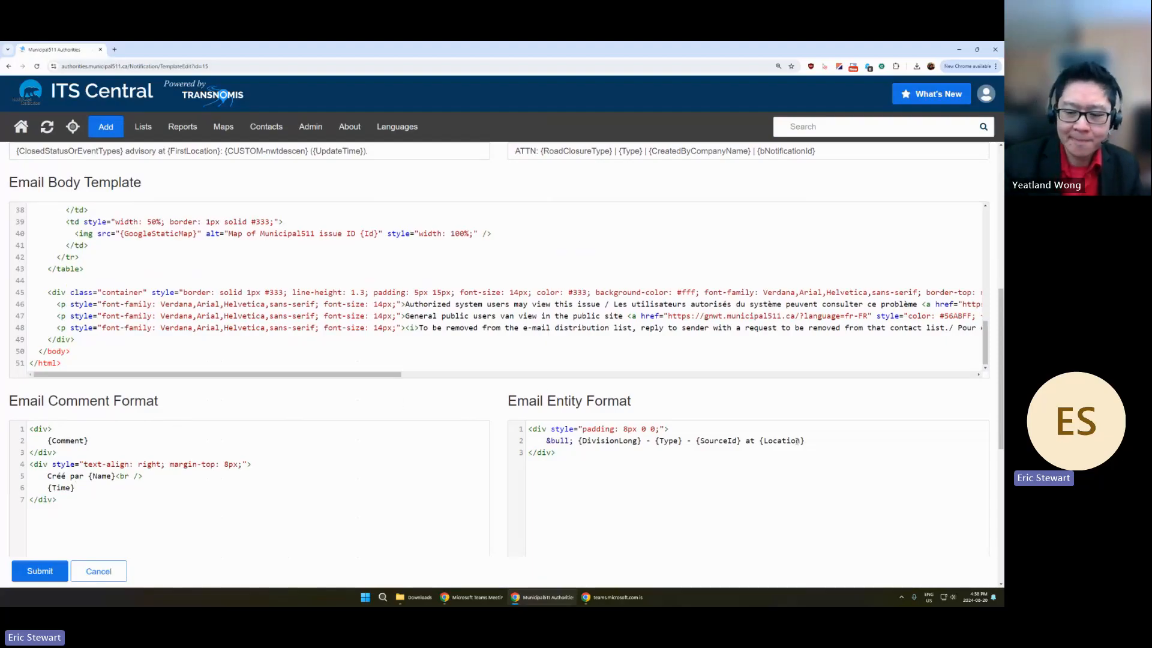
left_click_drag(823, 446, 547, 442)
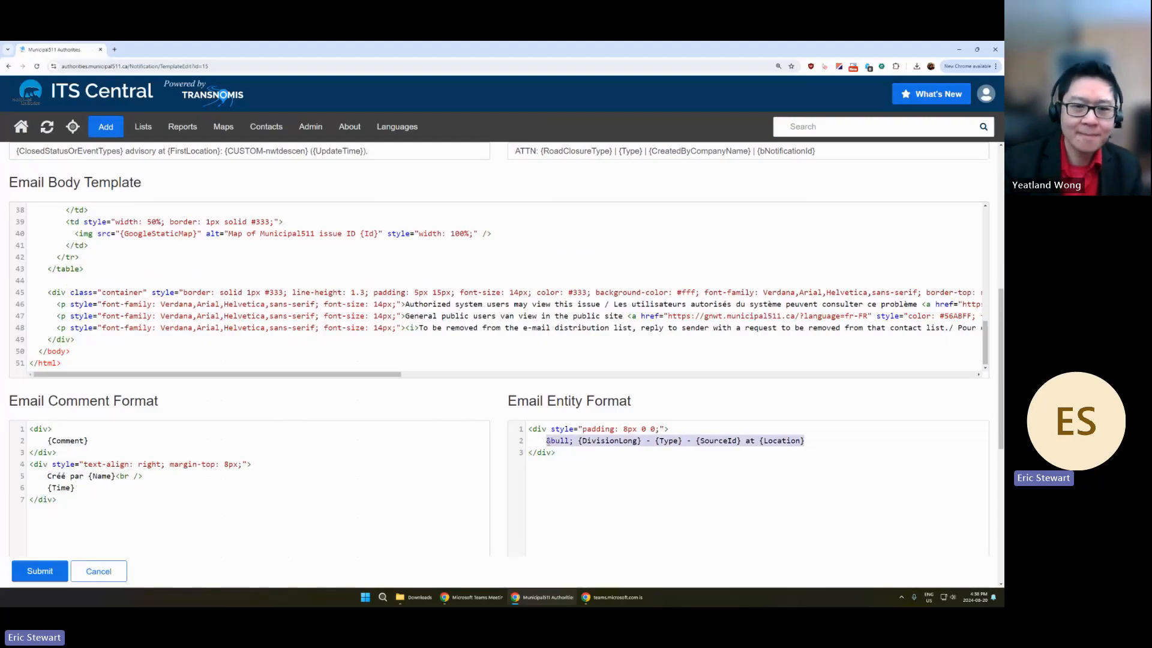
left_click(547, 441)
scroll(416, 396, "down", 2)
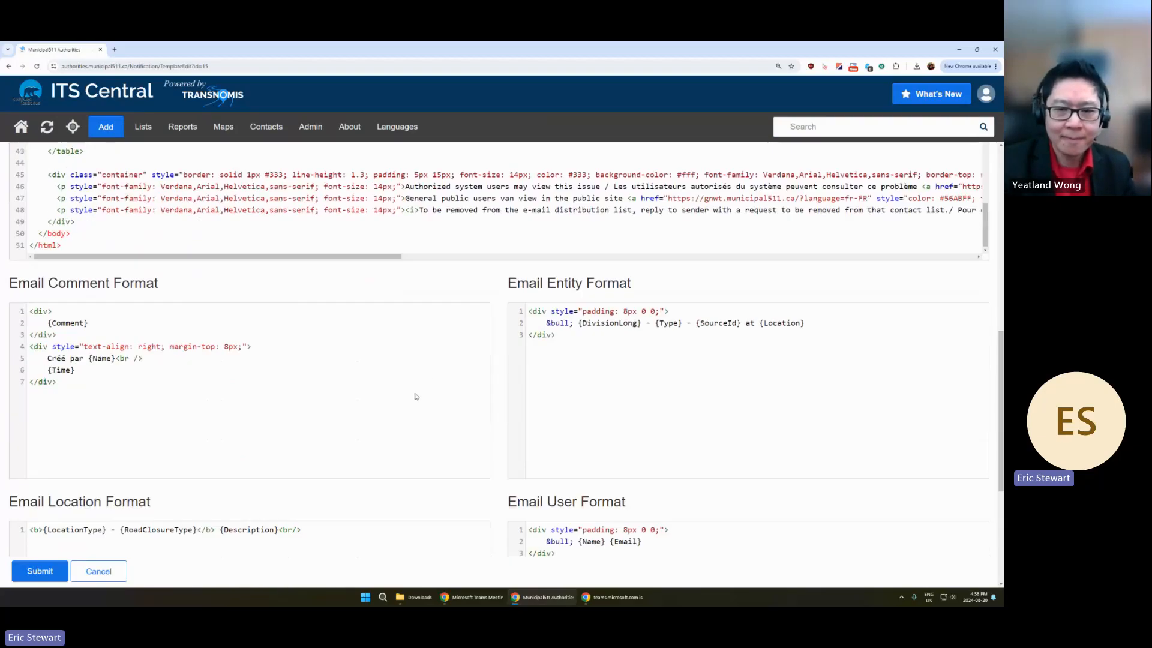
scroll(434, 384, "down", 1)
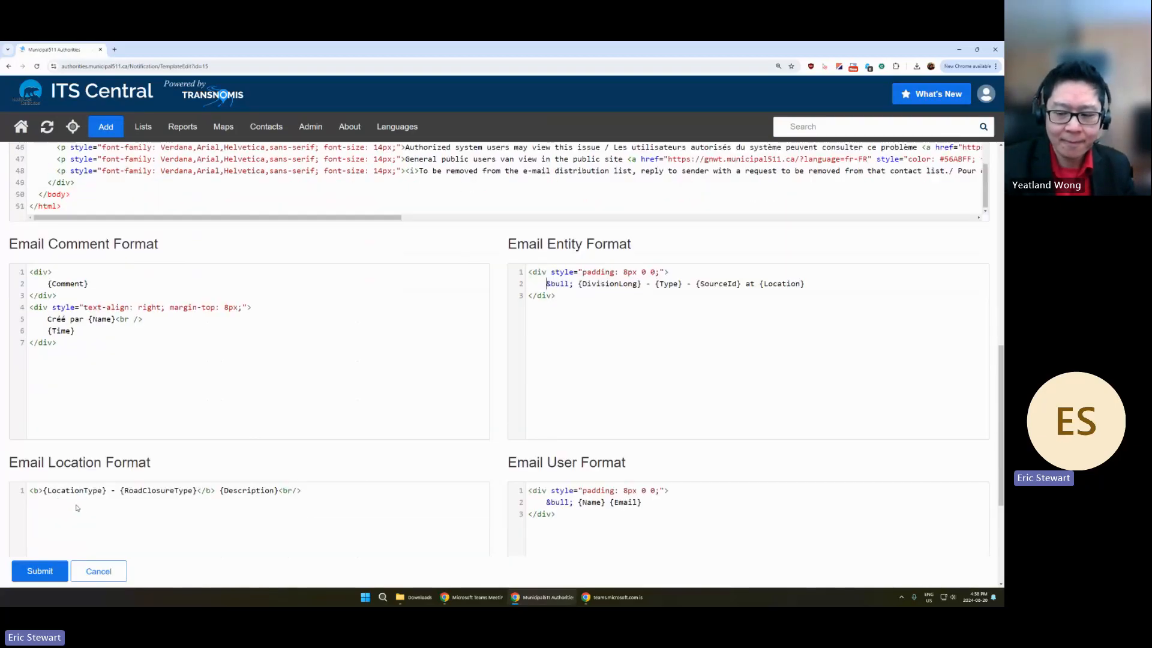
left_click_drag(31, 490, 338, 499)
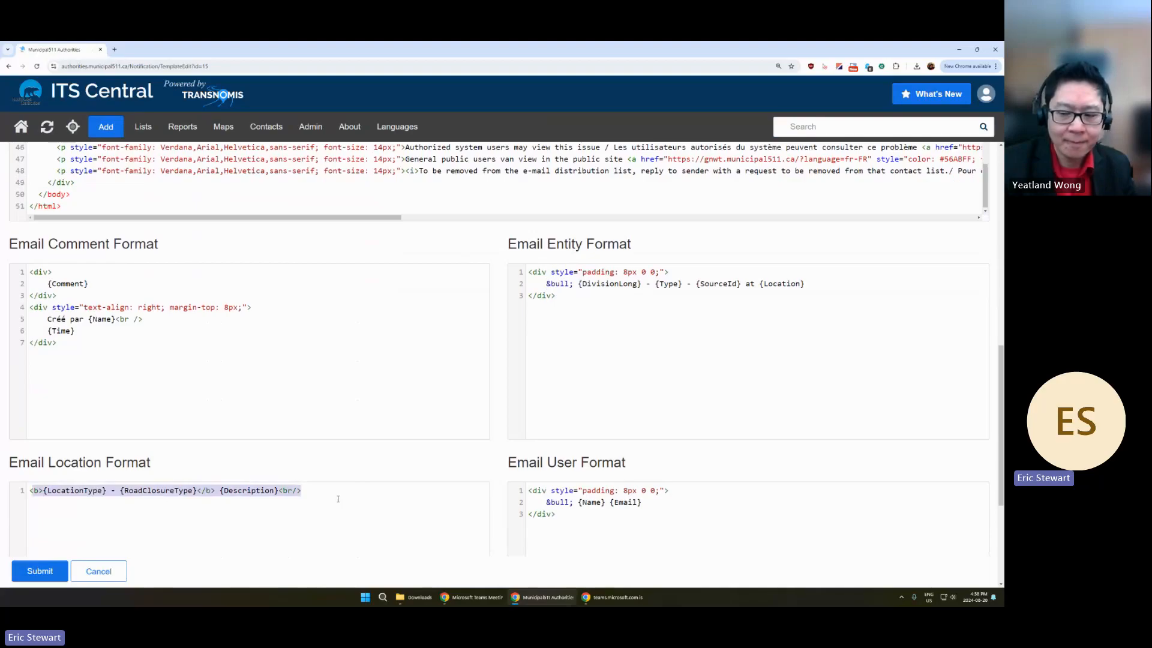
left_click_drag(648, 504, 548, 503)
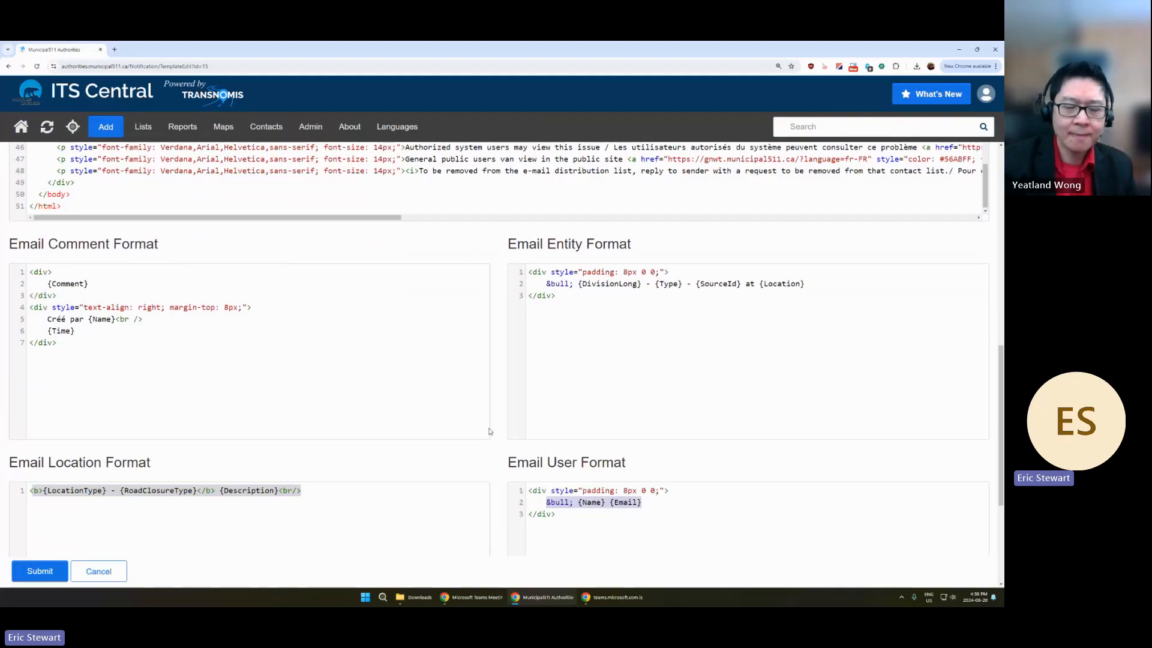
scroll(502, 432, "down", 4)
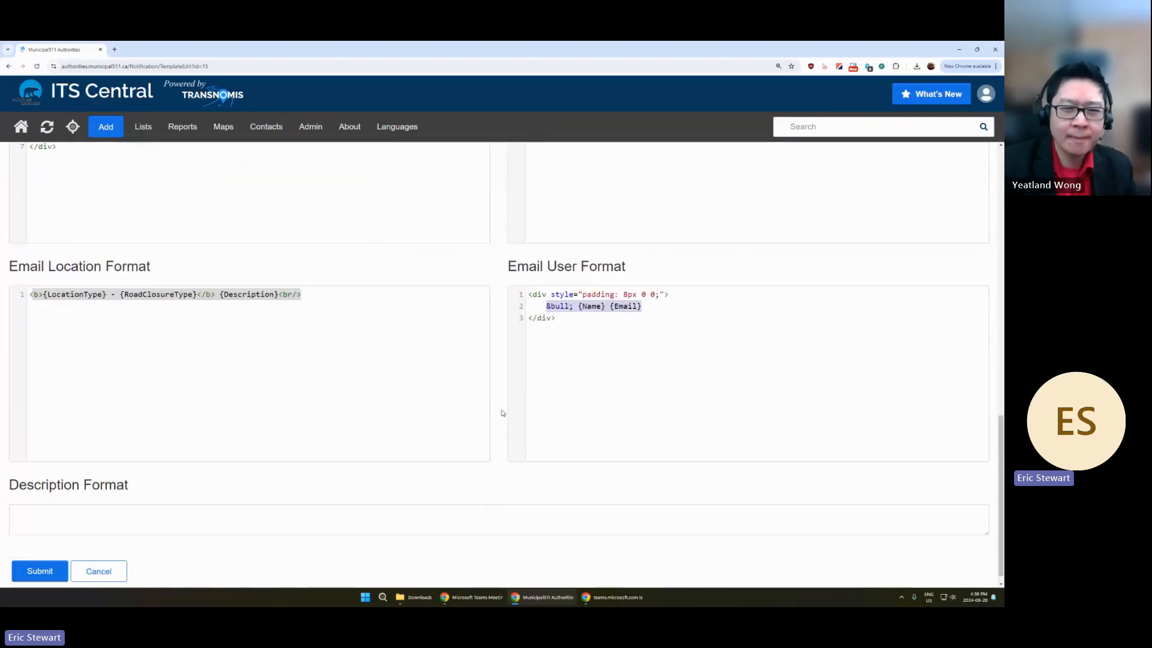
Step: Go back over the GNWT Eng/French template and close it without saving, returning to the notification templates list
scroll(502, 414, "up", 2)
scroll(501, 404, "up", 5)
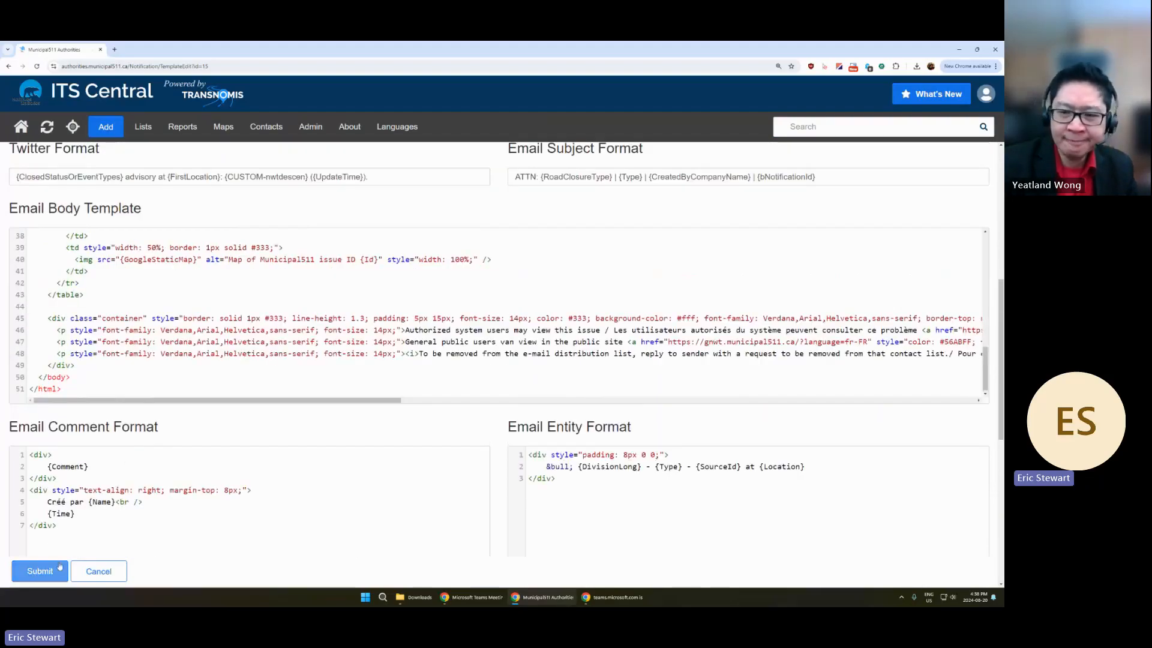
scroll(180, 504, "up", 5)
scroll(208, 496, "up", 3)
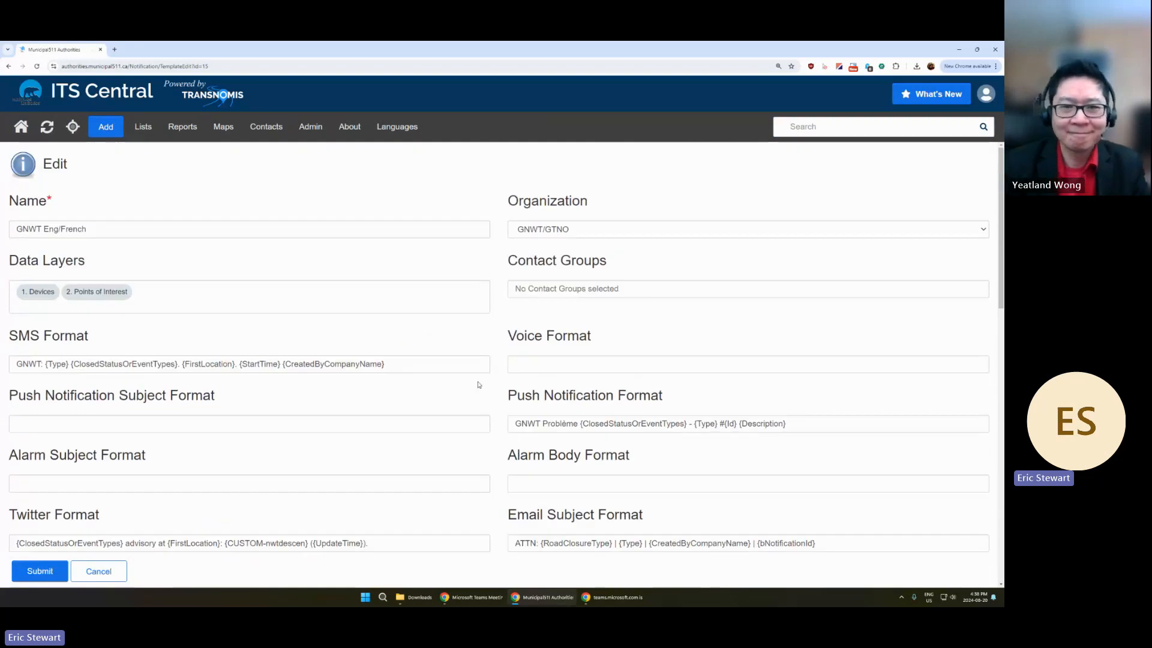
left_click(21, 234)
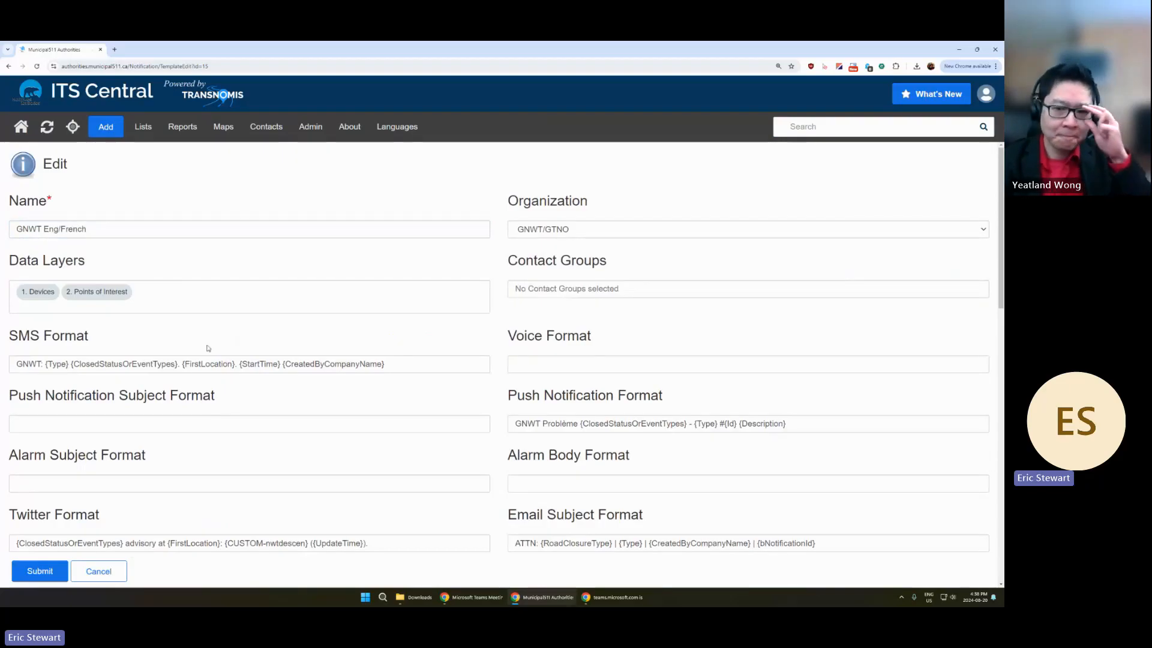
left_click(99, 571)
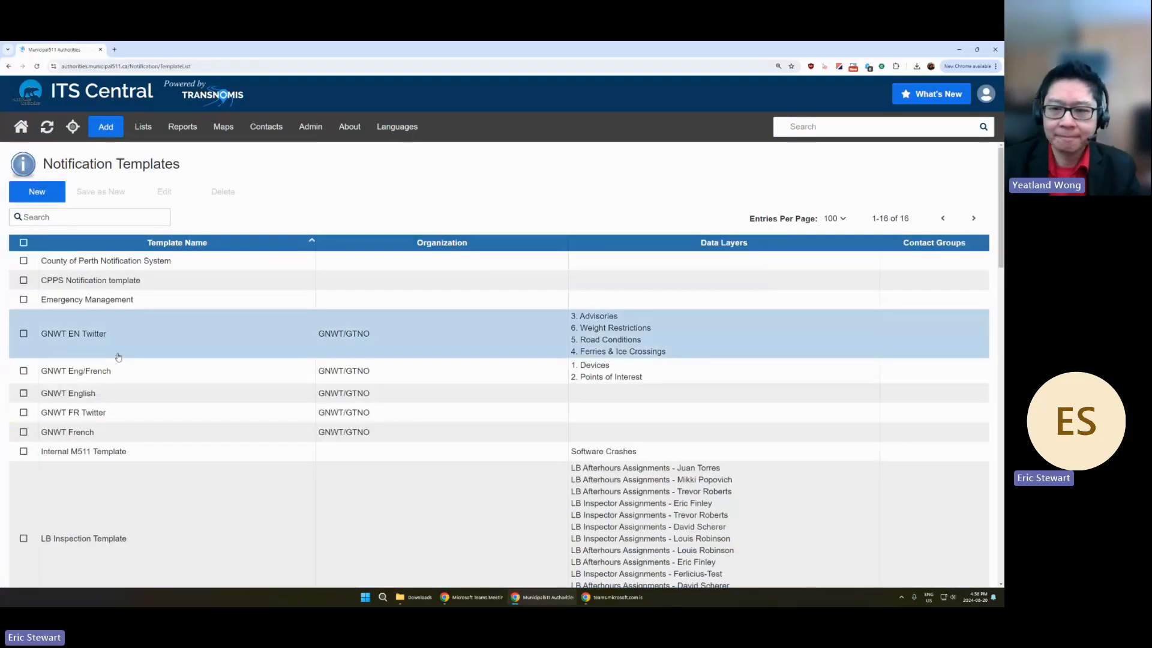
Step: Open the GNWT EN Twitter template and highlight the full text of its Twitter Format
double_click(186, 336)
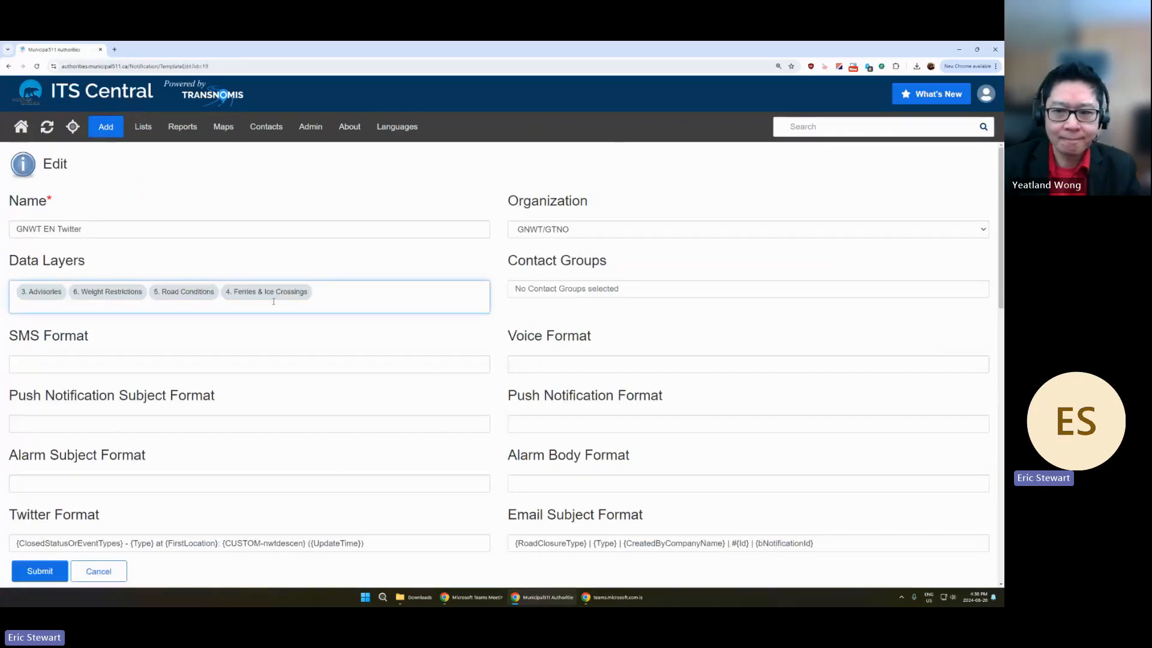
scroll(355, 342, "down", 1)
left_click(330, 339)
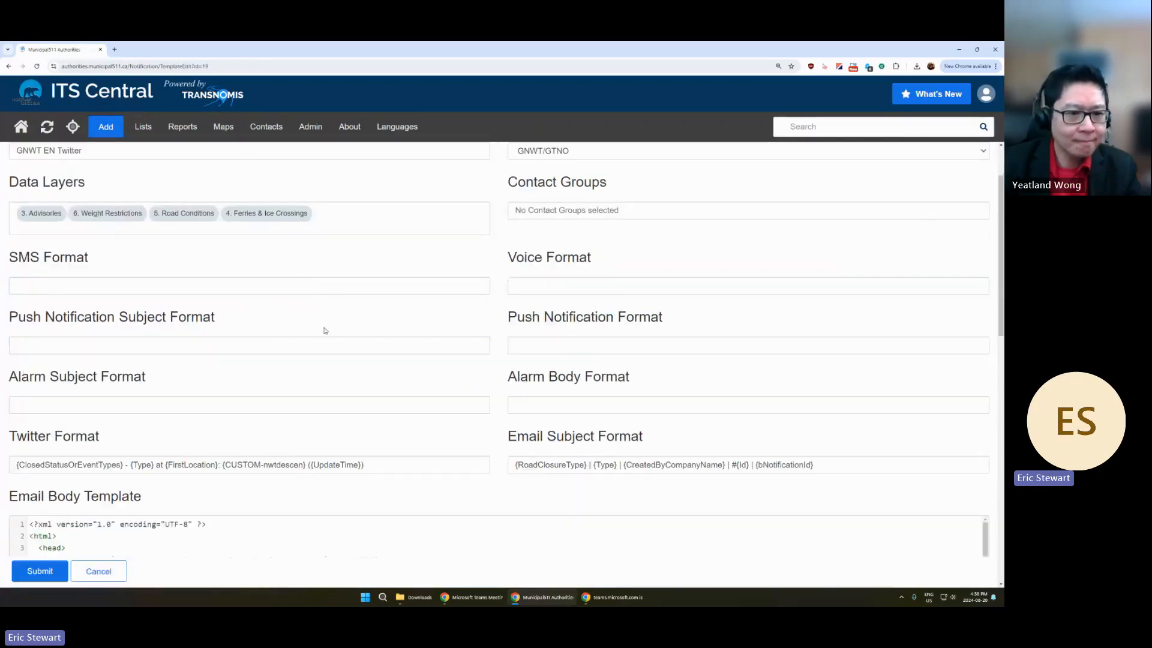
scroll(326, 328, "down", 1)
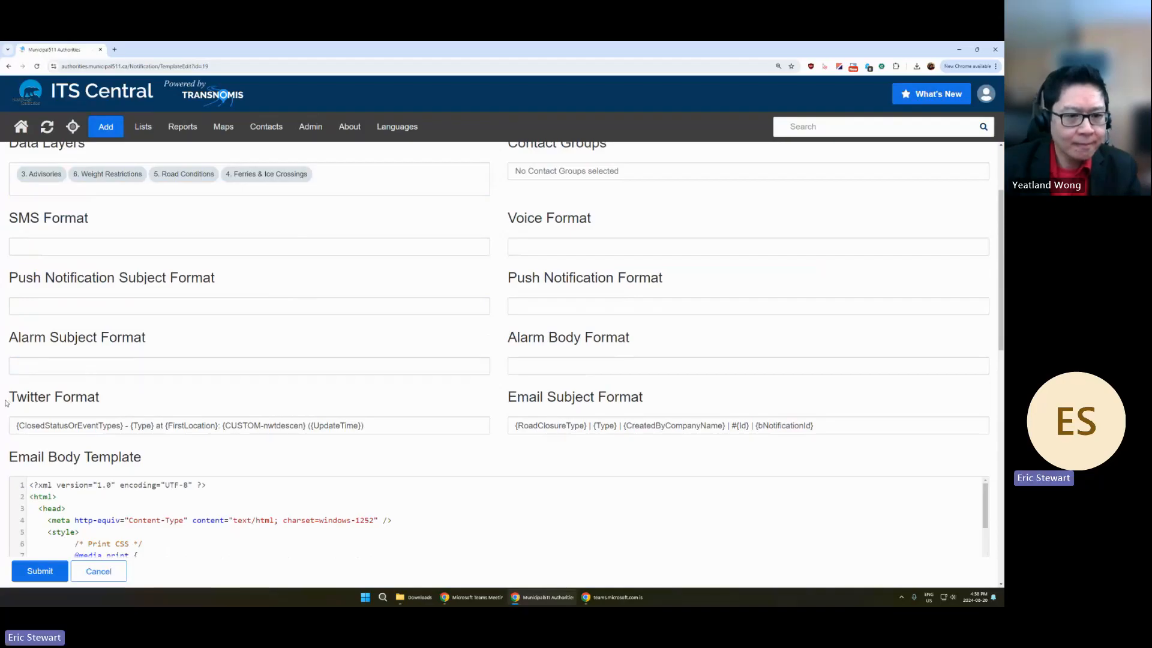
left_click_drag(6, 402, 122, 398)
left_click_drag(16, 426, 369, 427)
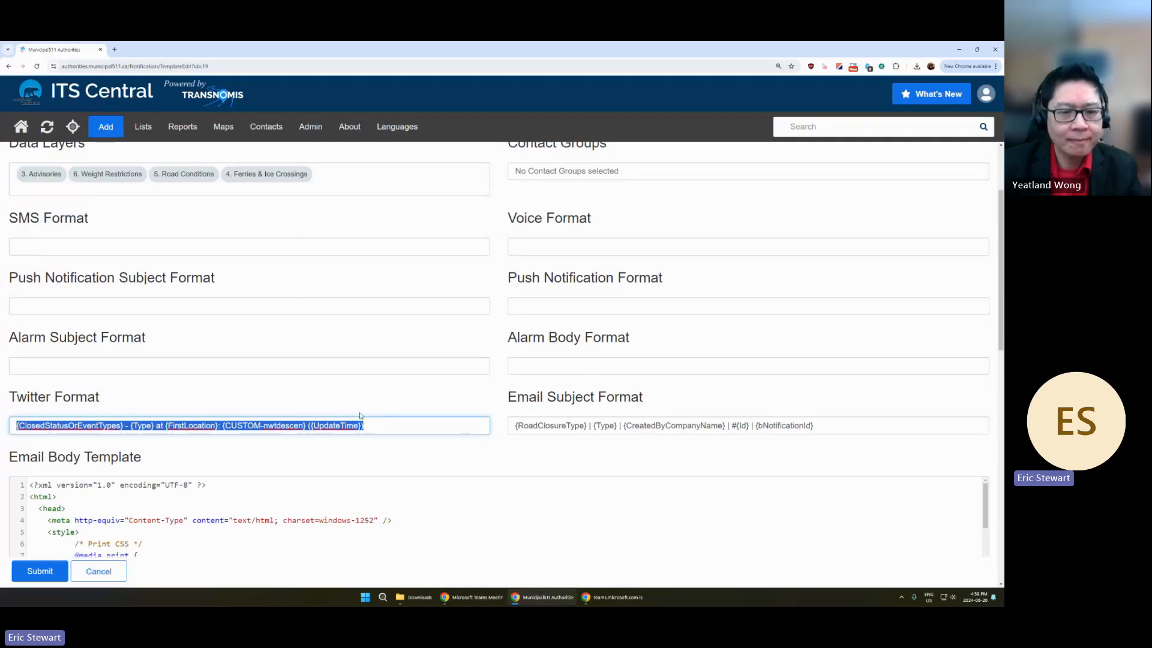
Step: Examine the ClosedStatusOrEventTypes, Type, FirstLocation and CUSTOM-nwtdescen placeholders in the Twitter Format one by one
double_click(35, 427)
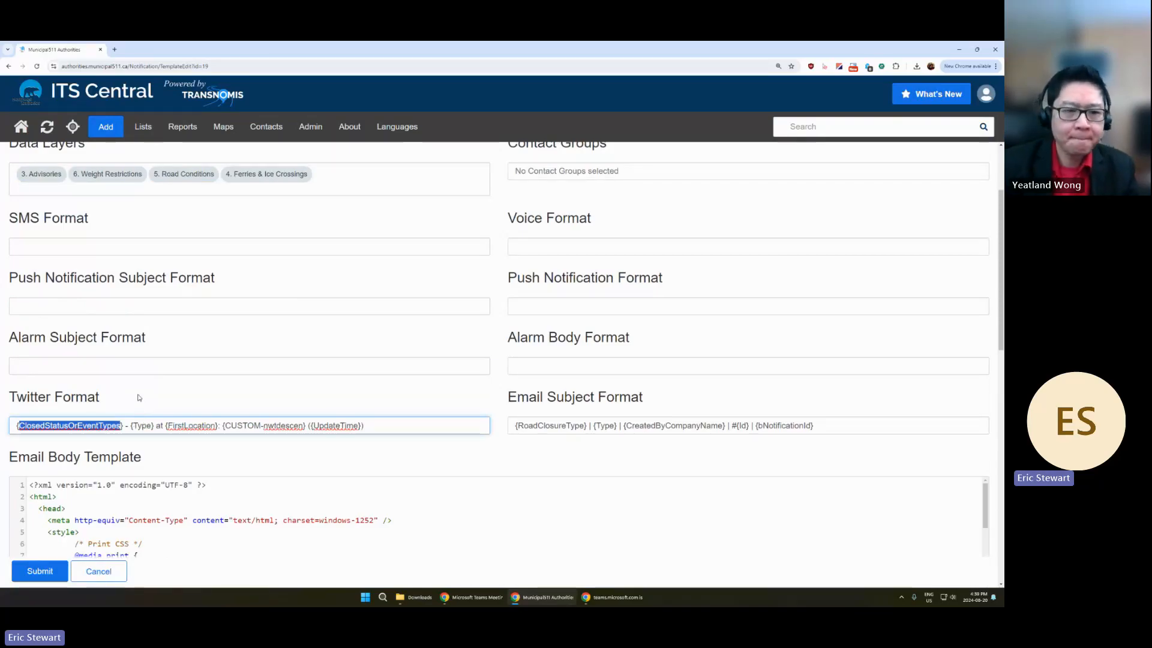
double_click(142, 427)
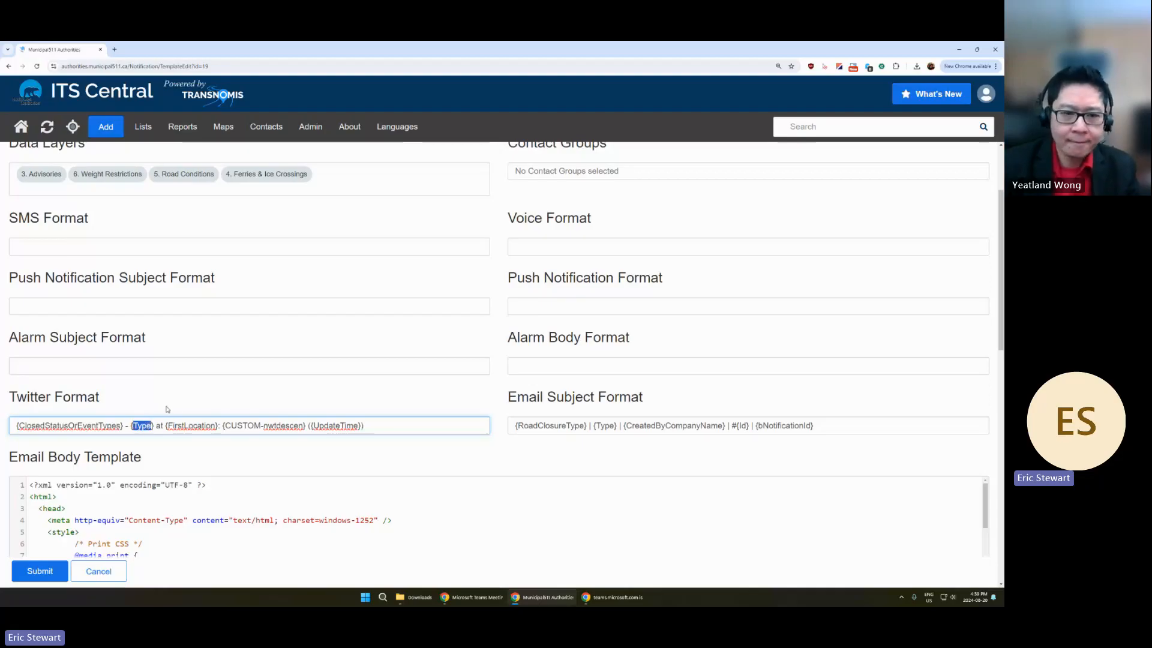
double_click(191, 427)
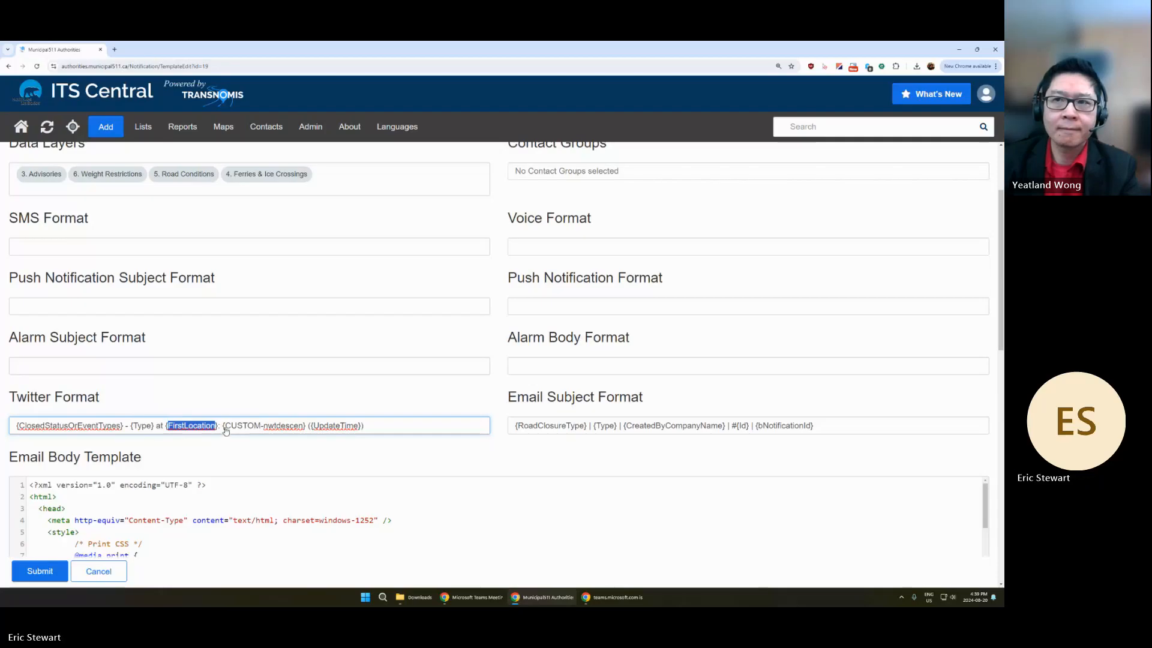
left_click_drag(225, 425, 305, 429)
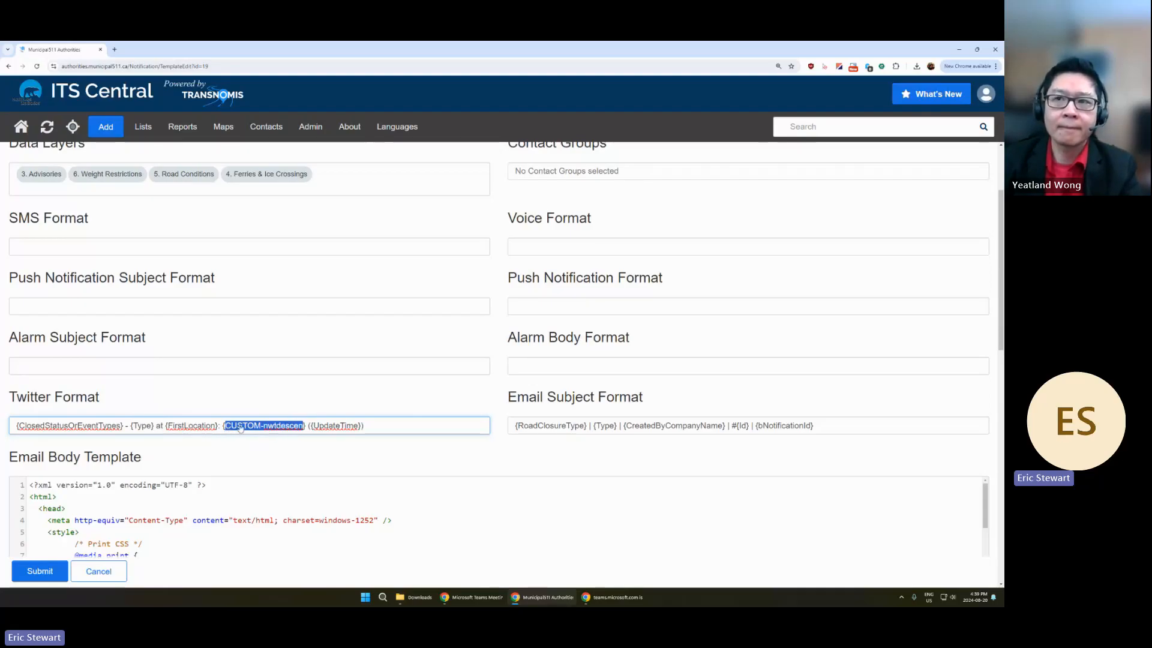
Step: Remove the ({UpdateTime}) placeholder from the end of the Twitter Format
left_click(316, 427)
mouse_move(313, 426)
left_mouse_down()
mouse_move(362, 427)
mouse_move(309, 436)
left_mouse_up()
key("BackSpace")
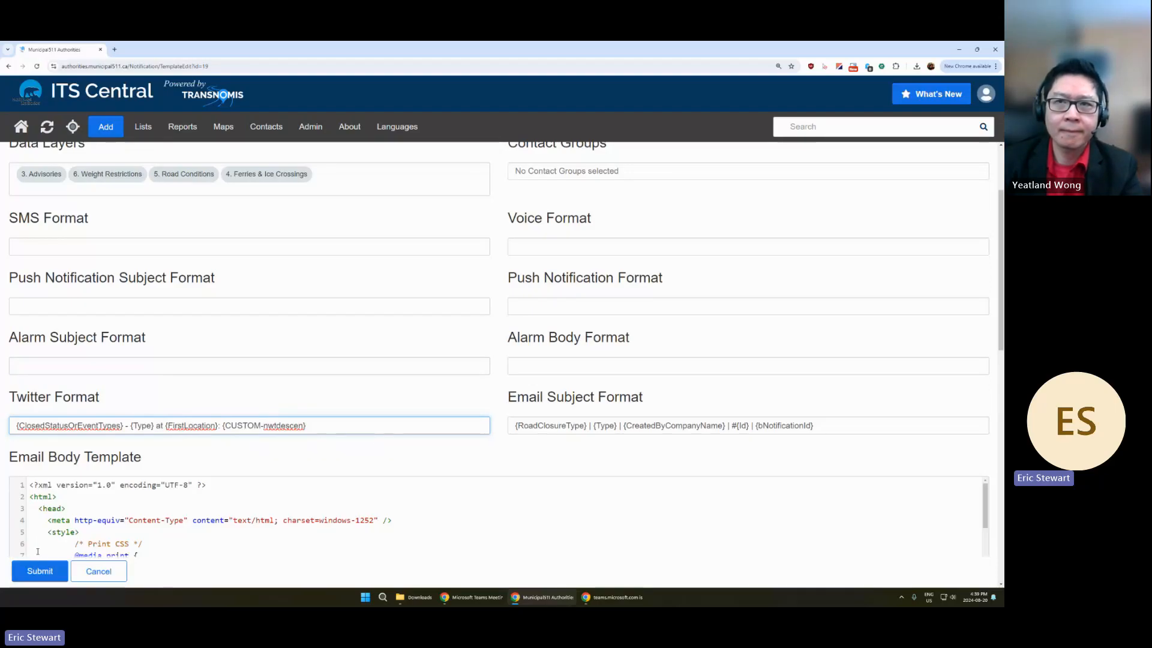
Step: Close the GNWT EN Twitter template without saving its changes and return to the home map
left_click(192, 371)
scroll(222, 374, "down", 1)
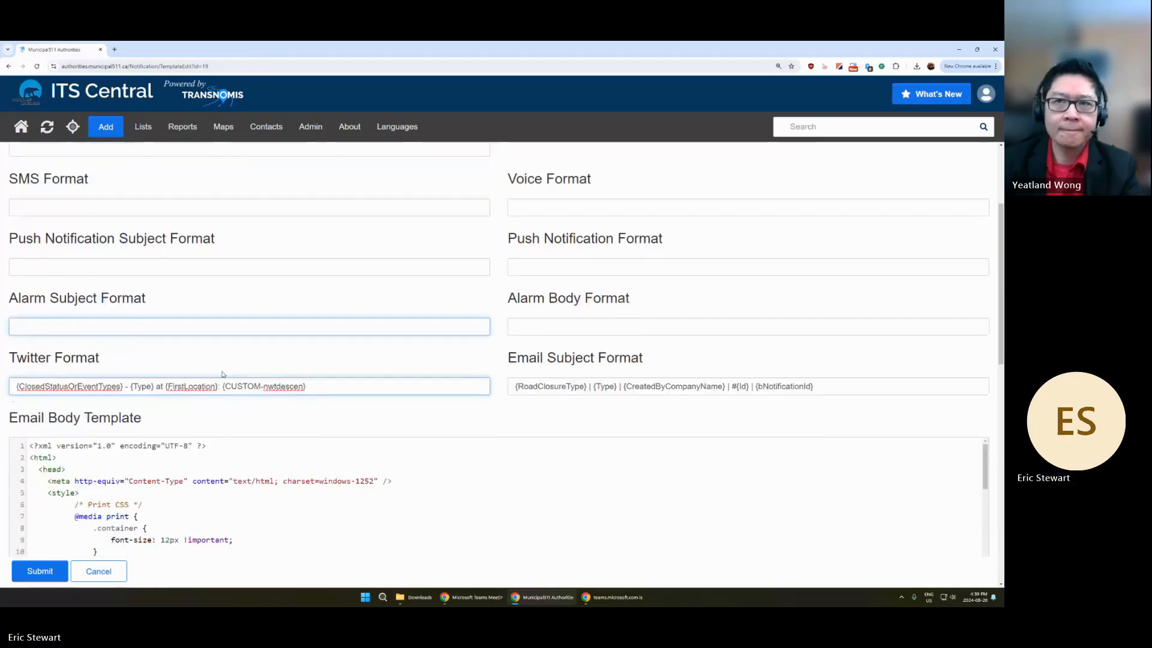
scroll(624, 347, "down", 1)
scroll(531, 335, "down", 3)
scroll(492, 391, "down", 1)
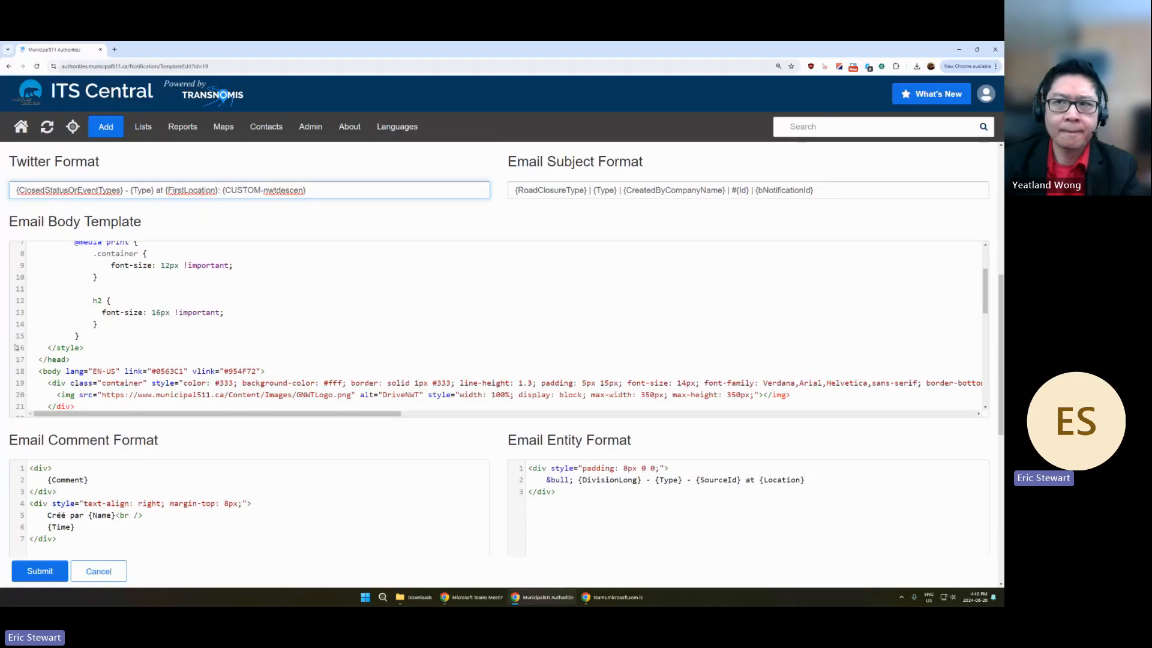
scroll(6, 347, "up", 2)
scroll(6, 346, "up", 6)
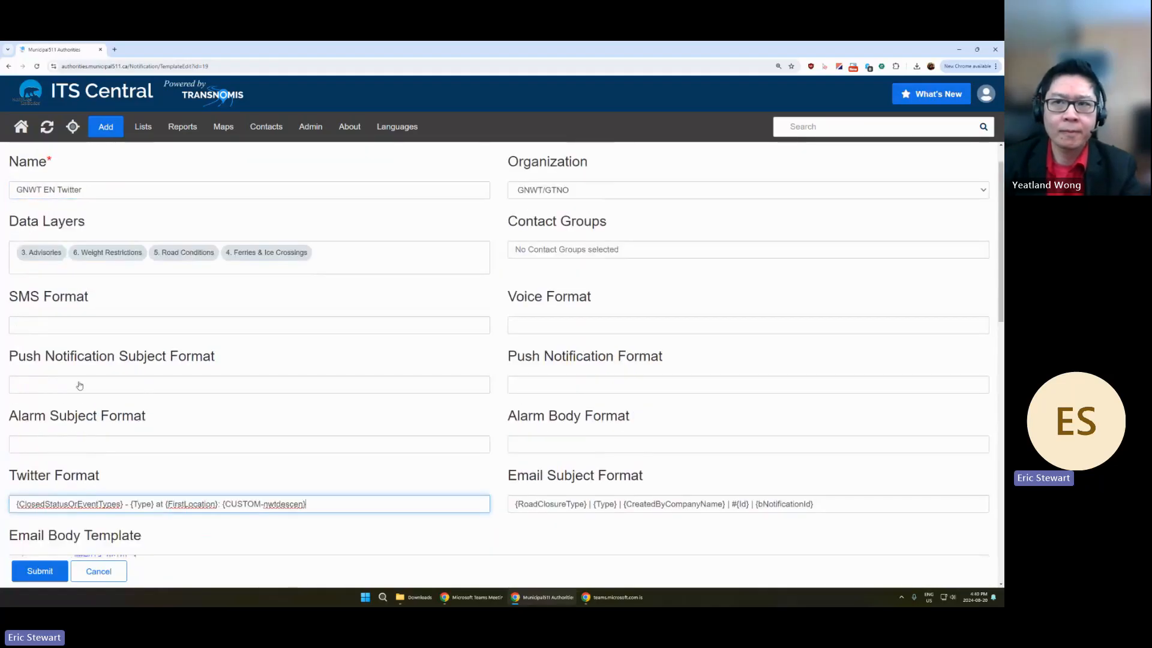
left_click(117, 574)
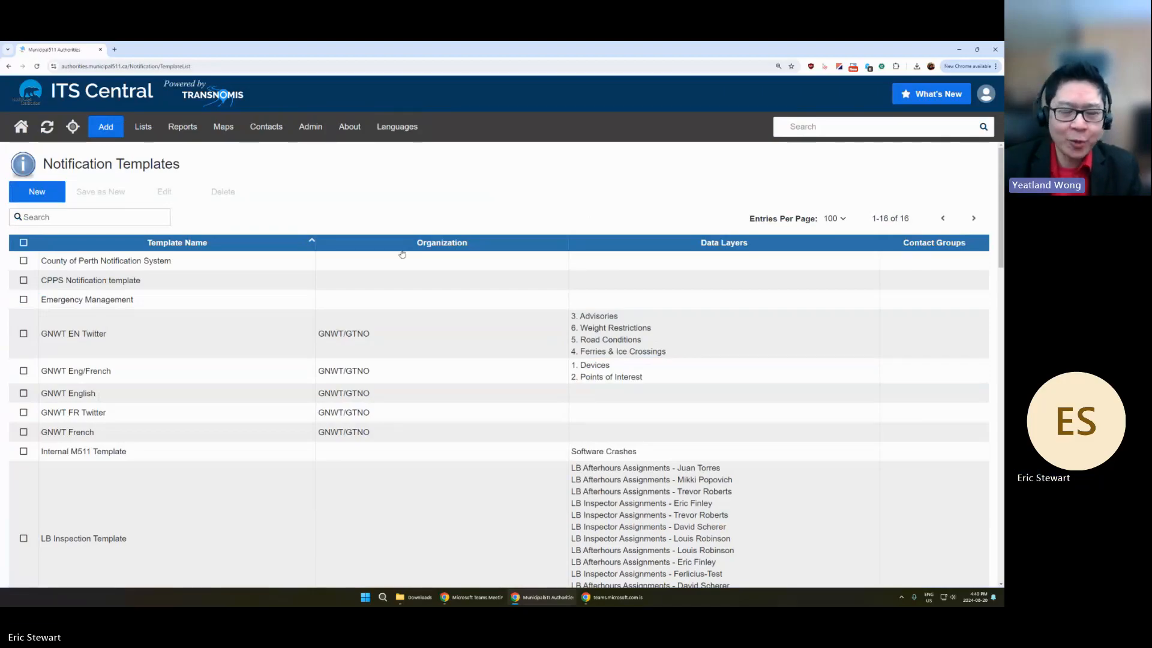
left_click(26, 134)
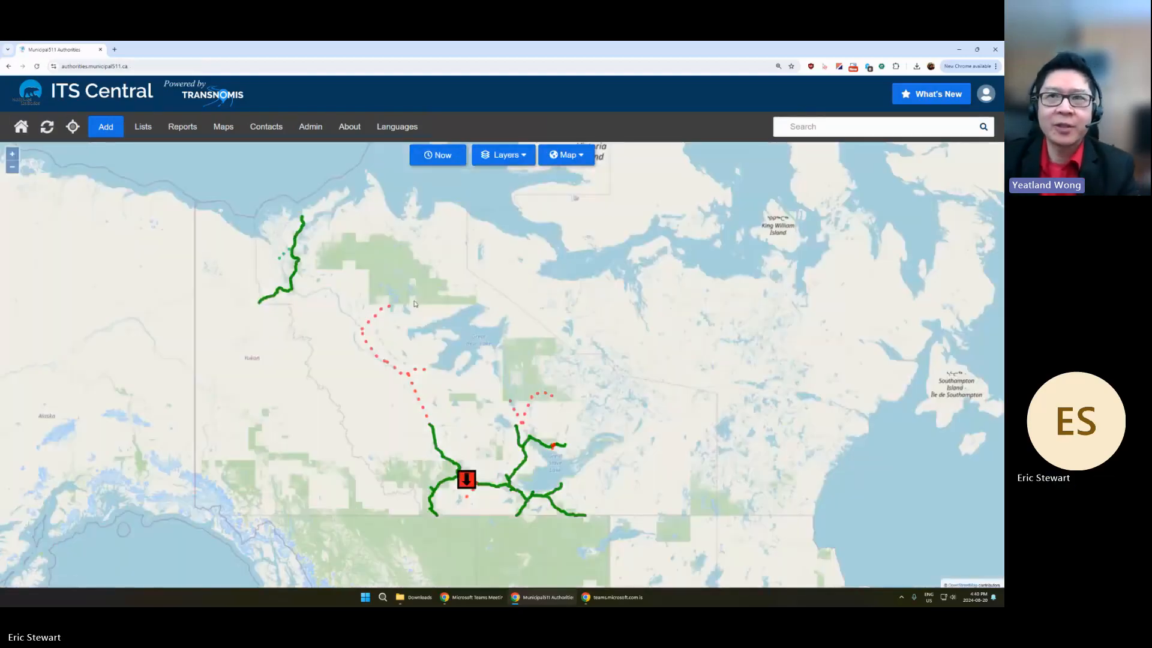